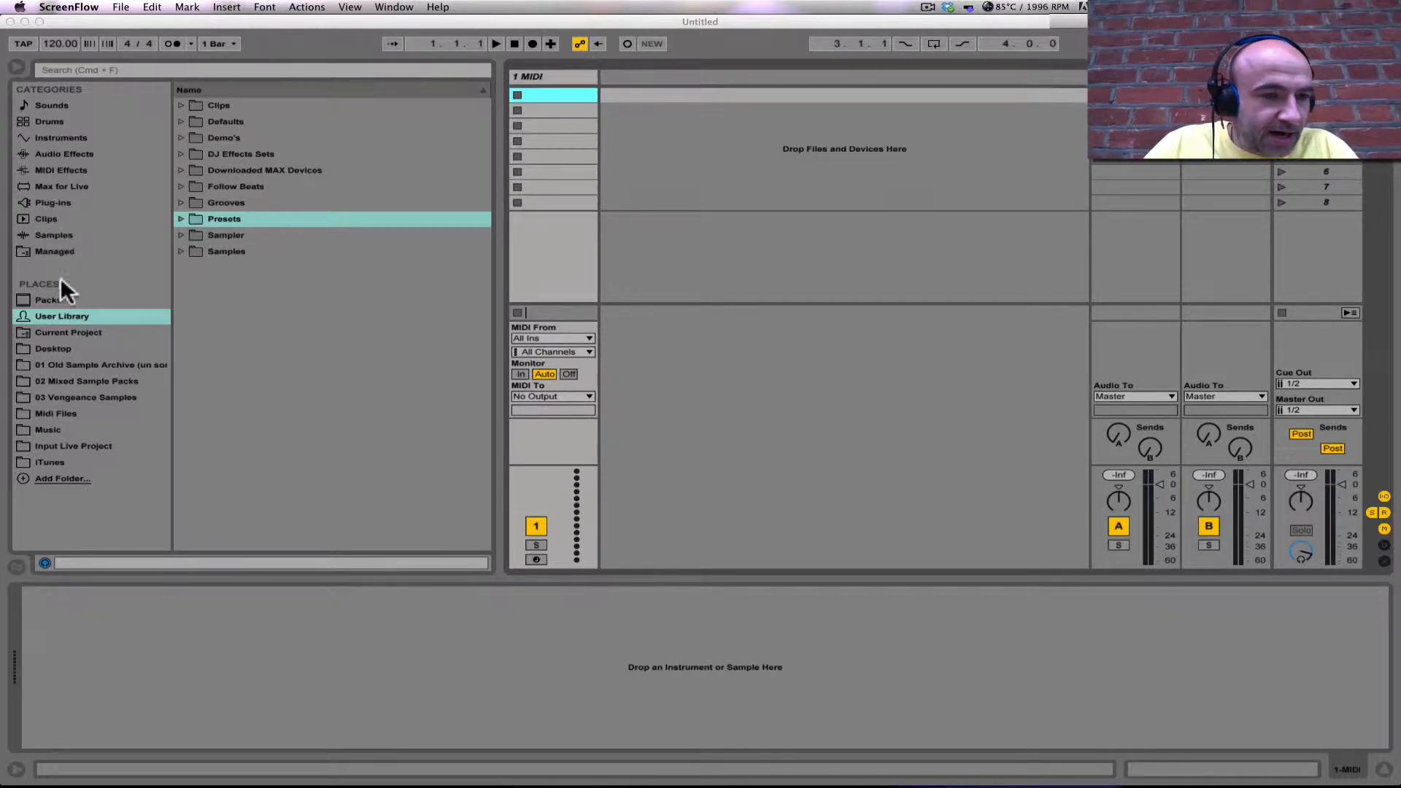
Step: Load the Native Instruments FM8 plug-in onto the first MIDI track
left_click(51, 200)
left_click(53, 201)
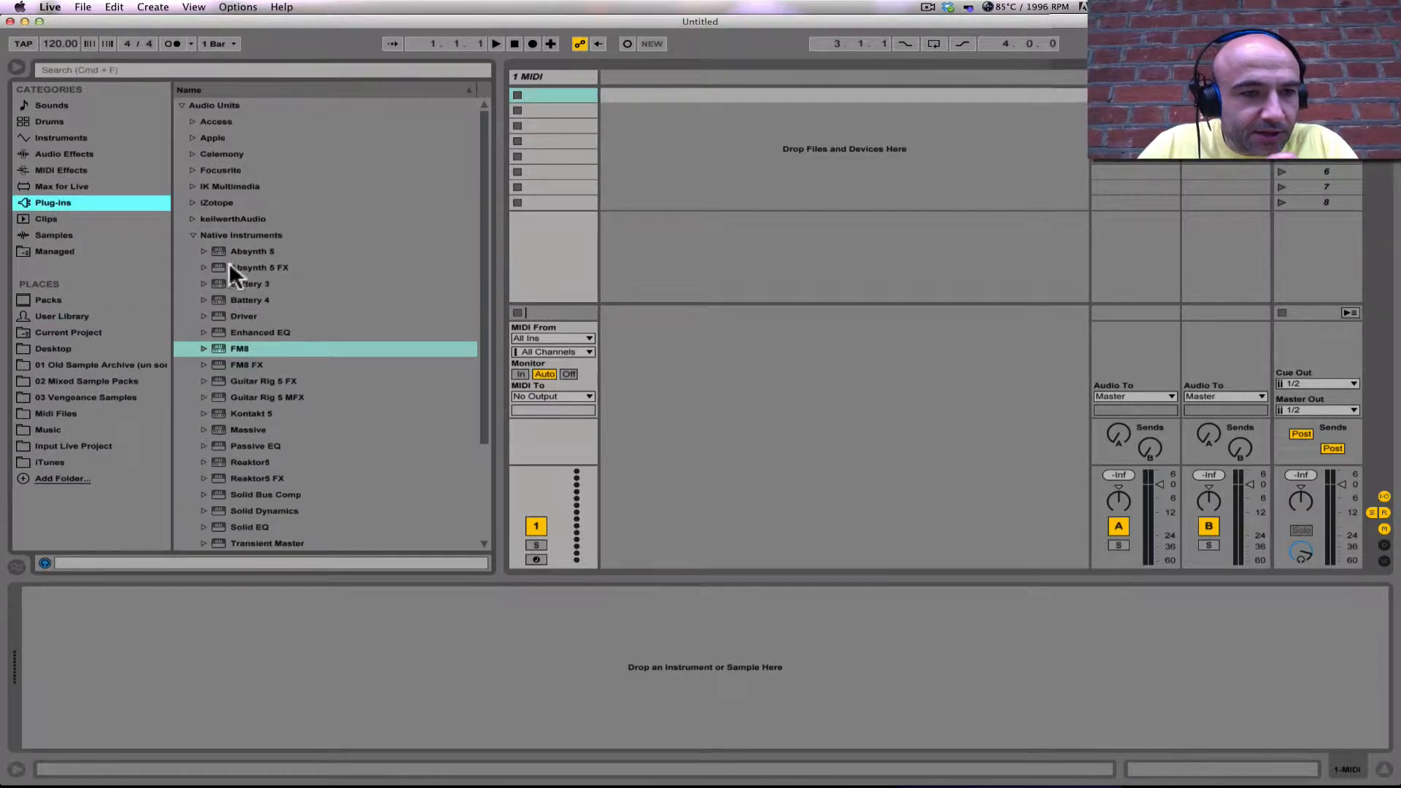
left_click_drag(218, 348, 572, 78)
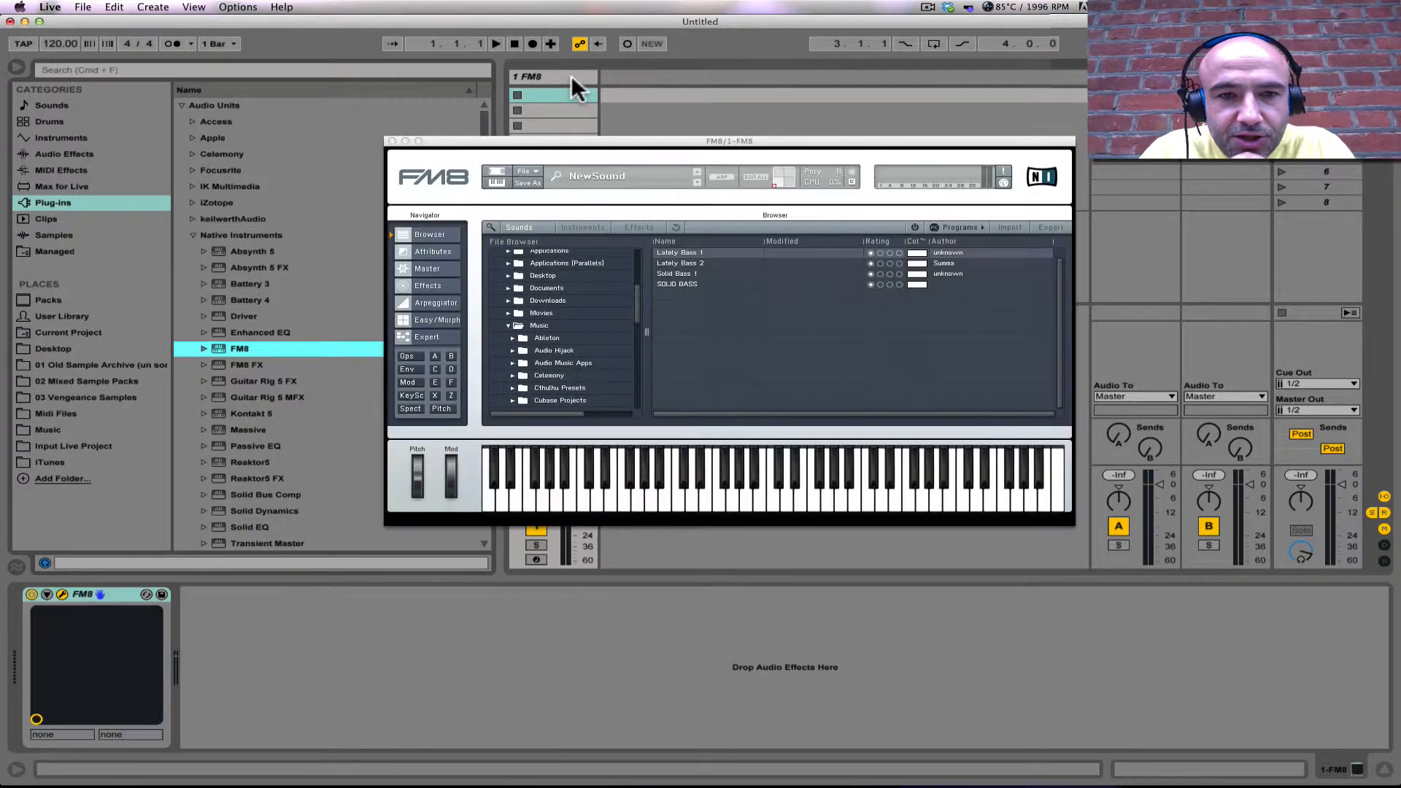
Step: Load the SOLID BASS sound in FM8, audition a note on its keyboard, and close the plug-in window
left_click(675, 282)
double_click(676, 281)
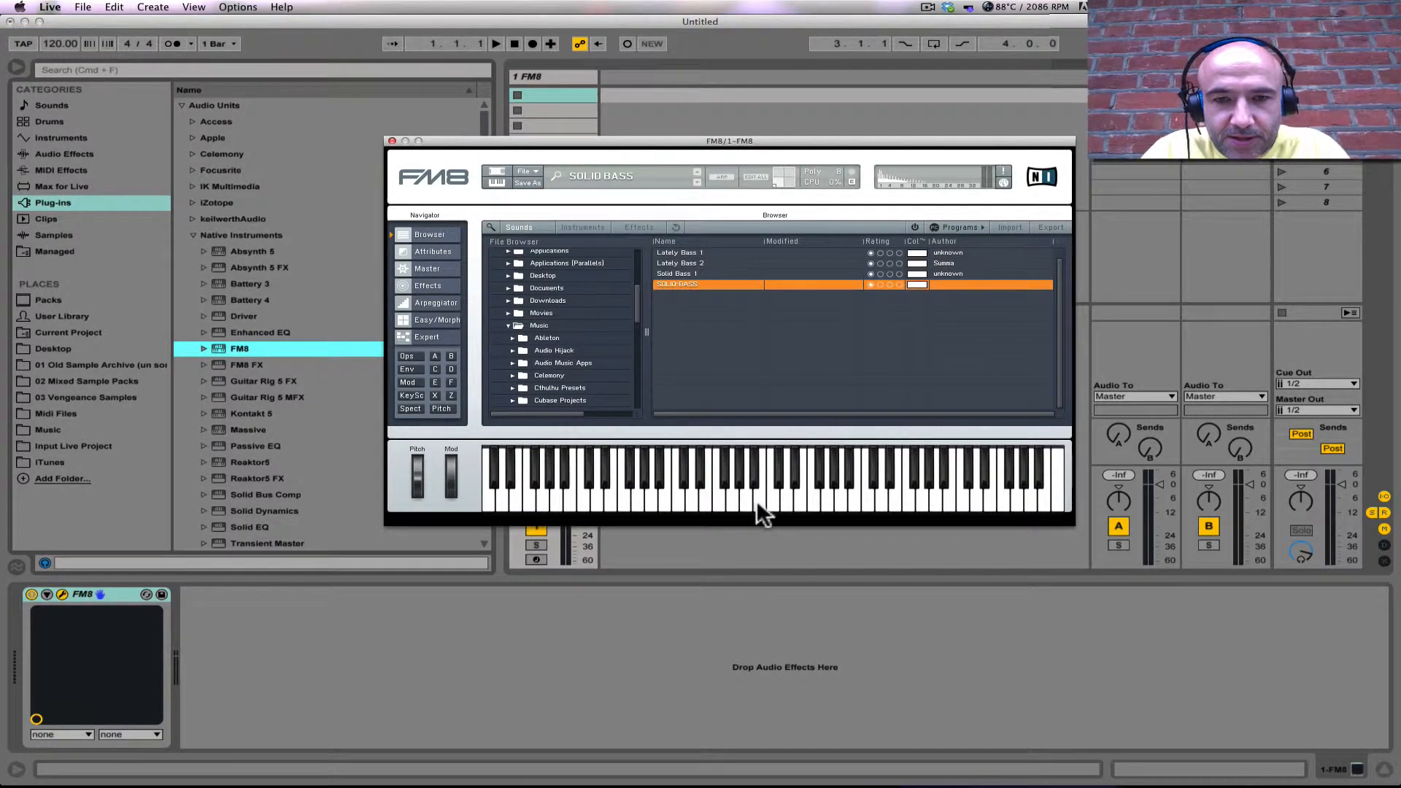
left_click(717, 497)
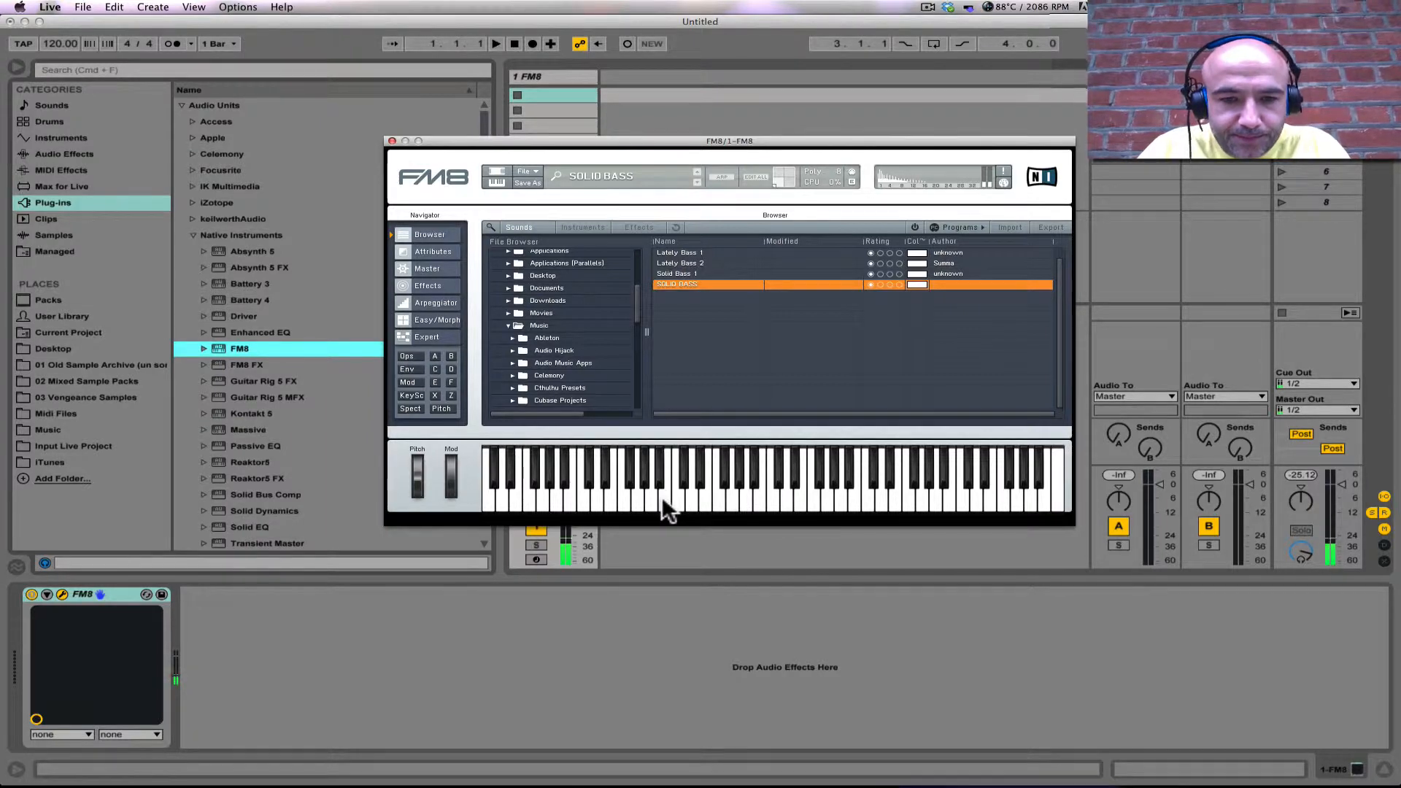
left_click(391, 140)
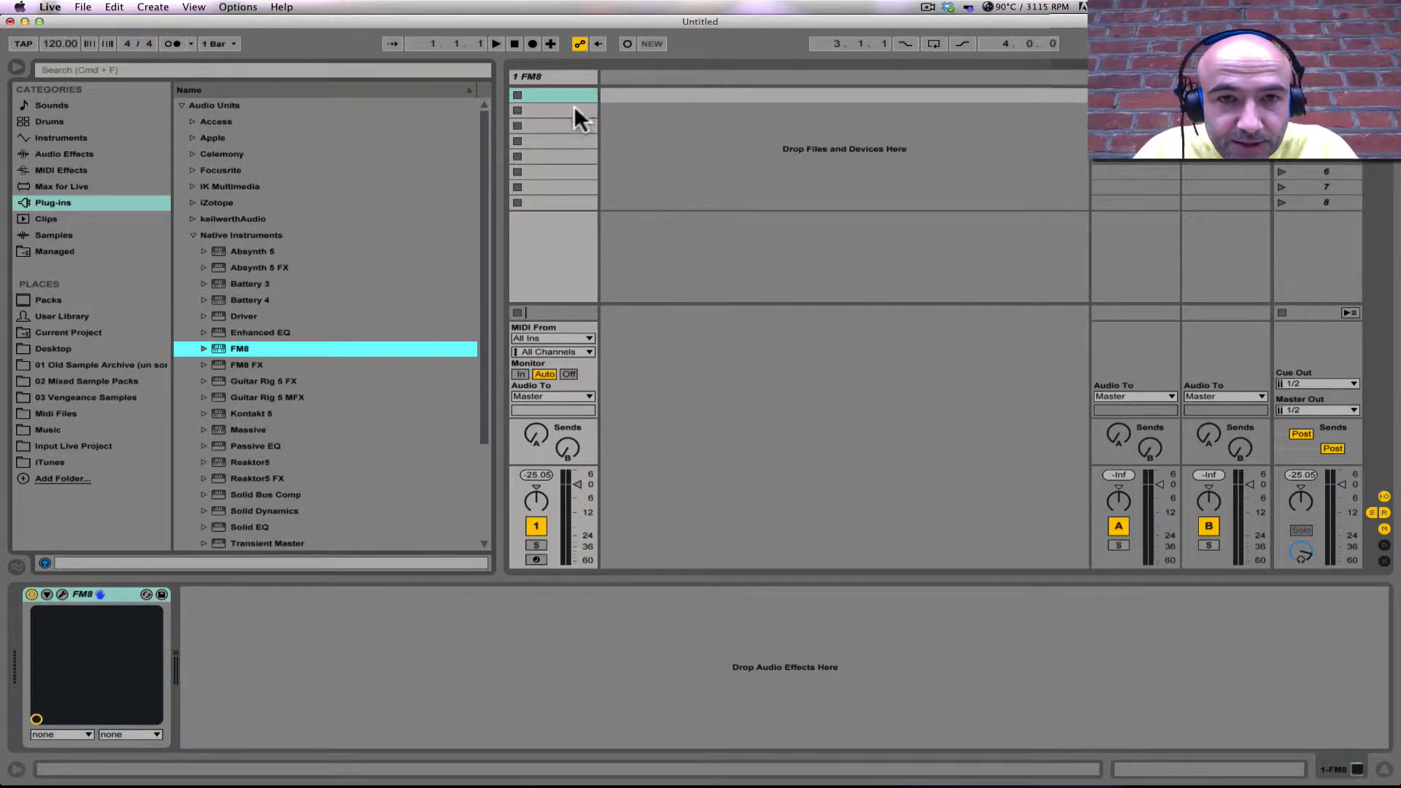
Step: Create an empty MIDI clip in the FM8 track's first slot and enlarge the note editor to show several octaves
left_click(552, 95)
double_click(552, 95)
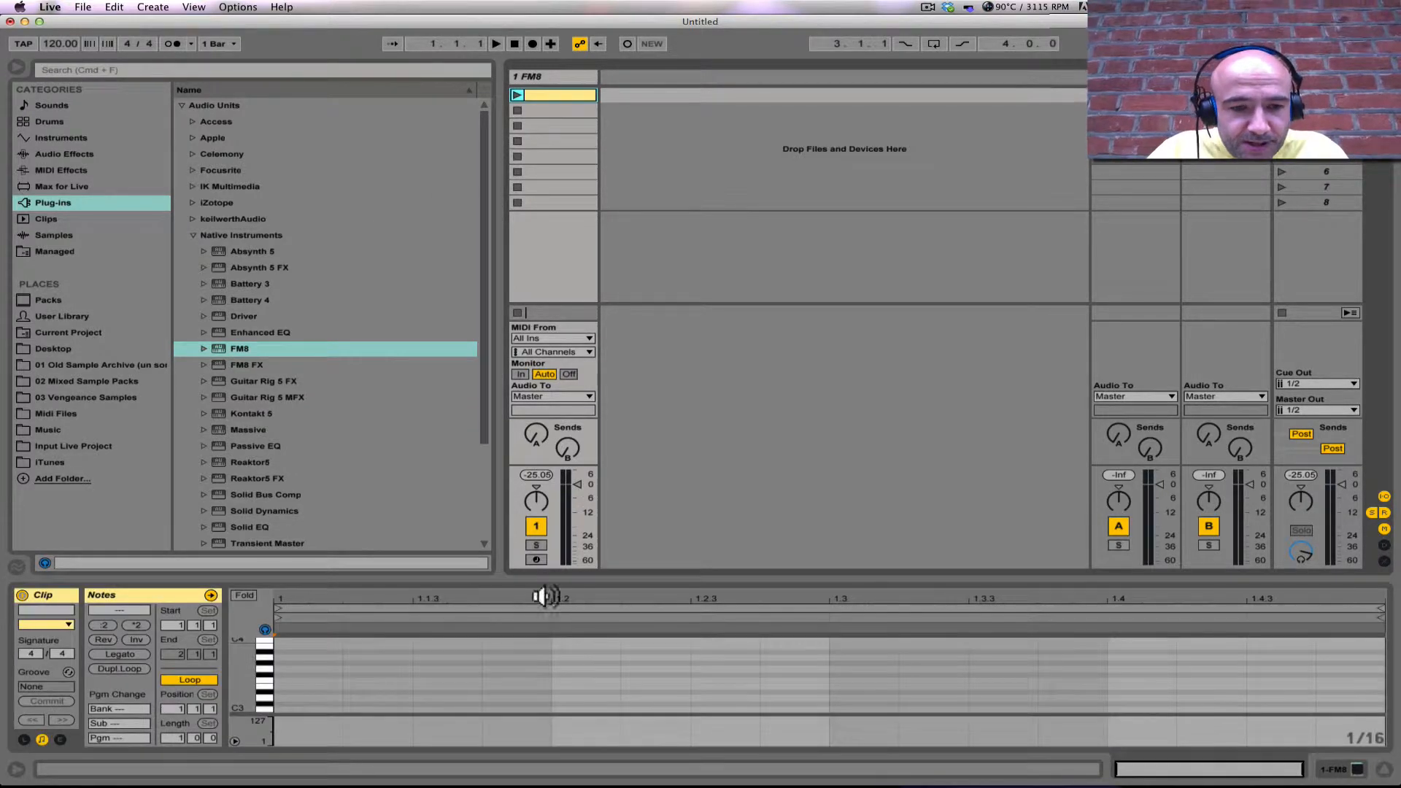
left_click_drag(564, 577, 584, 195)
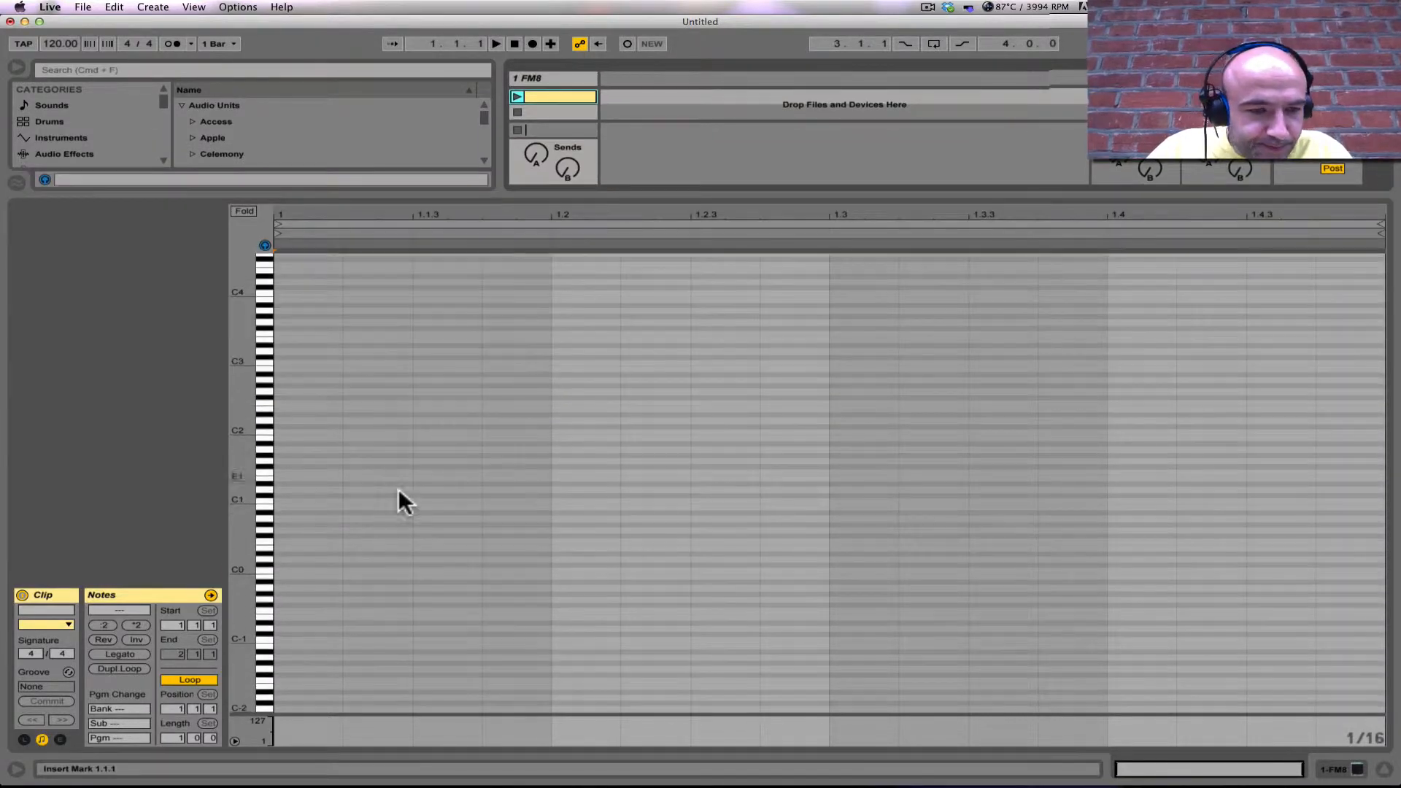
Step: Add a sixteenth-length C2 note at 1.1.1 in the clip and select it
left_click(266, 499)
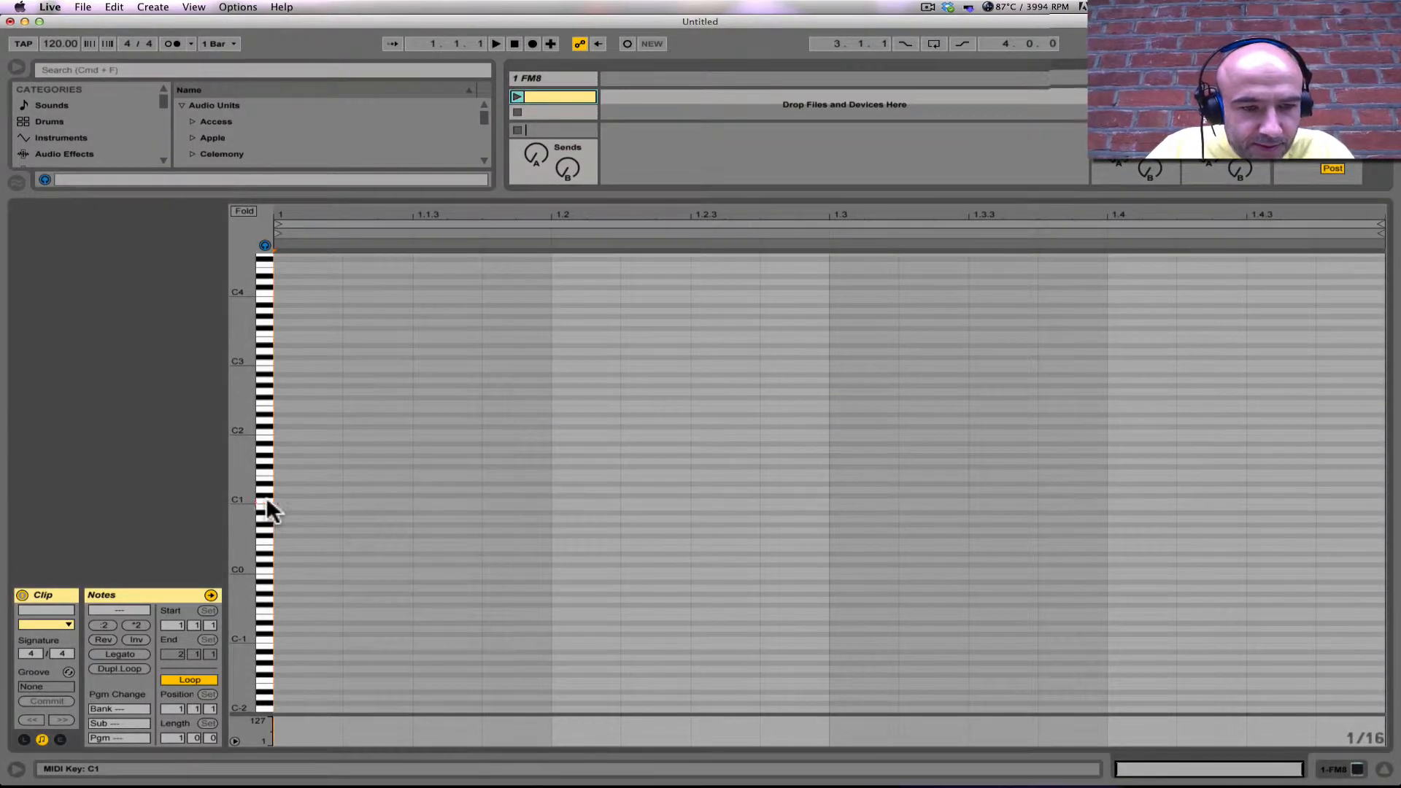
double_click(278, 429)
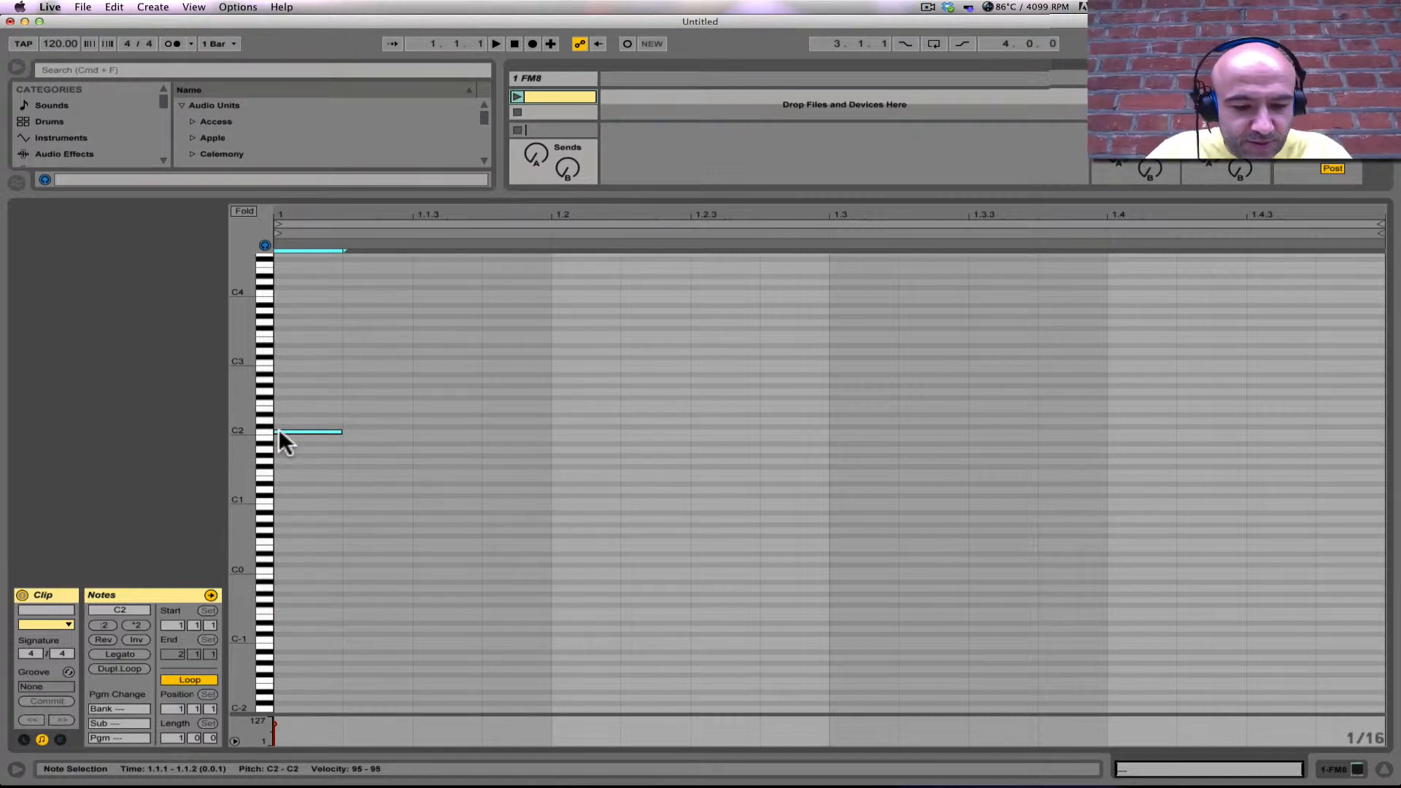
left_click(296, 425)
left_click(303, 431)
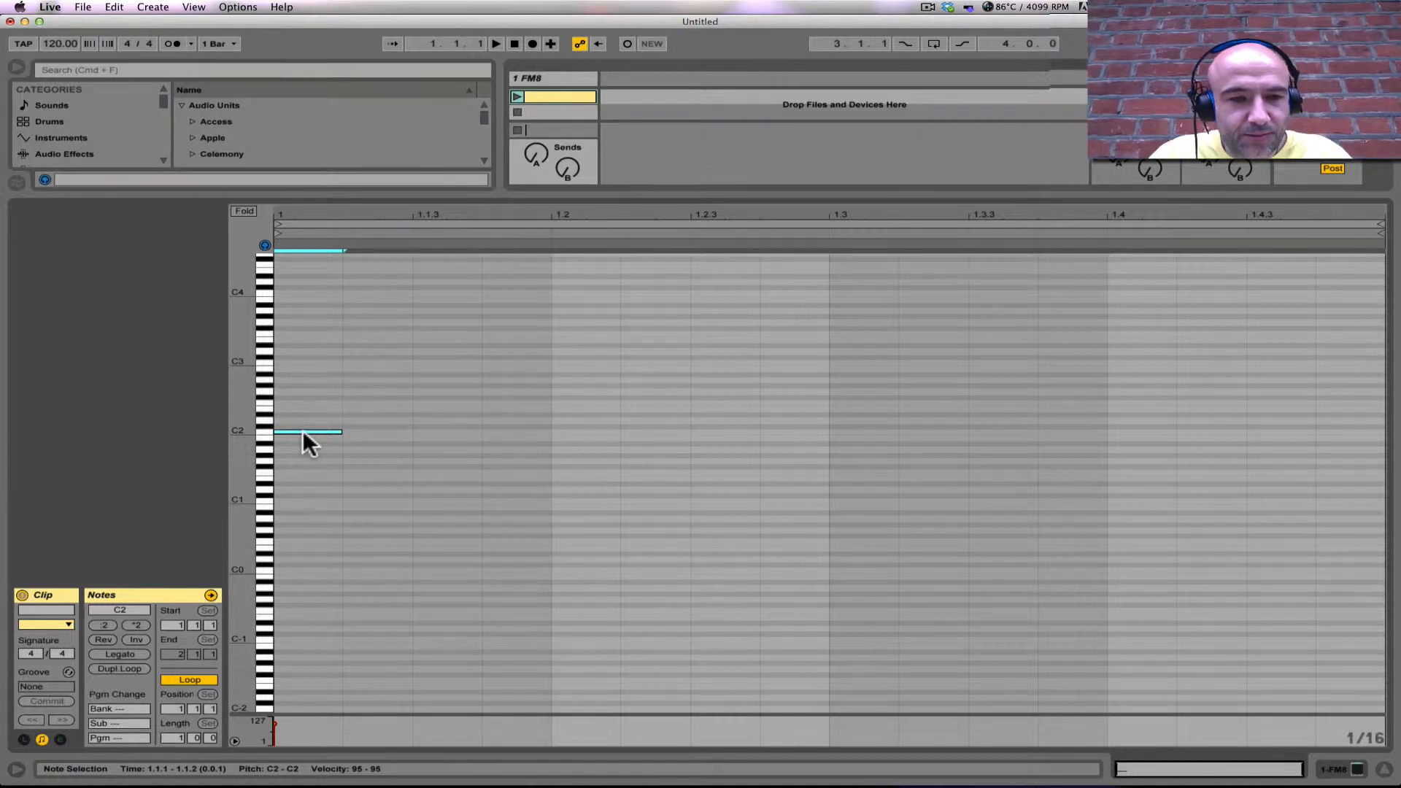
Step: Duplicate the C2 note repeatedly to make eleven consecutive sixteenth notes, the last one at 1.3.3
key("super+d")
key("super+d")
key("super+d")
key("super+d")
key("super+d")
key("super+d")
key("super+d")
key("super+d")
key("super+d")
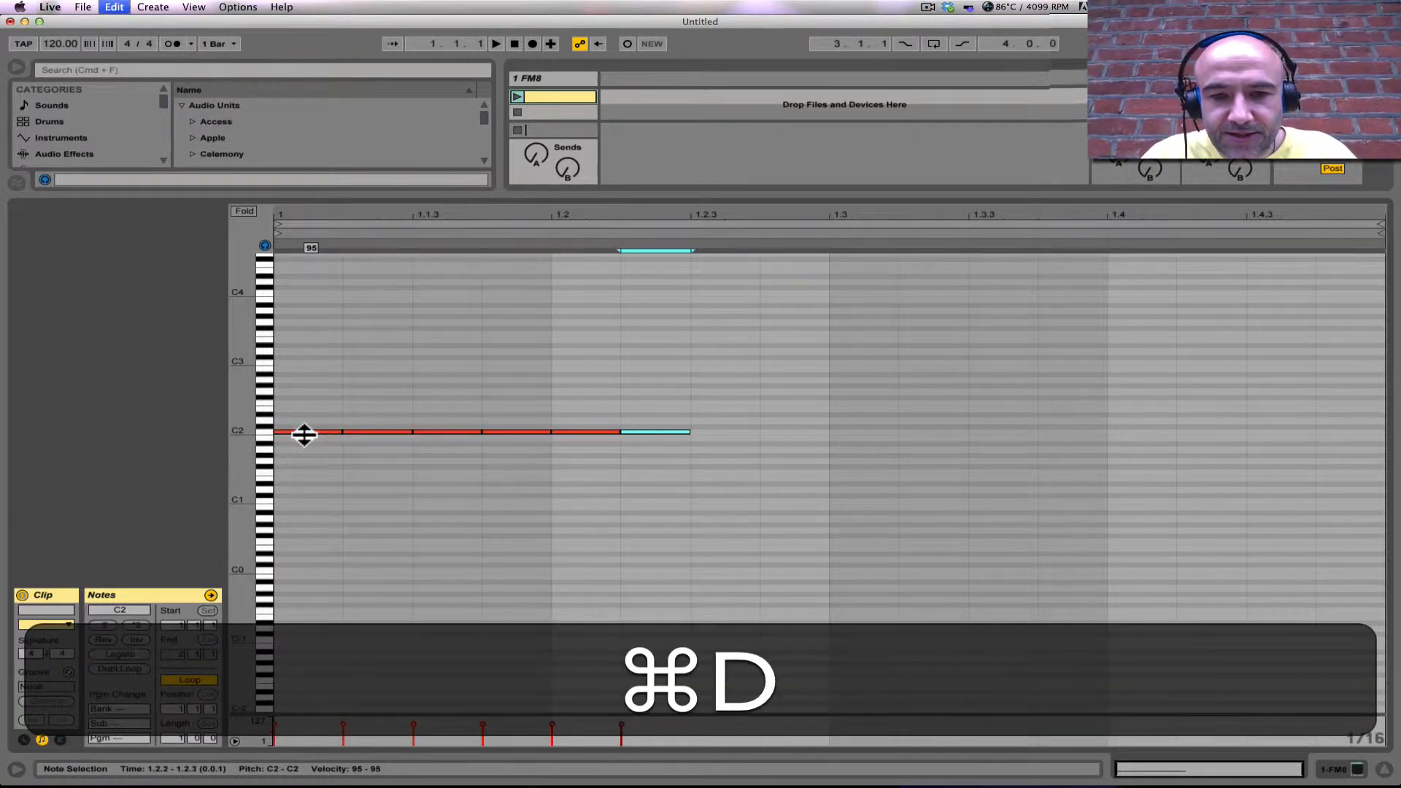
key("super+d")
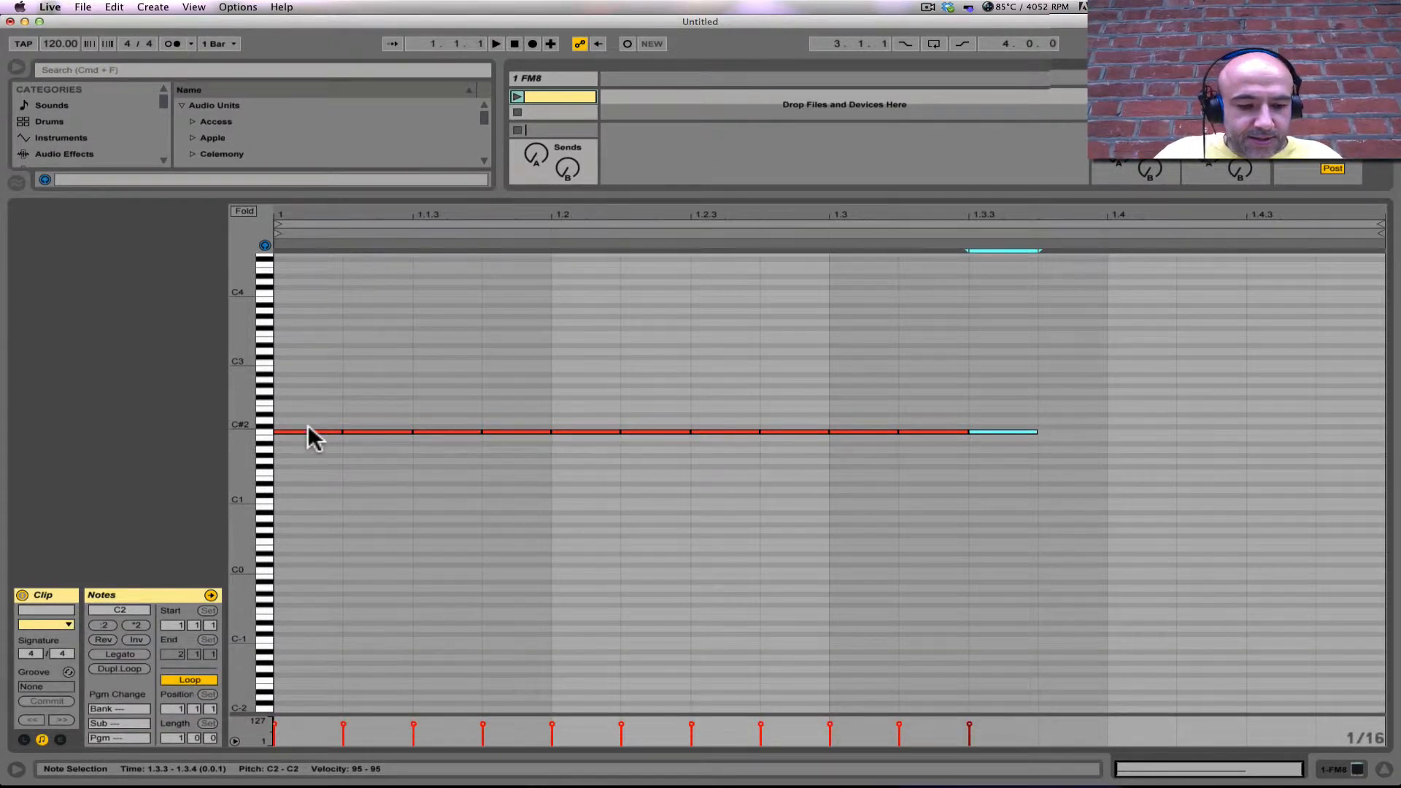
Step: Raise the last note, at 1.3.3, to B2 and the preceding note at 1.3.2 to A#2
key("shift+Up")
key("Down")
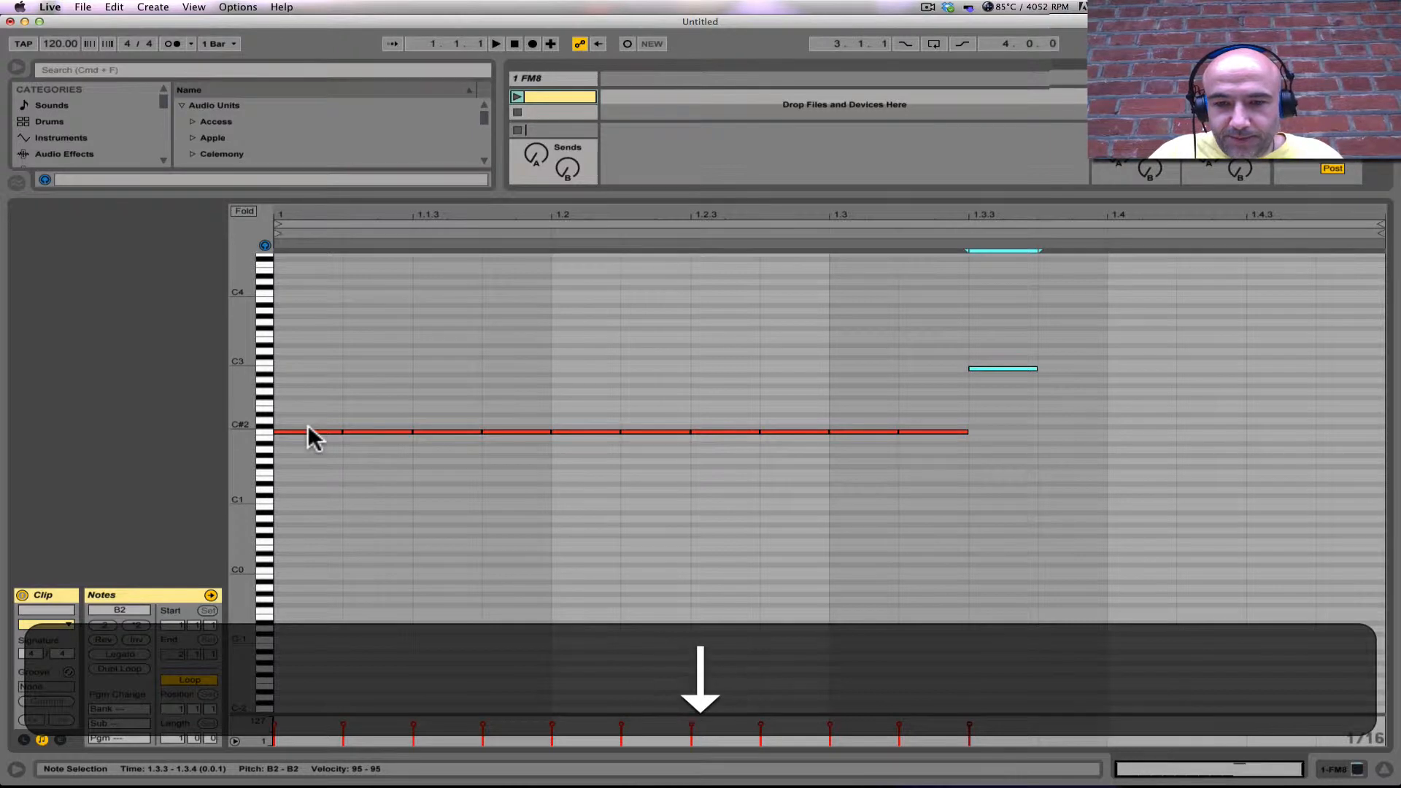
key("alt+Left")
key("alt+Down")
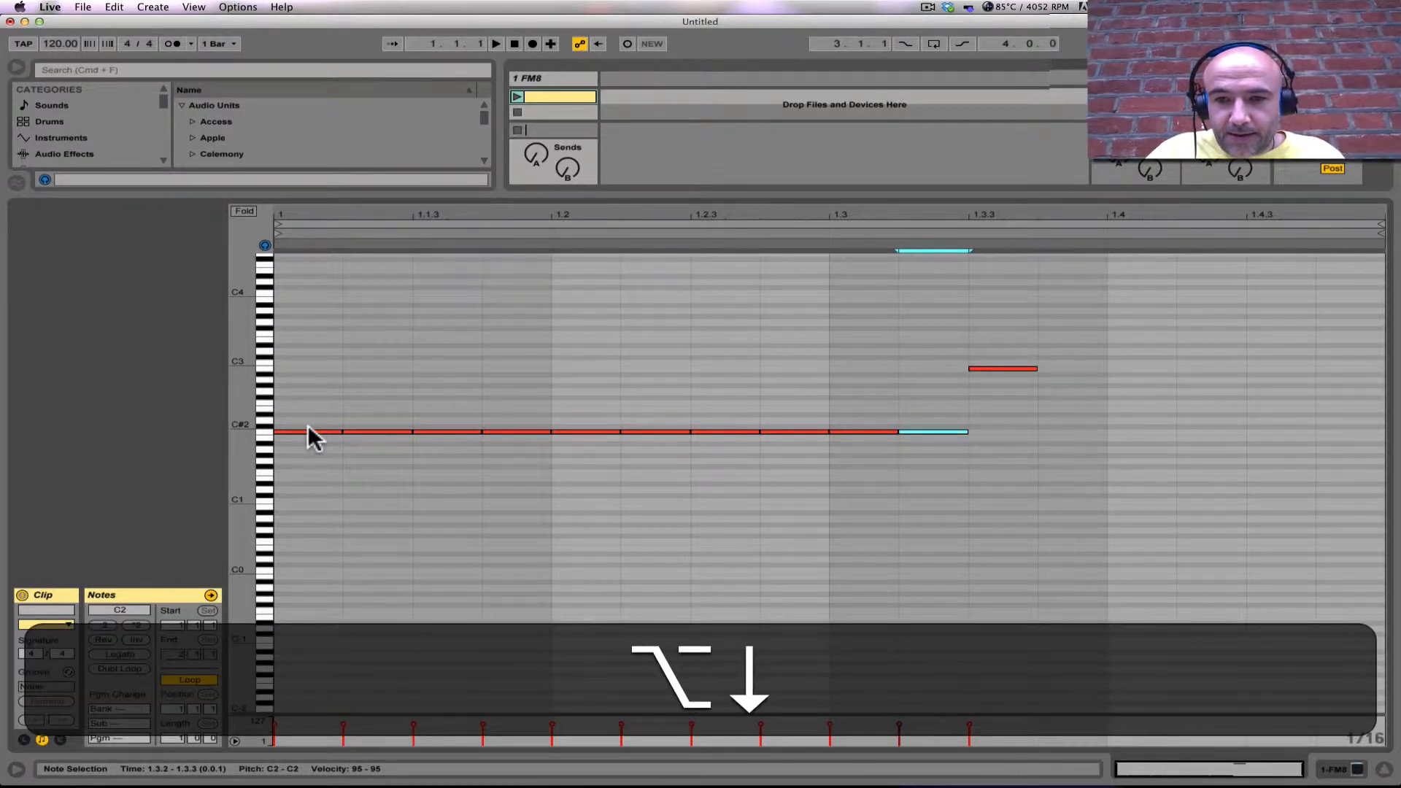
key("shift+Up")
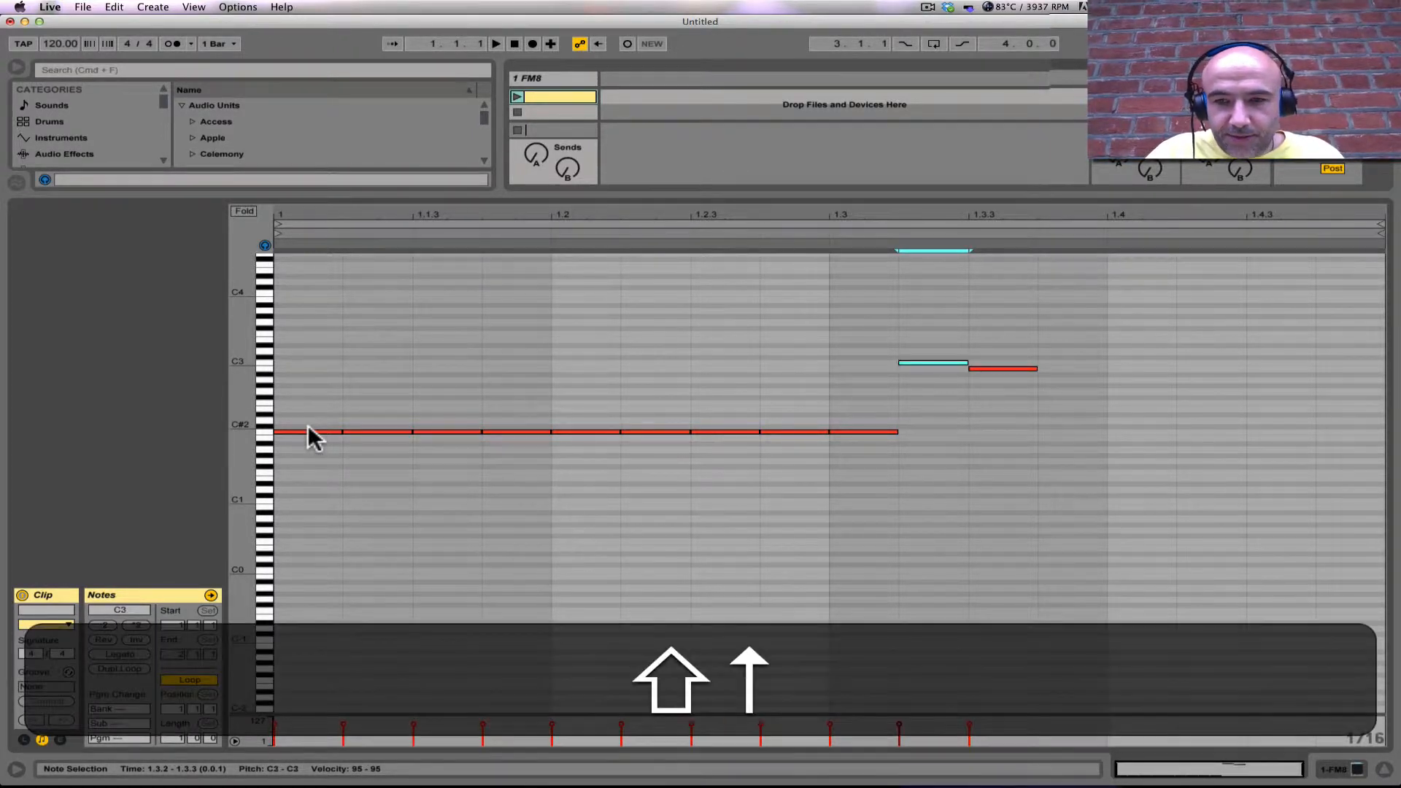
key("Down")
key("Down")
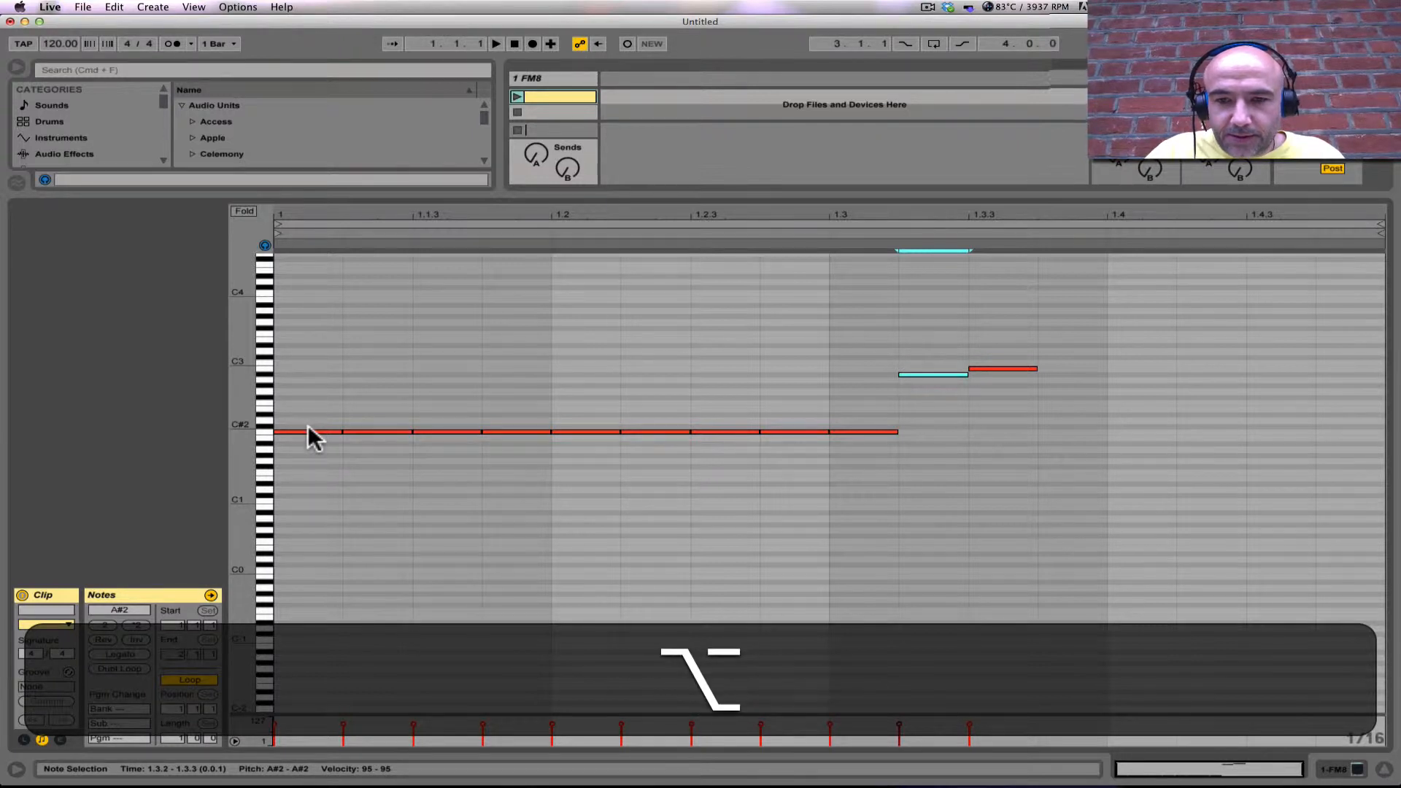
Step: Raise the note at 1.3.1 to A2 and the note at 1.2.4 to G#2
key("alt+Down")
key("Up")
key("Up")
key("Up")
key("Up")
key("Up")
key("Up")
key("Up")
key("Up")
key("Up")
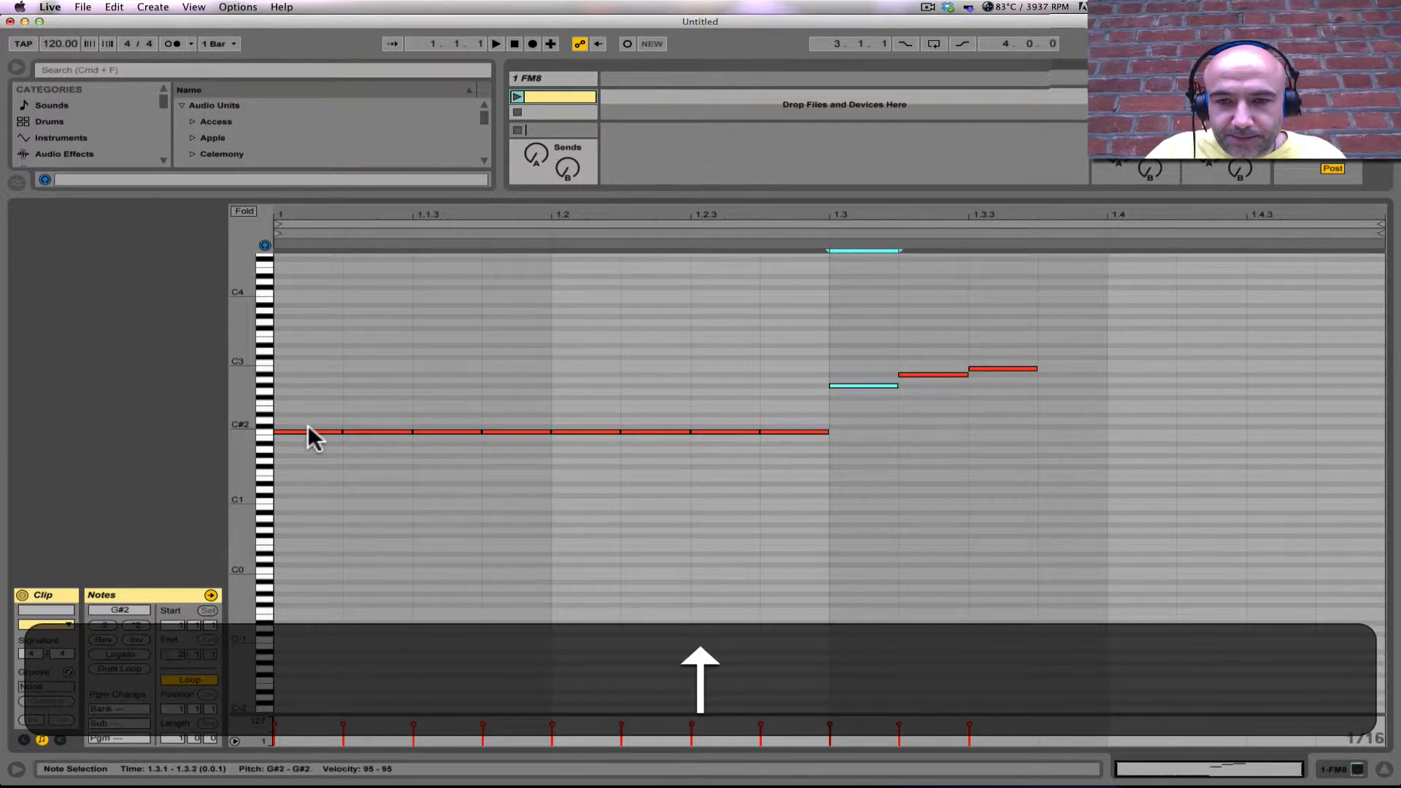
key("alt+Down")
key("alt+Up")
key("Up")
key("Up")
key("Up")
key("Up")
key("Up")
key("Up")
key("Up")
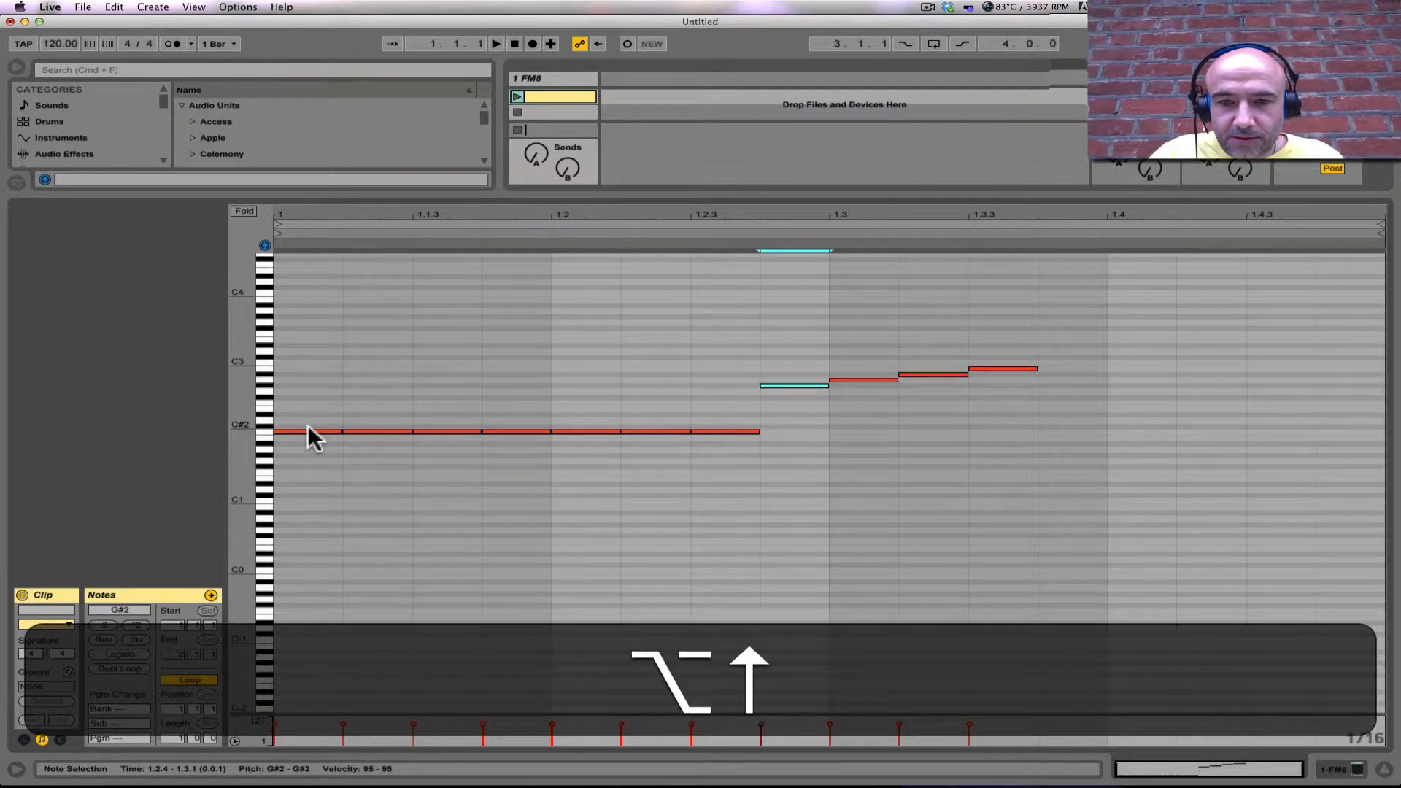
Step: Raise the note at 1.2.3 to G2 and the note at 1.2.2 to F#2
key("alt+Down")
key("alt+Up")
key("Up")
key("Up")
key("Up")
key("Up")
key("Up")
key("Up")
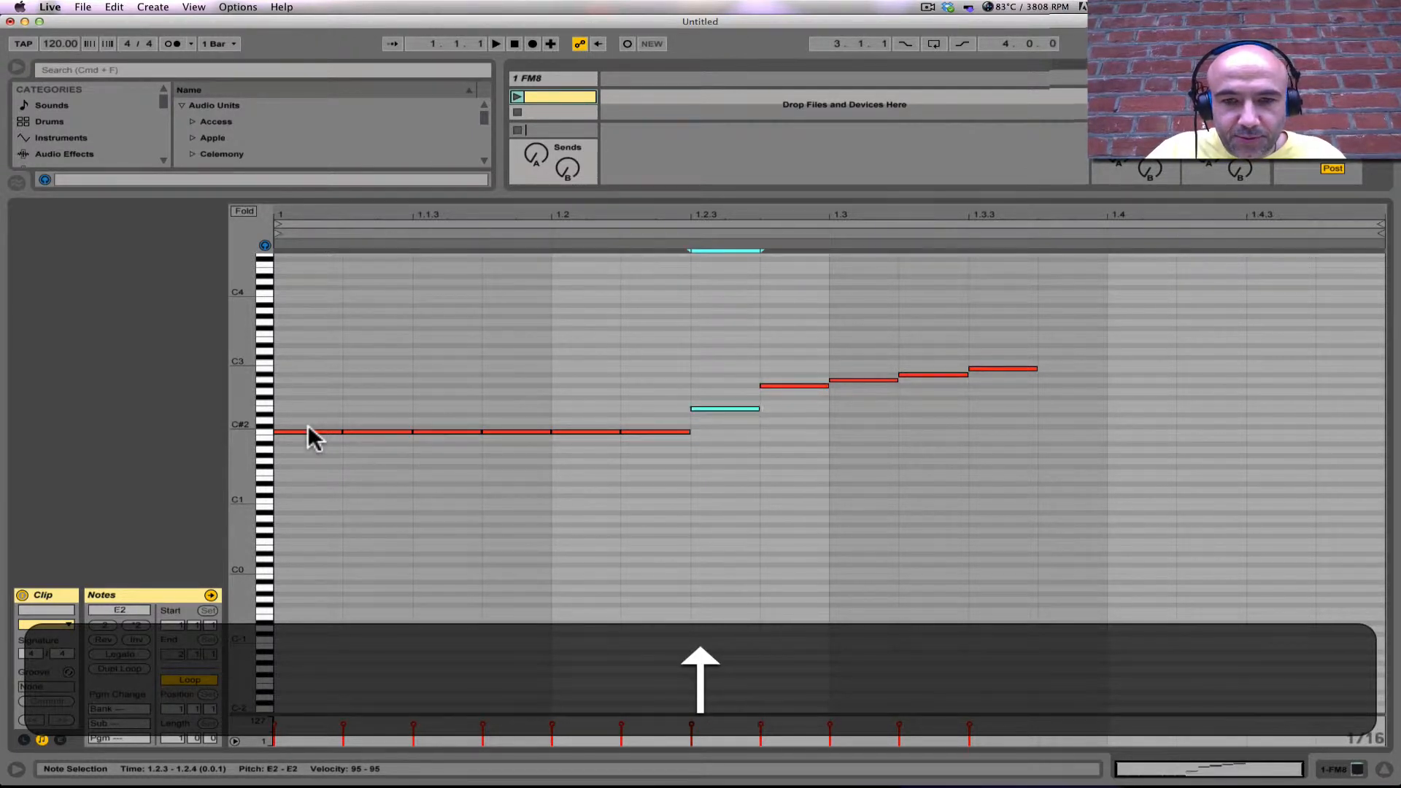
key("alt+Up")
key("alt+Down")
key("Up")
key("Up")
key("Up")
key("Up")
key("Up")
key("Up")
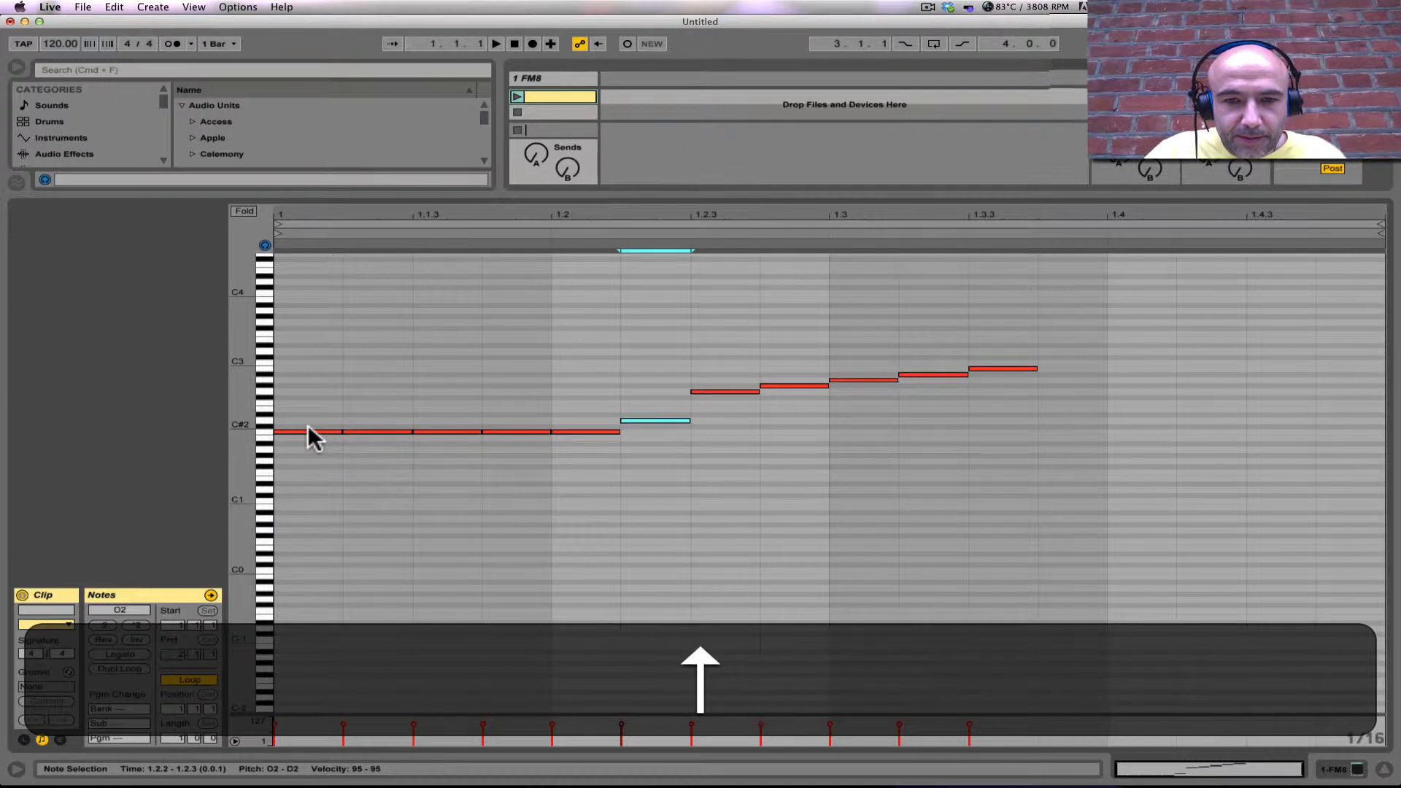
Step: Raise the note at 1.2.1 to F2 and the note at 1.1.4 to E2
key("alt+Down")
key("alt+Up")
key("Up")
key("Up")
key("Up")
key("Up")
key("Up")
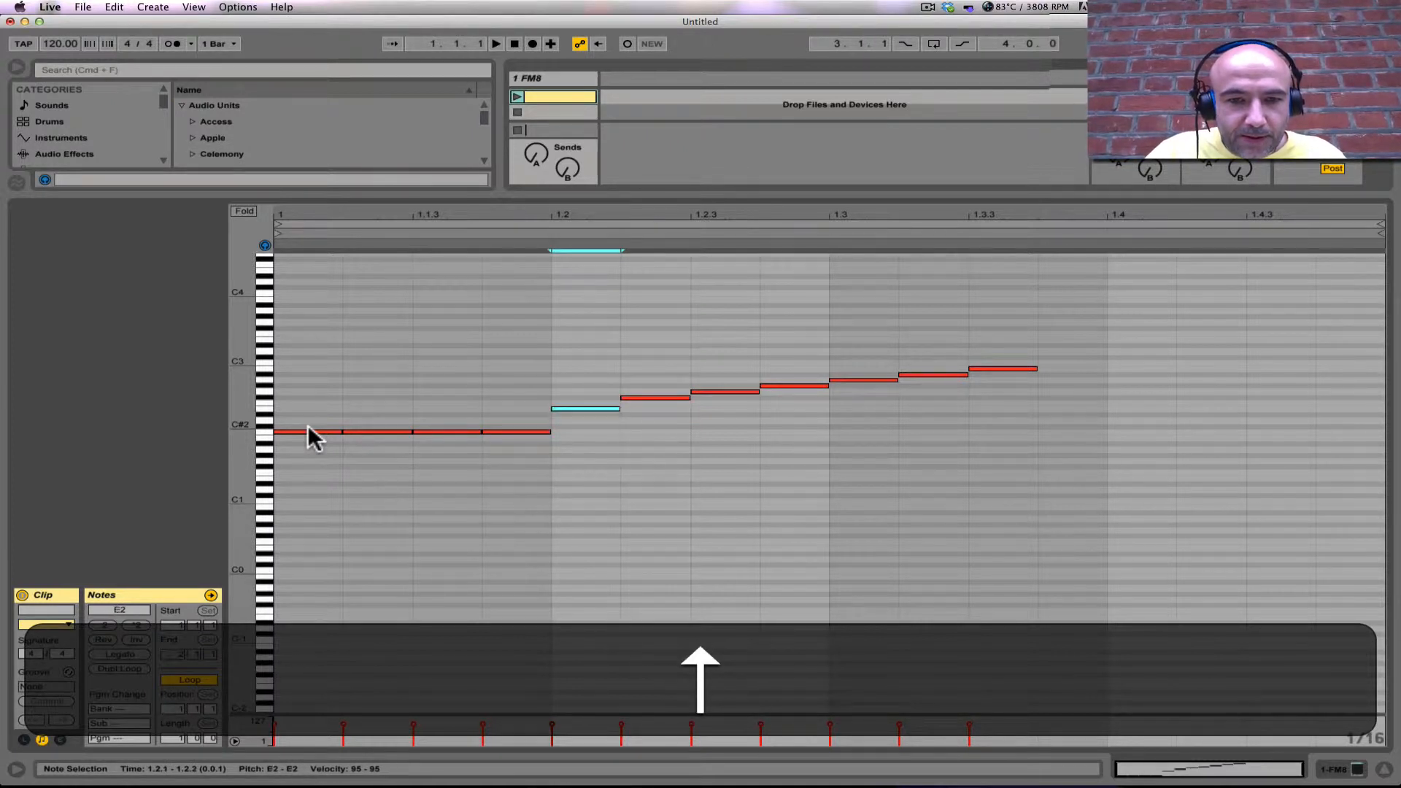
key("alt+Up")
key("alt+Down")
key("Up")
key("Up")
key("Up")
key("Up")
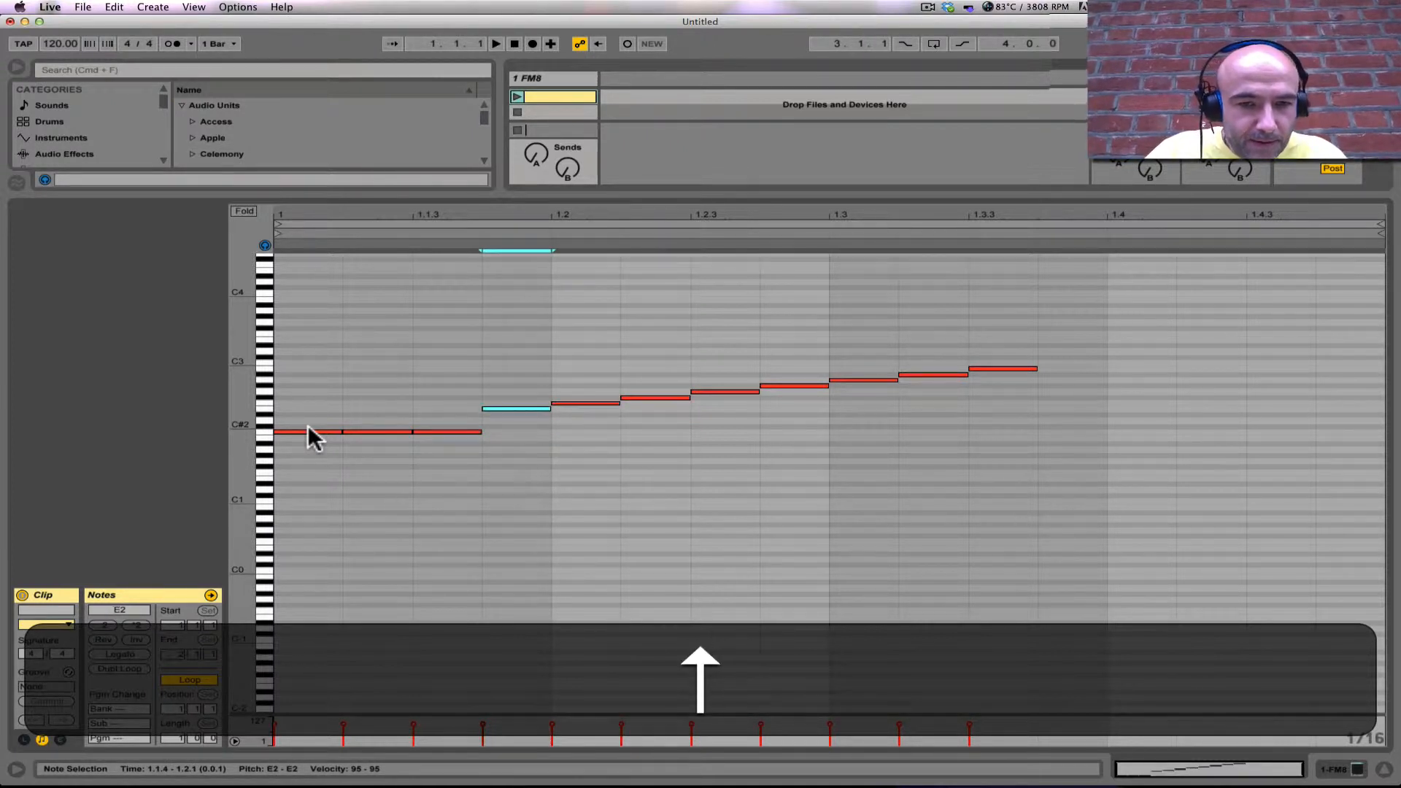
Step: Raise the note at 1.1.3 to D#2 and the note at 1.1.2 to D2
key("alt+Down")
key("Up")
key("Up")
key("Up")
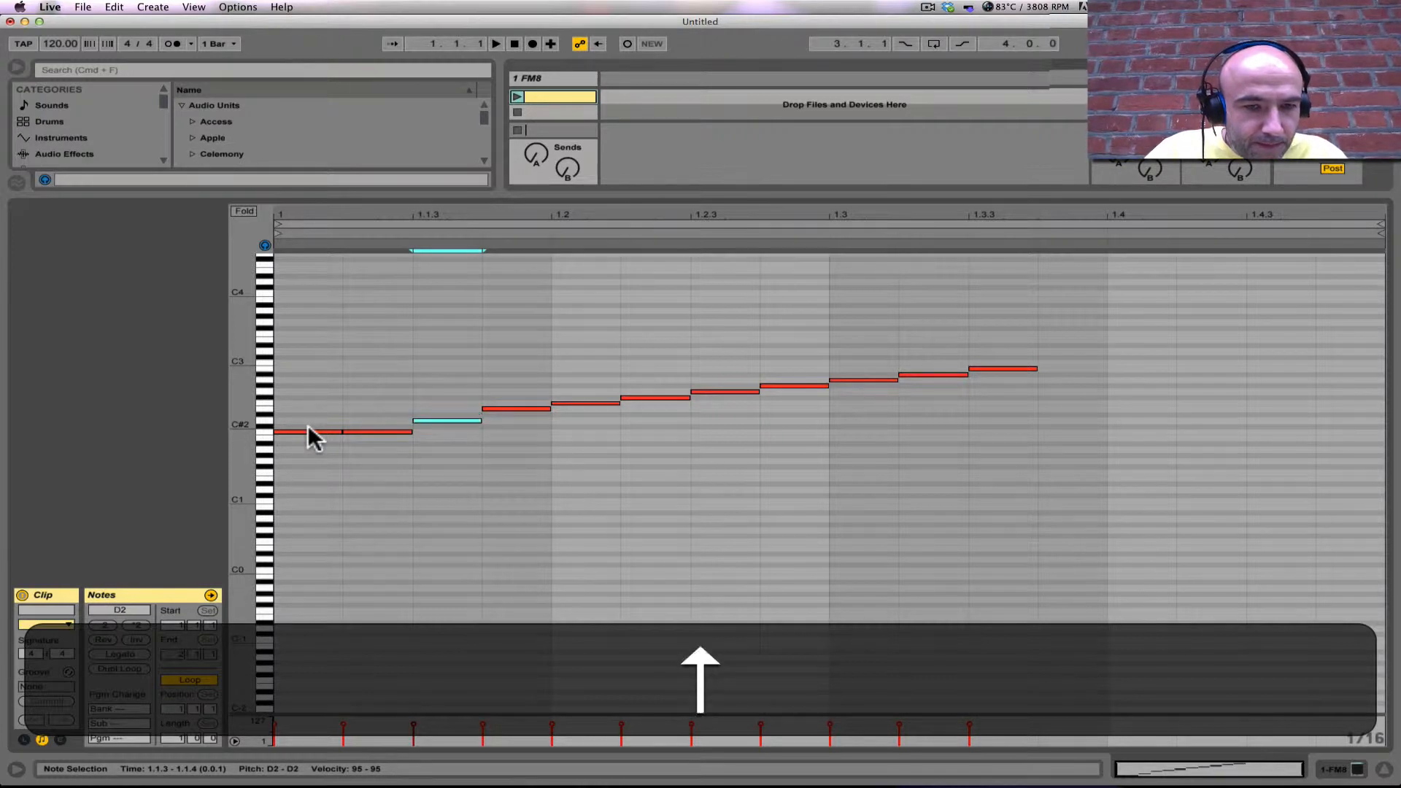
key("alt+Down")
key("Up")
key("Up")
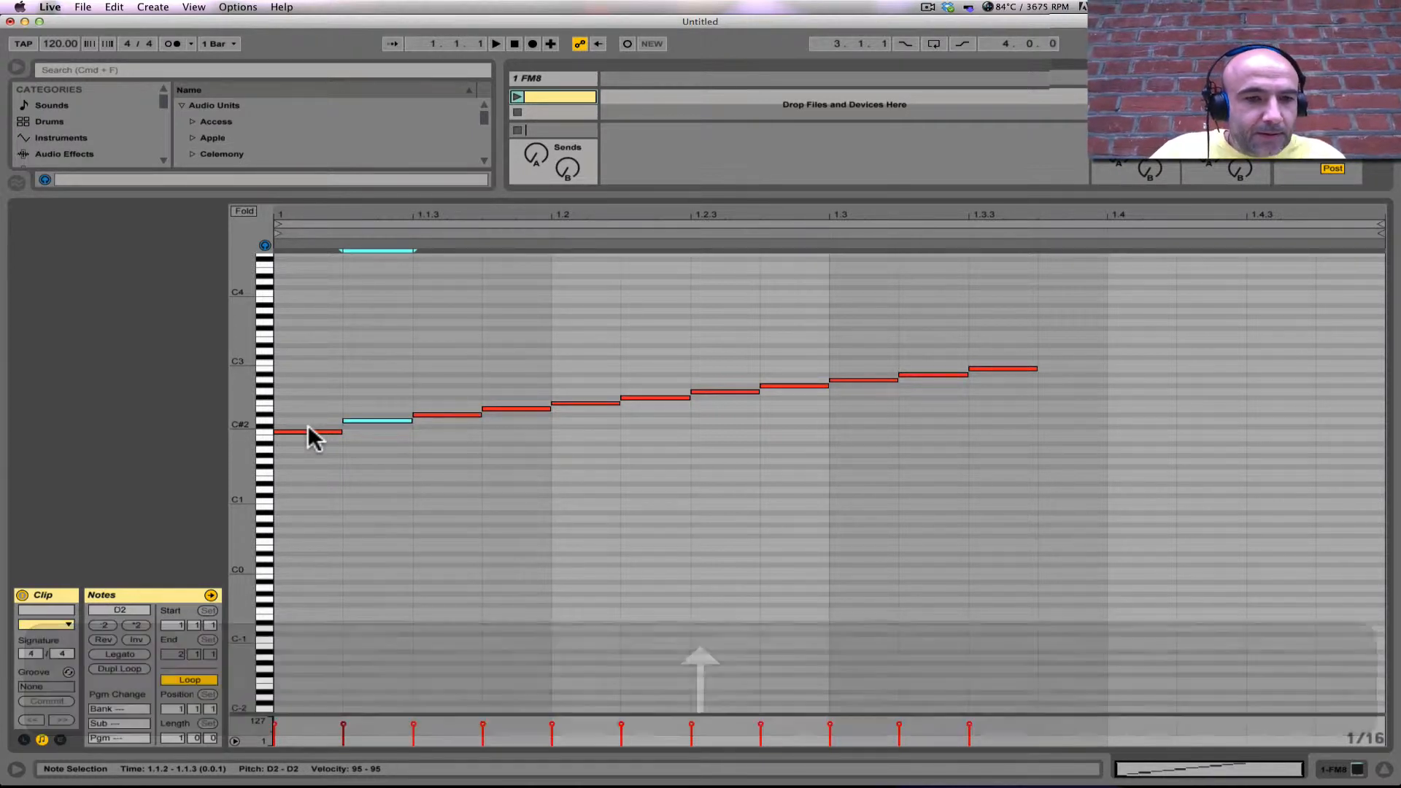
key("Down")
key("Up")
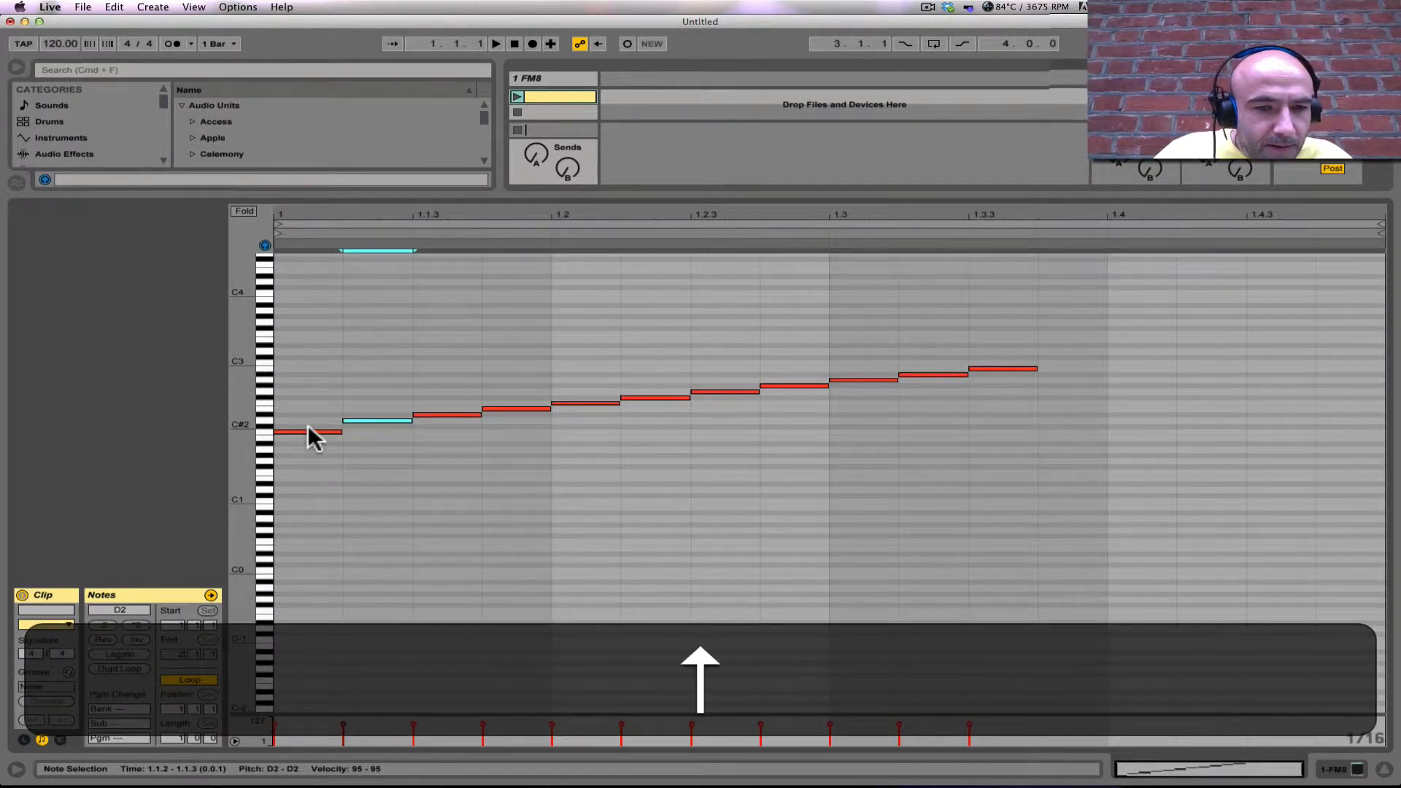
Step: Raise the first note to C#2, keeping its start at 1.1.1
key("alt+Down")
key("alt+Up")
key("Left")
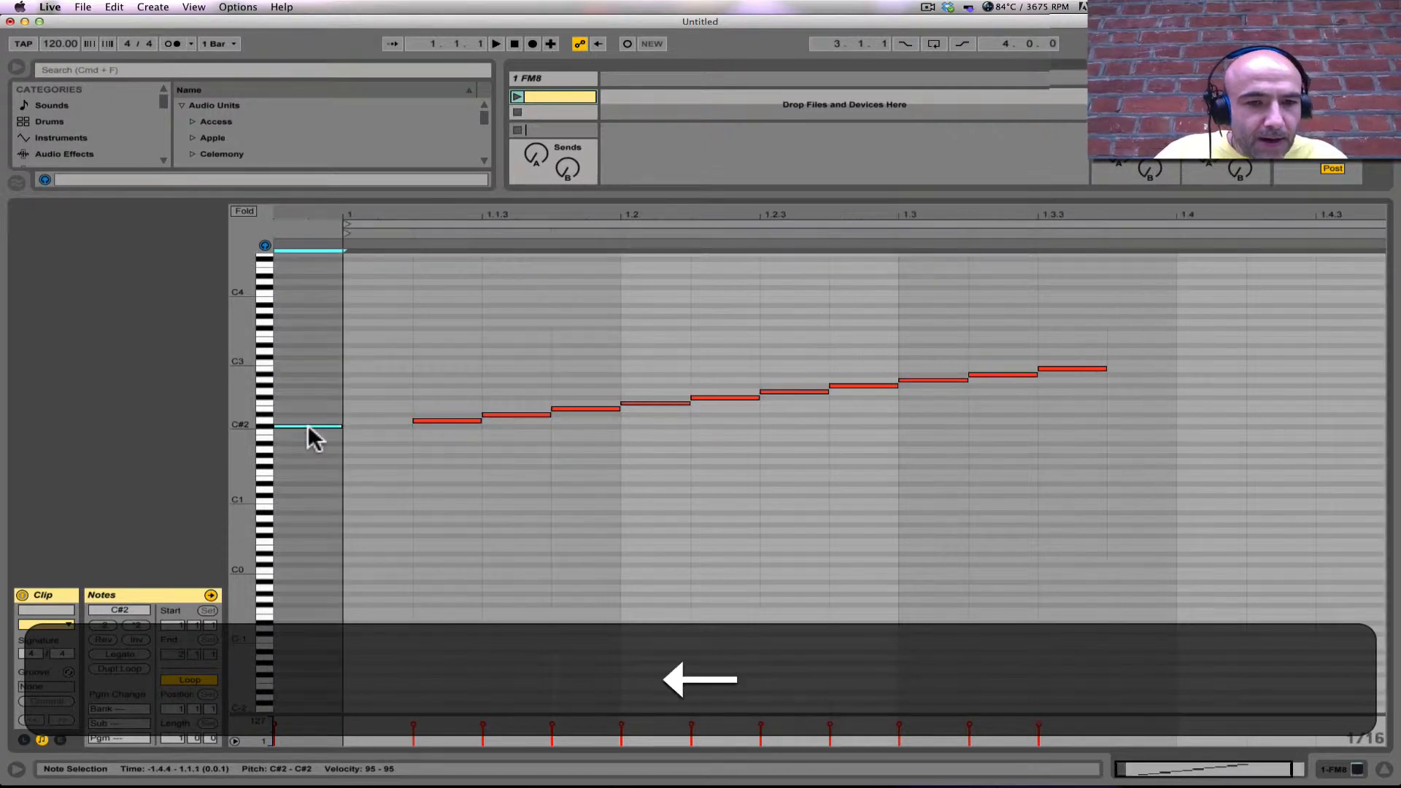
key("Right")
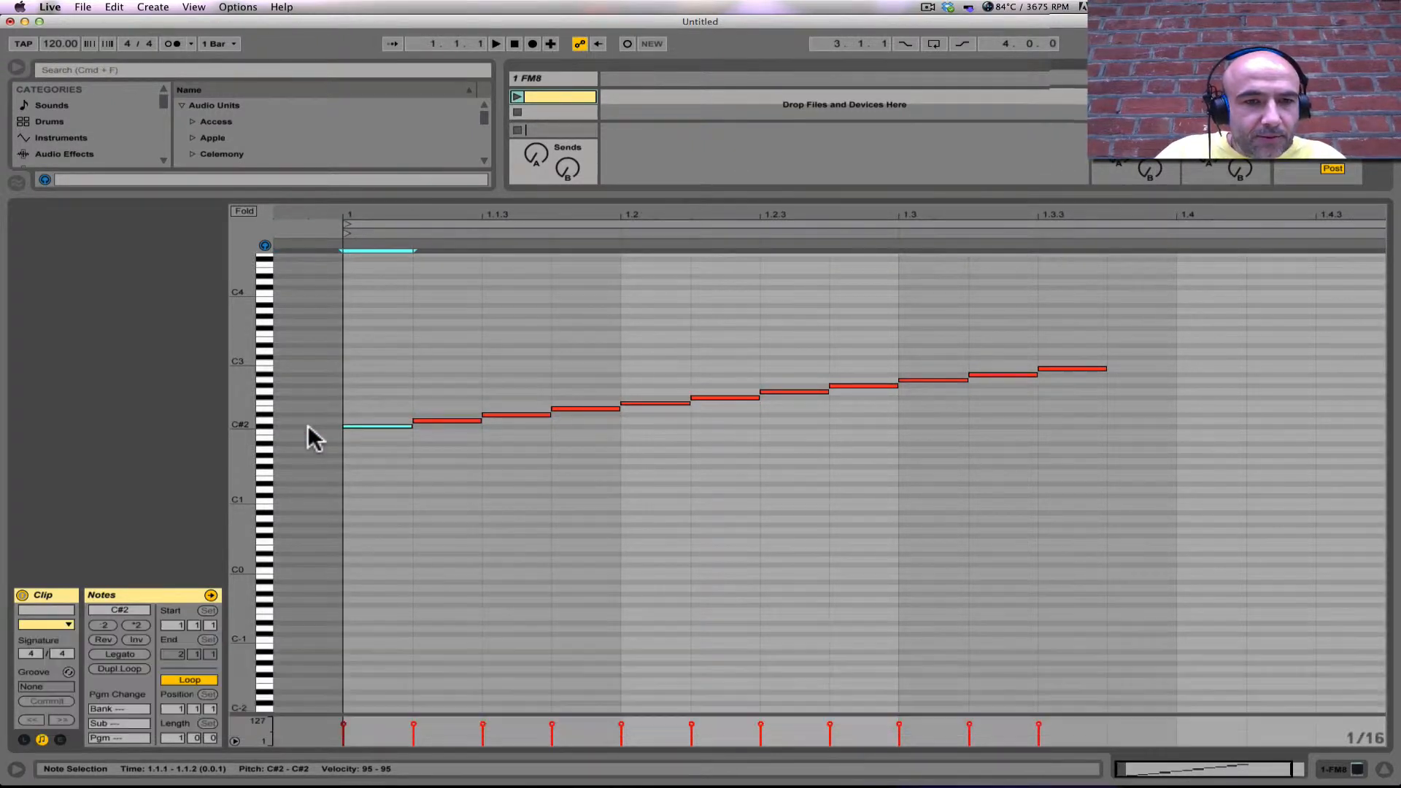
Step: Move the ten notes from D2 to B2 one sixteenth later so they start at 1.1.3, keeping their pitches
left_click(371, 321)
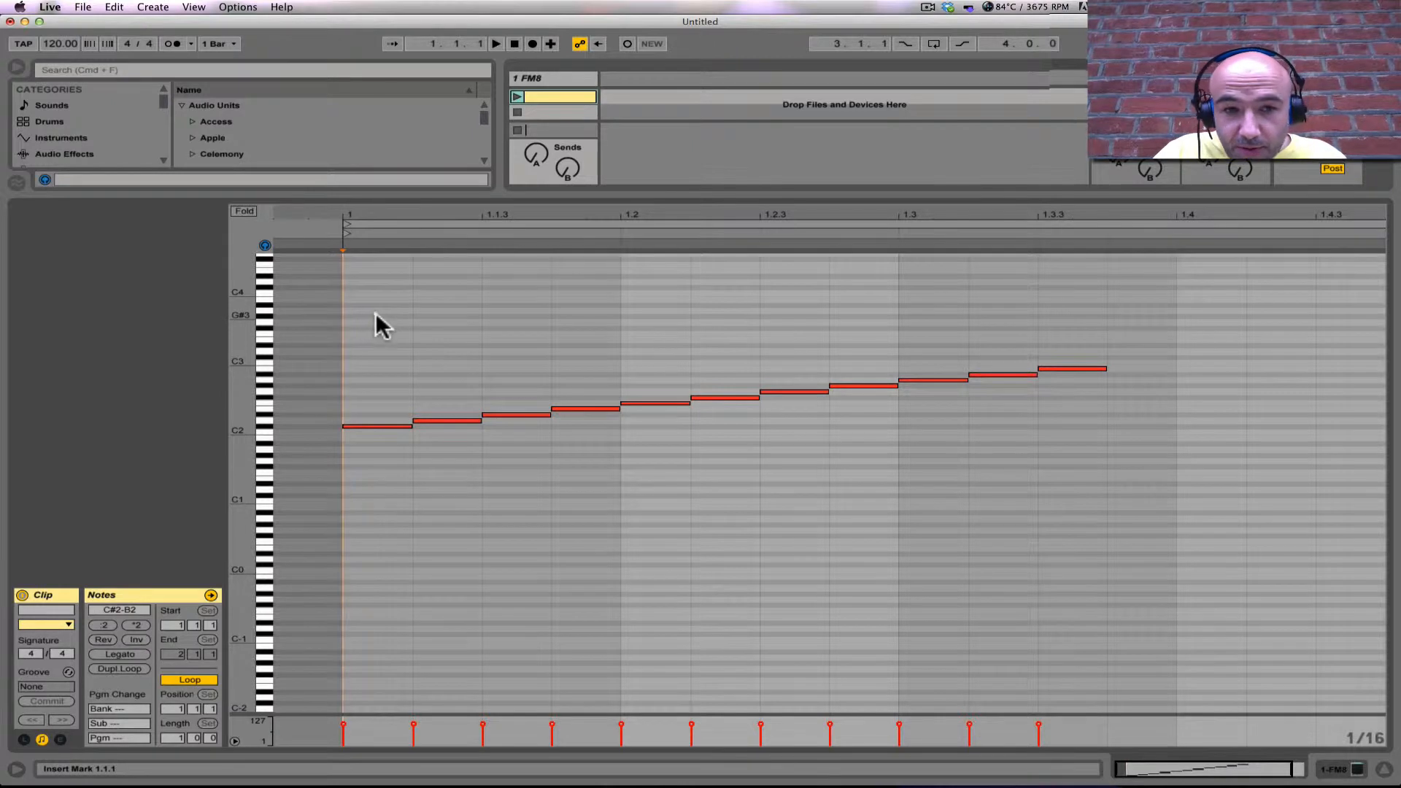
left_click_drag(370, 316, 1230, 421)
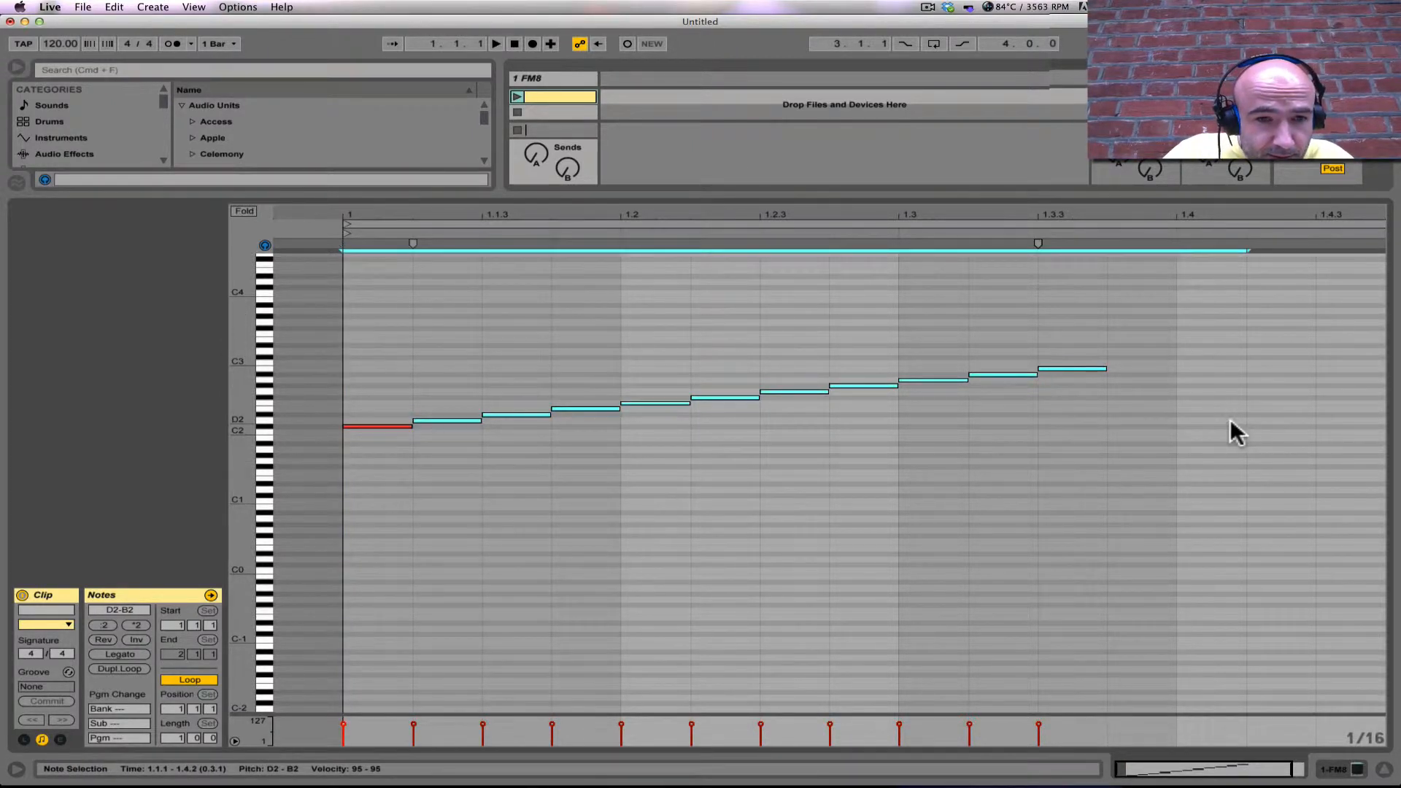
key("Right")
key("Down")
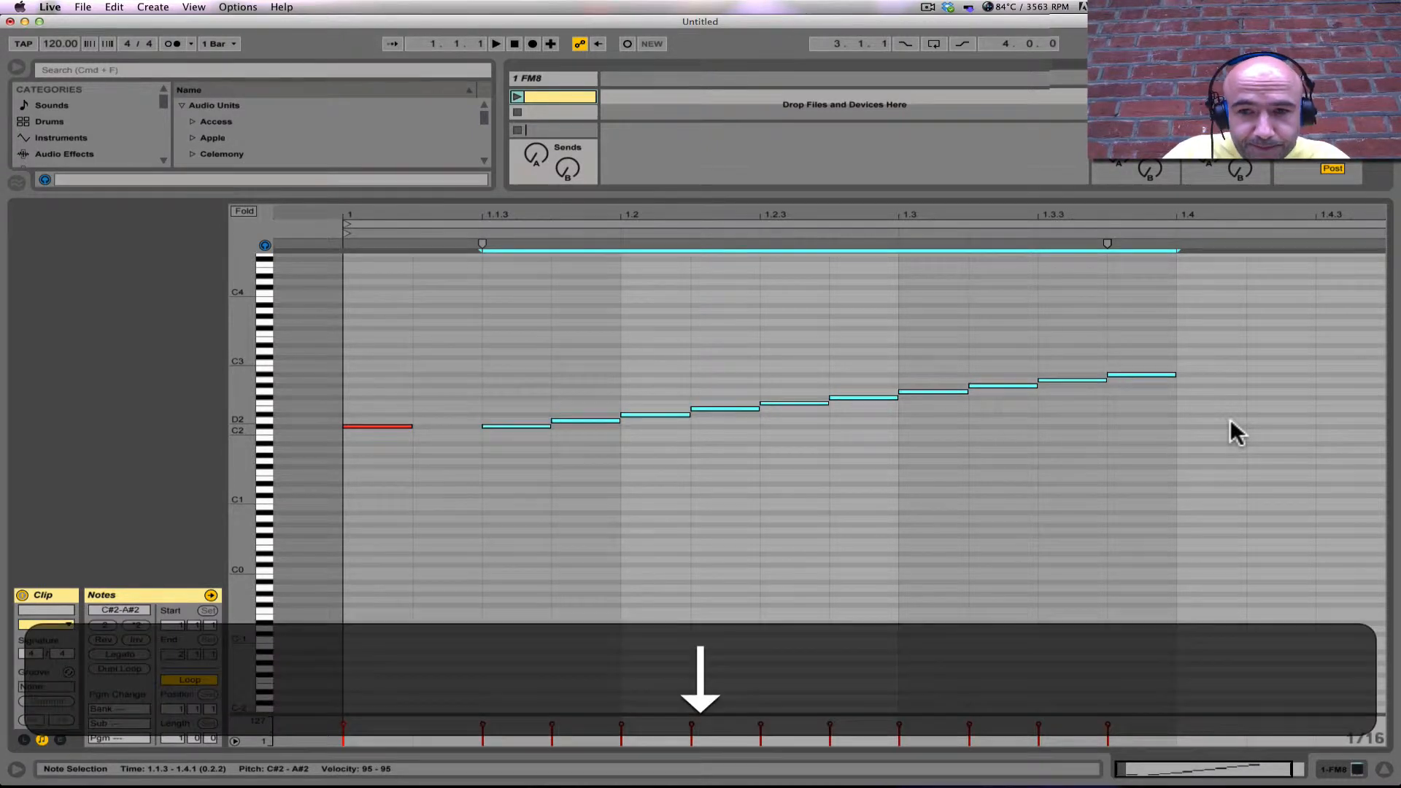
key("Up")
Step: Duplicate the C#2 note into the gap at 1.1.2, keeping its pitch, and lower the first note at 1.1.1 to C2
key("alt+Down")
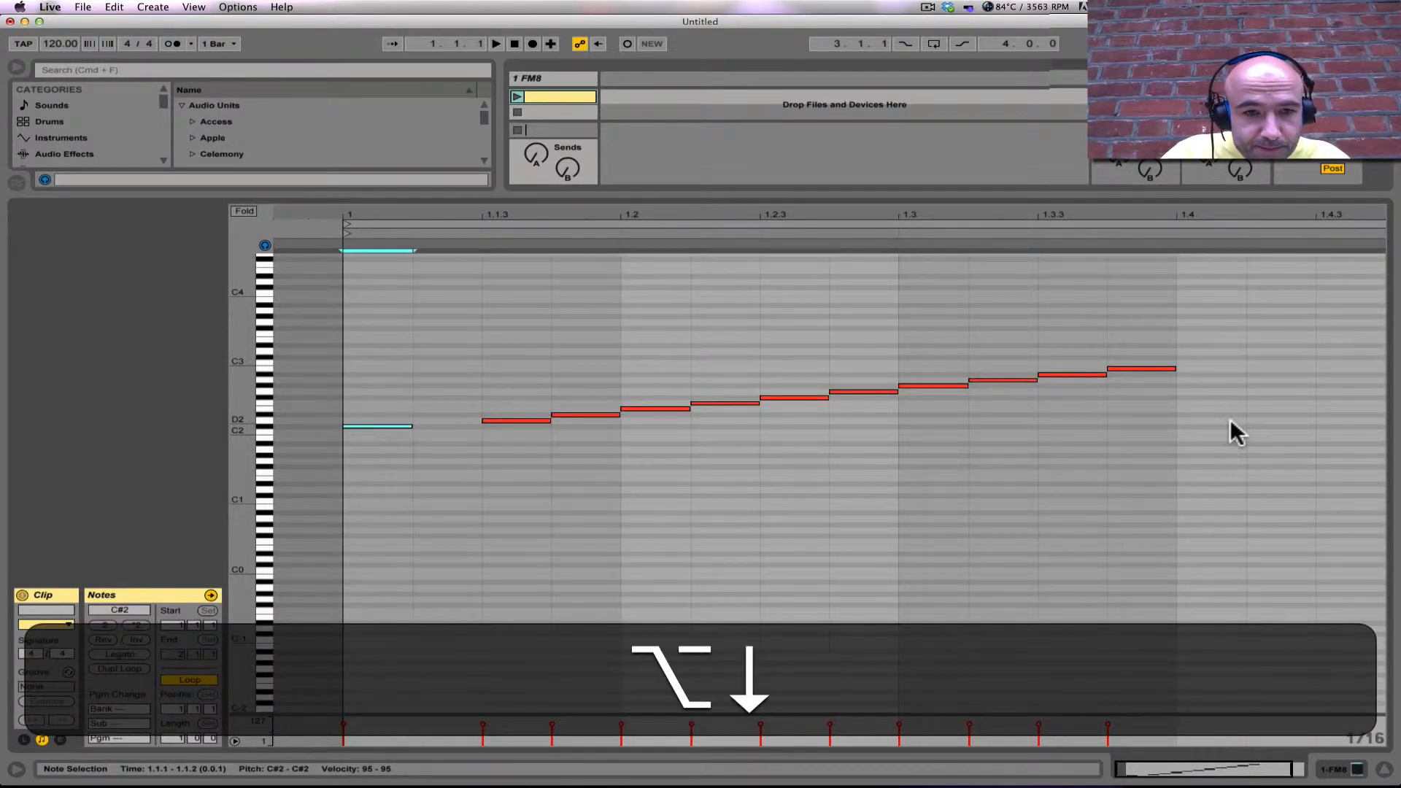
key("alt+Right")
key("alt+super+Right")
key("super+d")
key("super+Up")
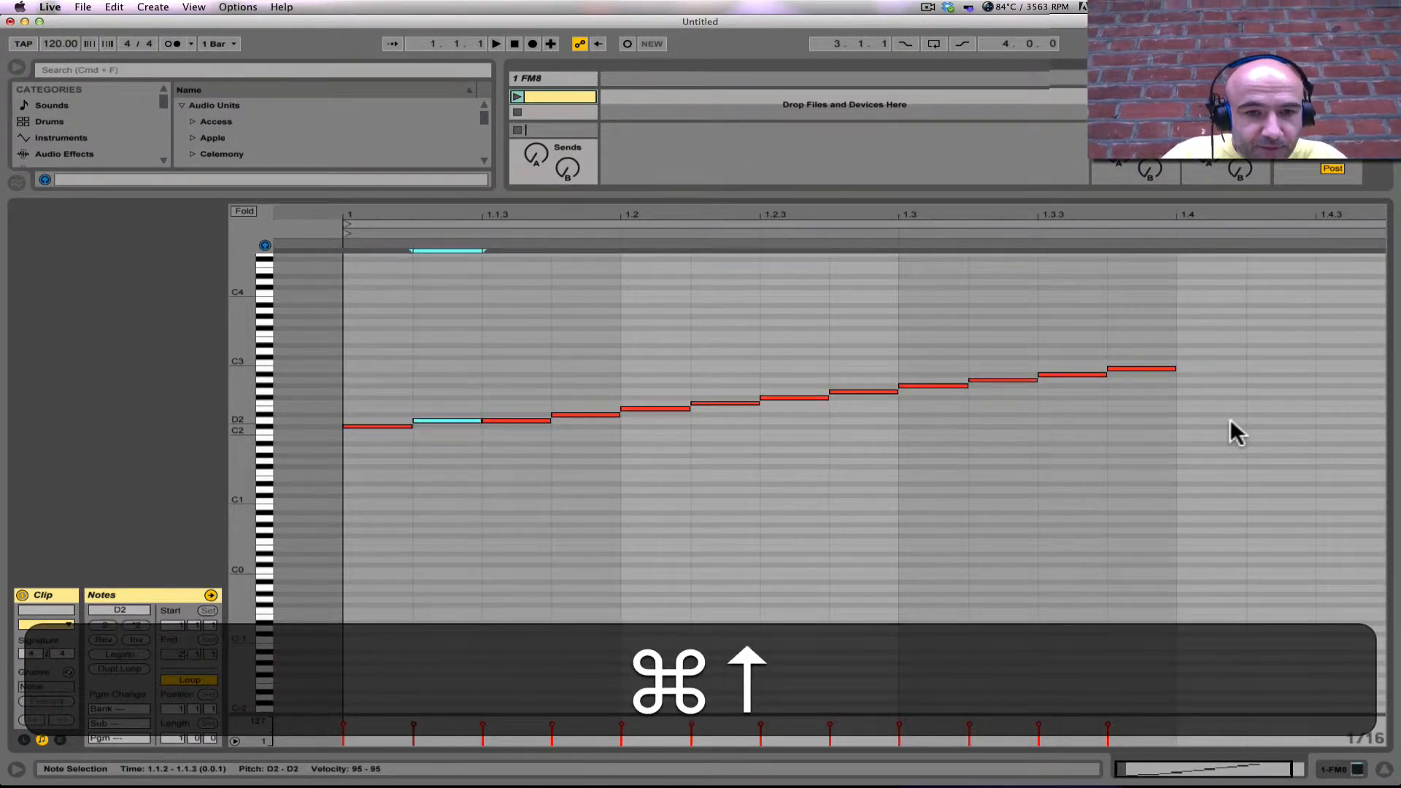
key("Down")
key("Left")
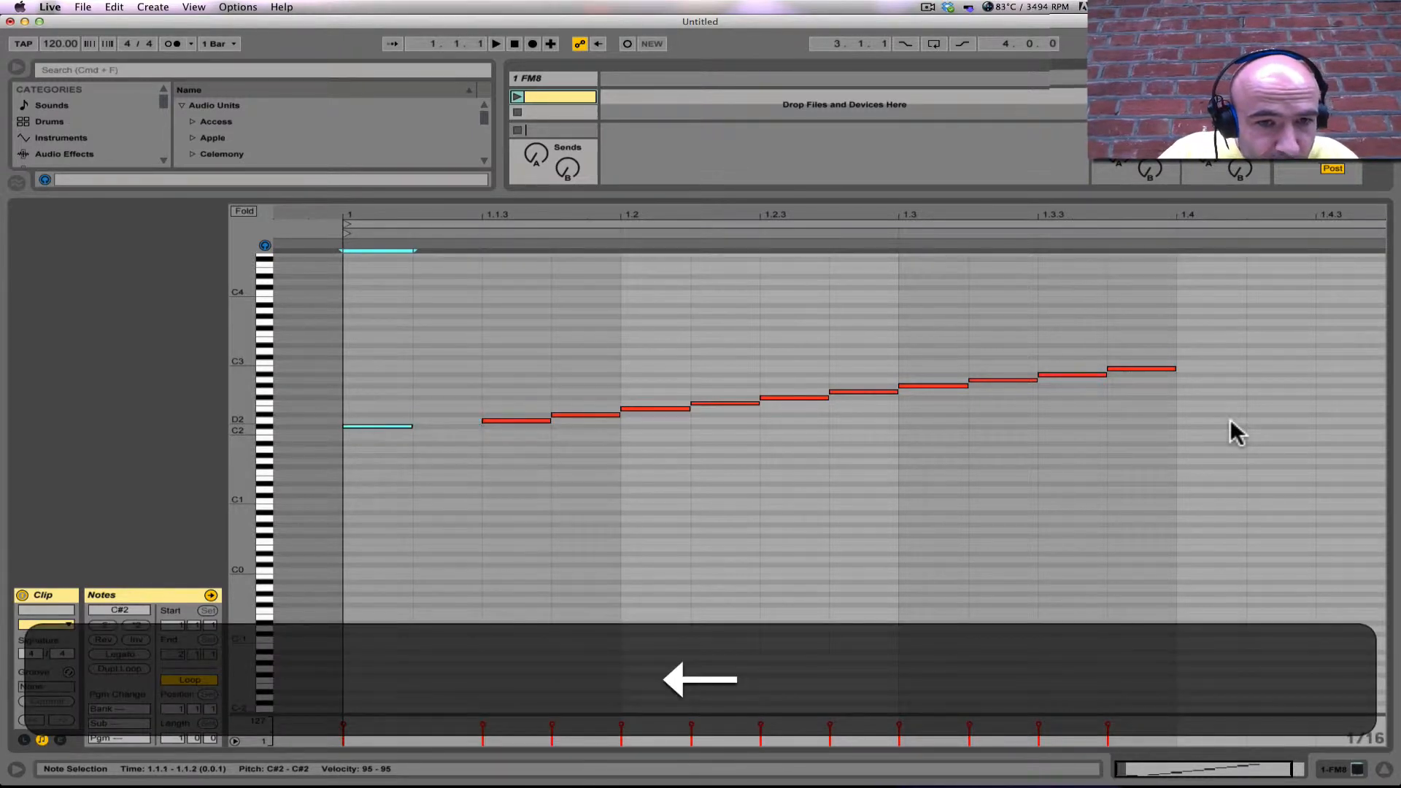
key("Right")
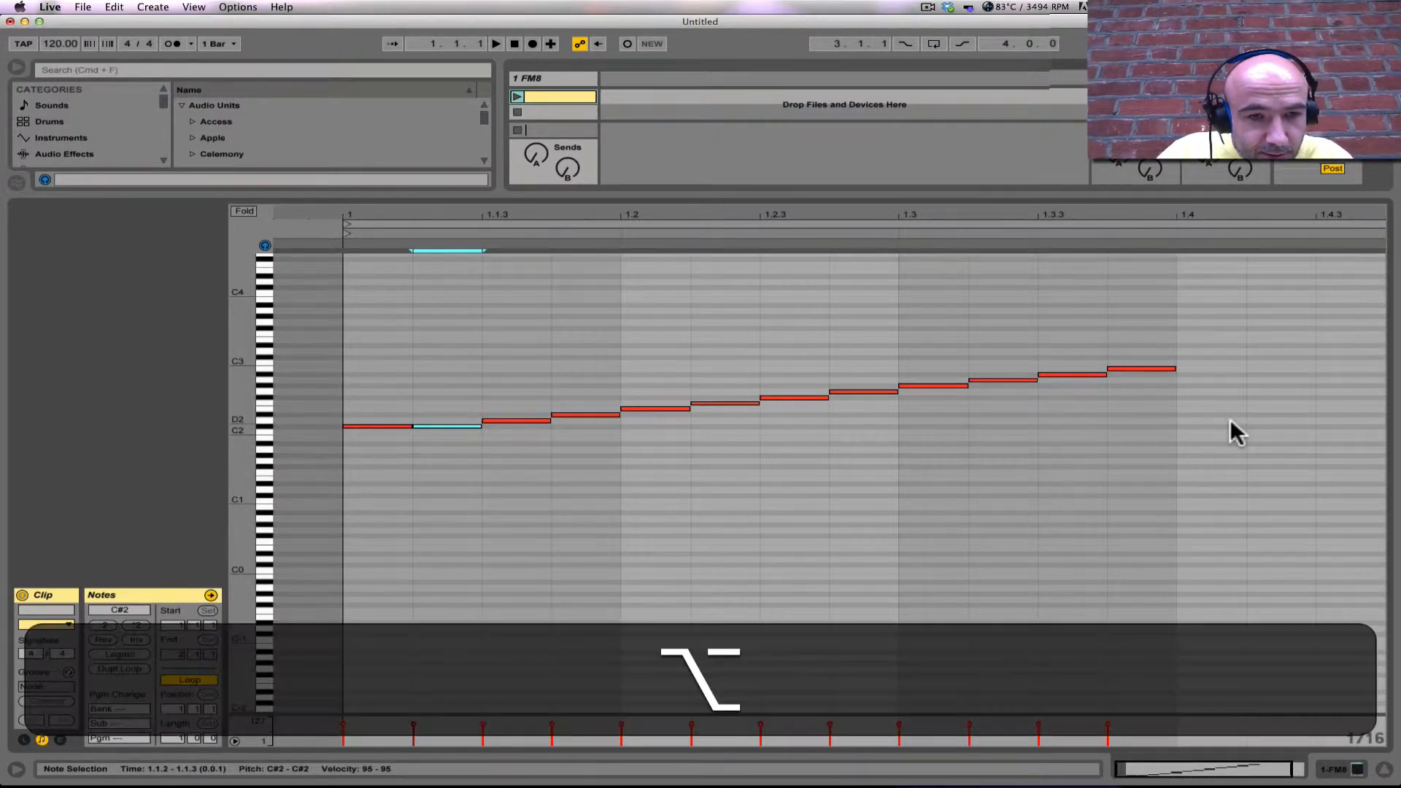
key("alt+Down")
key("Down")
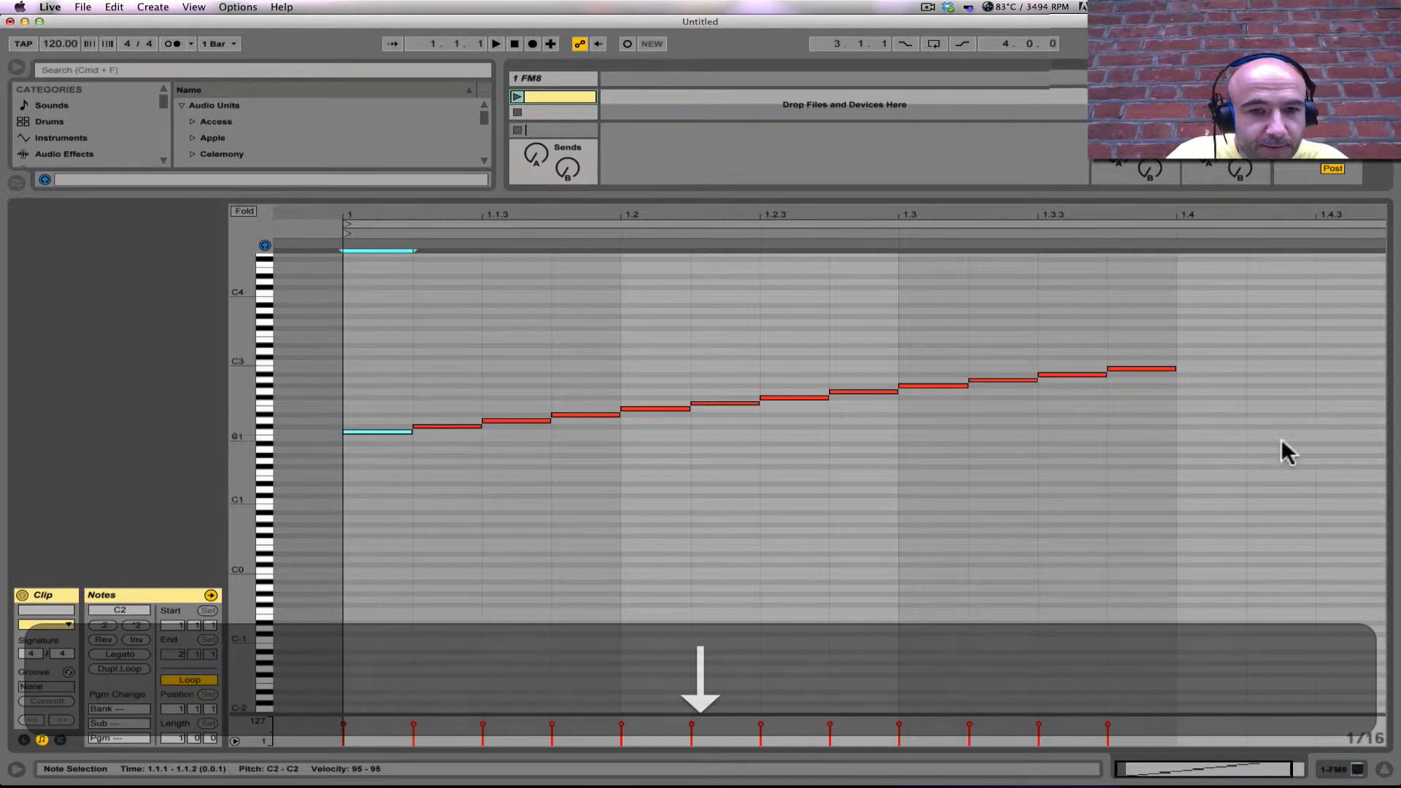
Step: Select all twelve notes from C2 to B2 and play the clip to audition the scale
left_click(554, 358)
left_click_drag(377, 321, 1132, 459)
key("space")
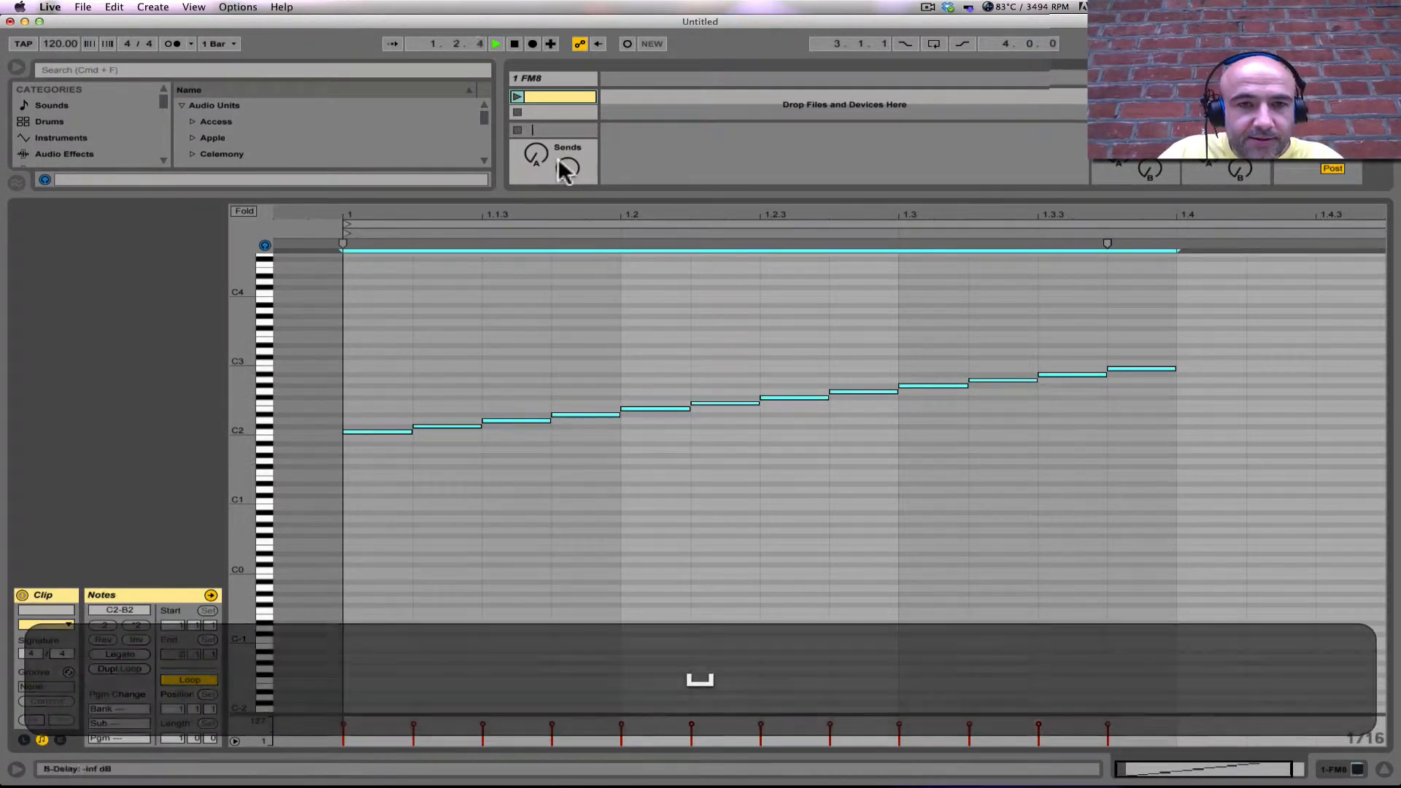
left_click(516, 97)
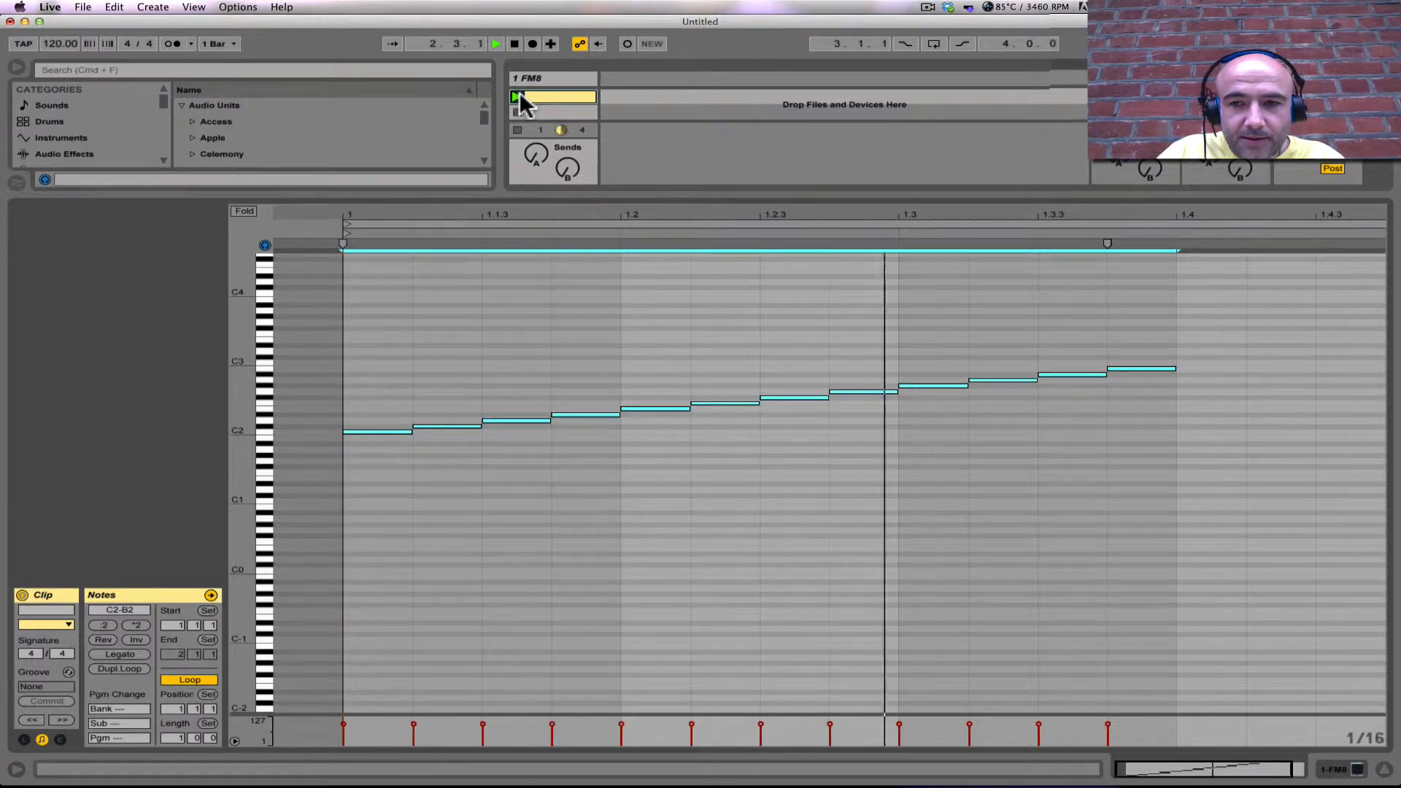
key("space")
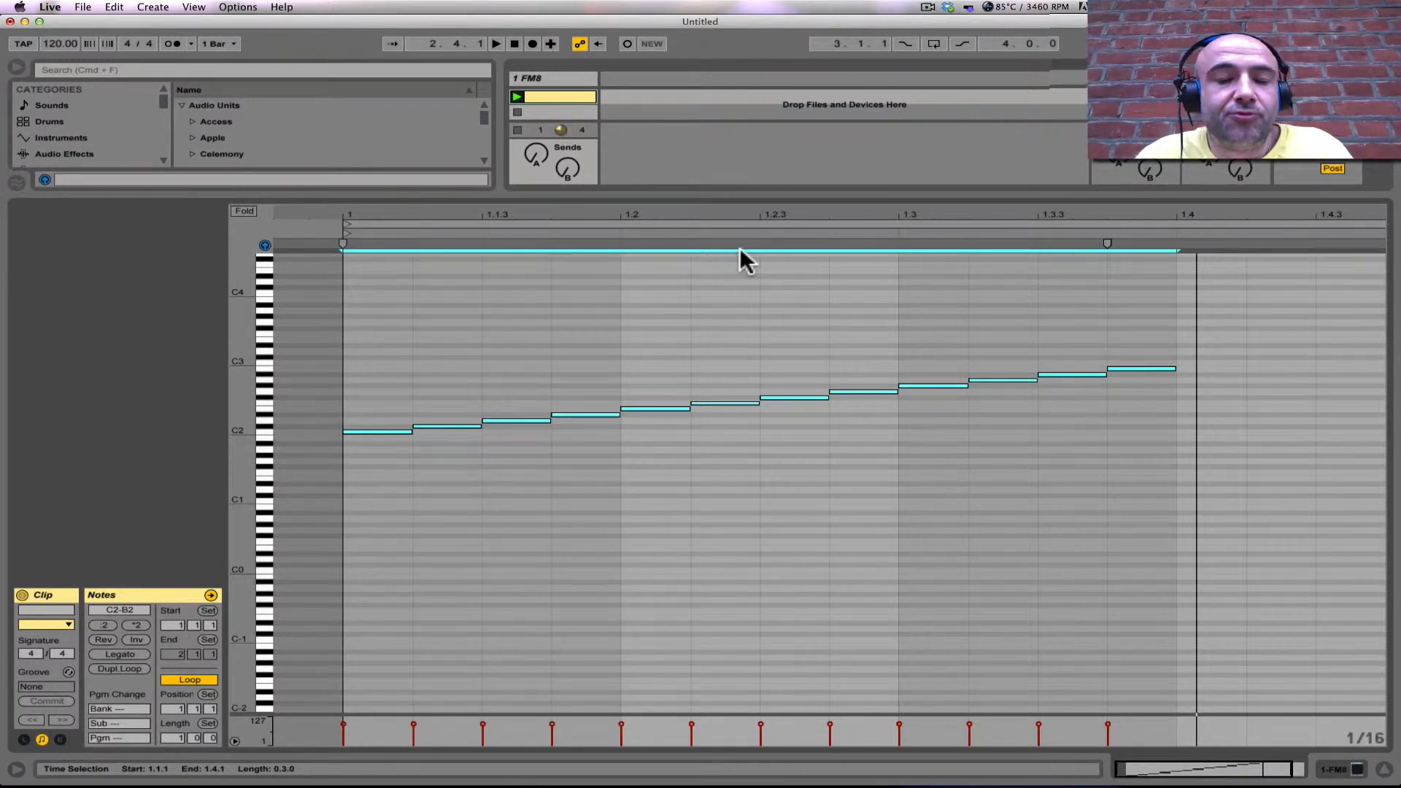
Step: Stretch the selected notes by doubling their timing four times so each lasts one full bar
left_click(135, 624)
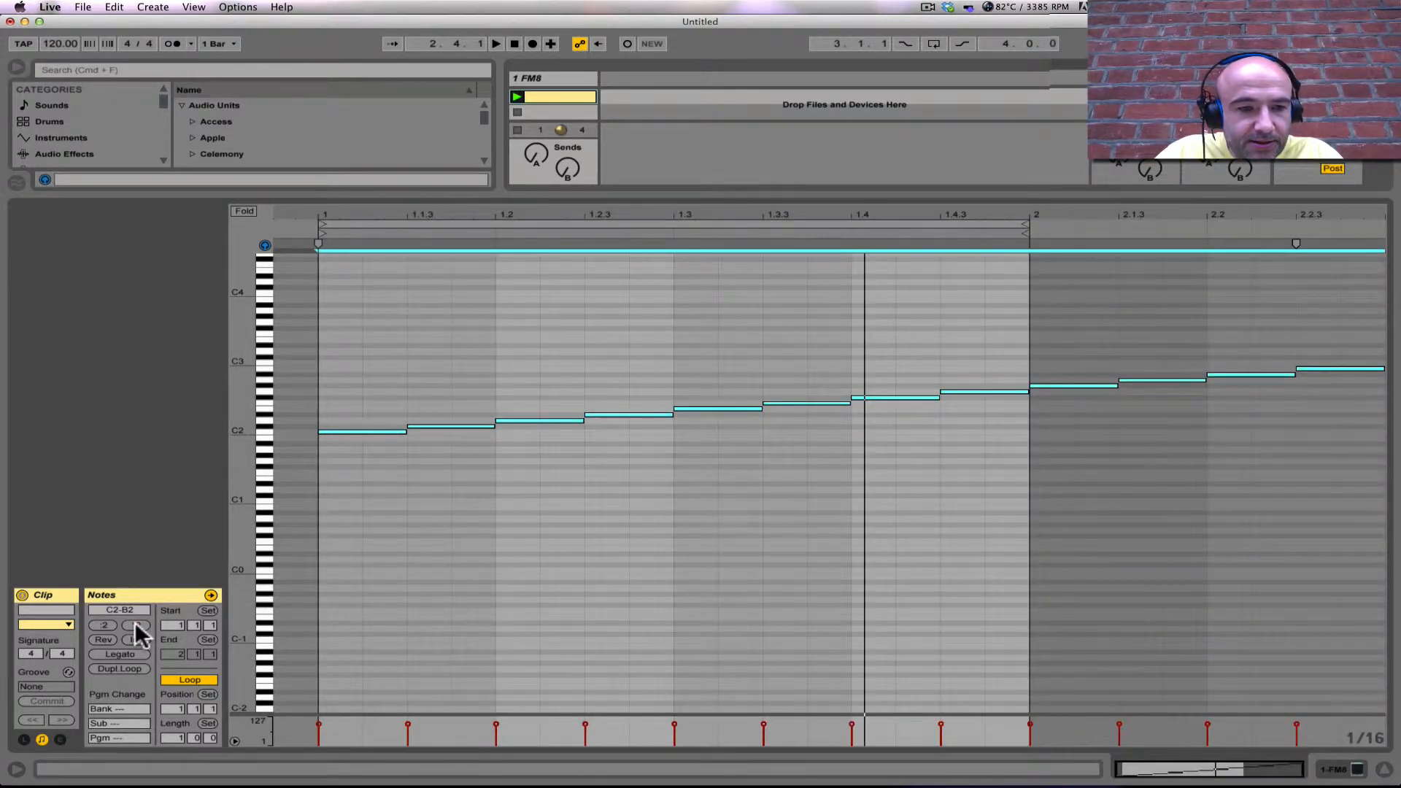
left_click(135, 624)
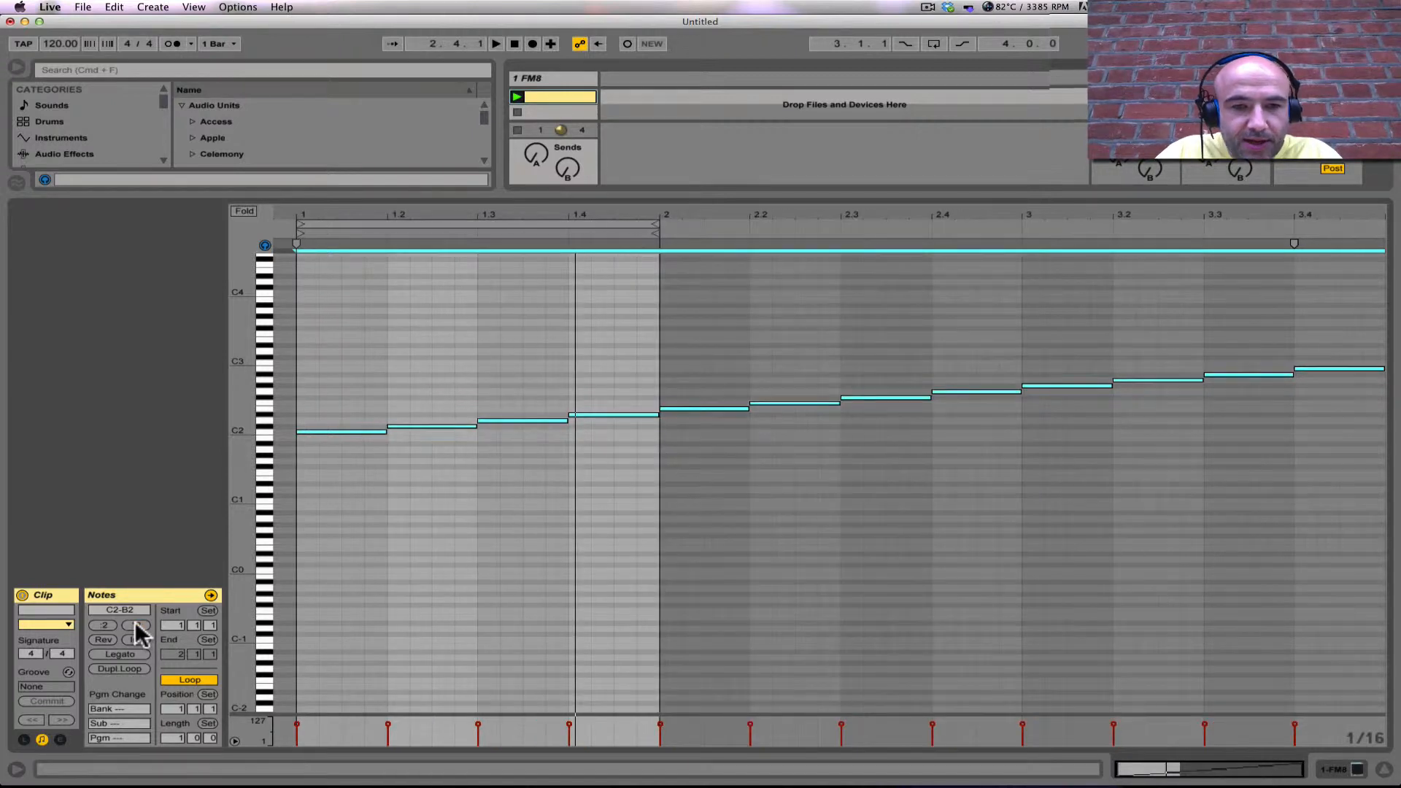
left_click(135, 624)
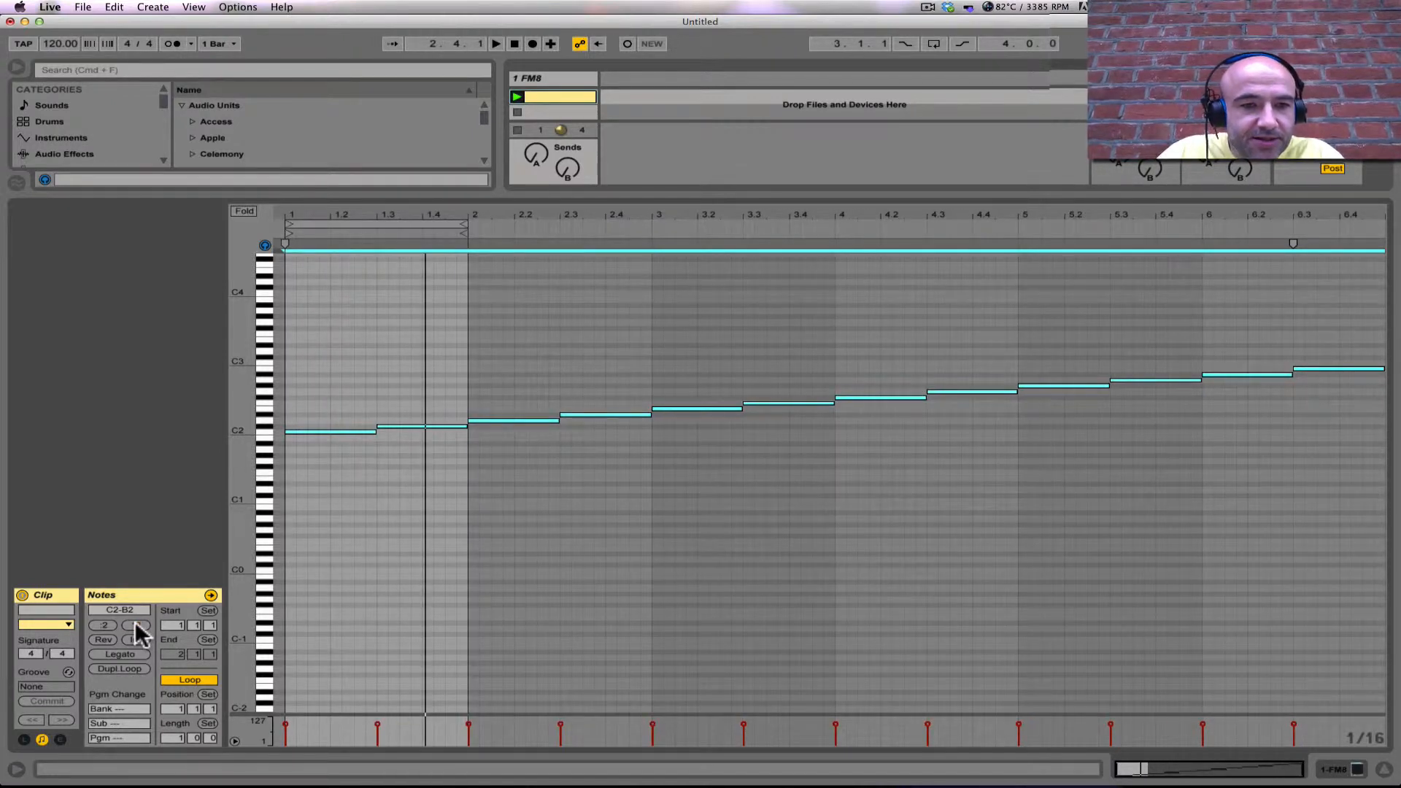
left_click(135, 625)
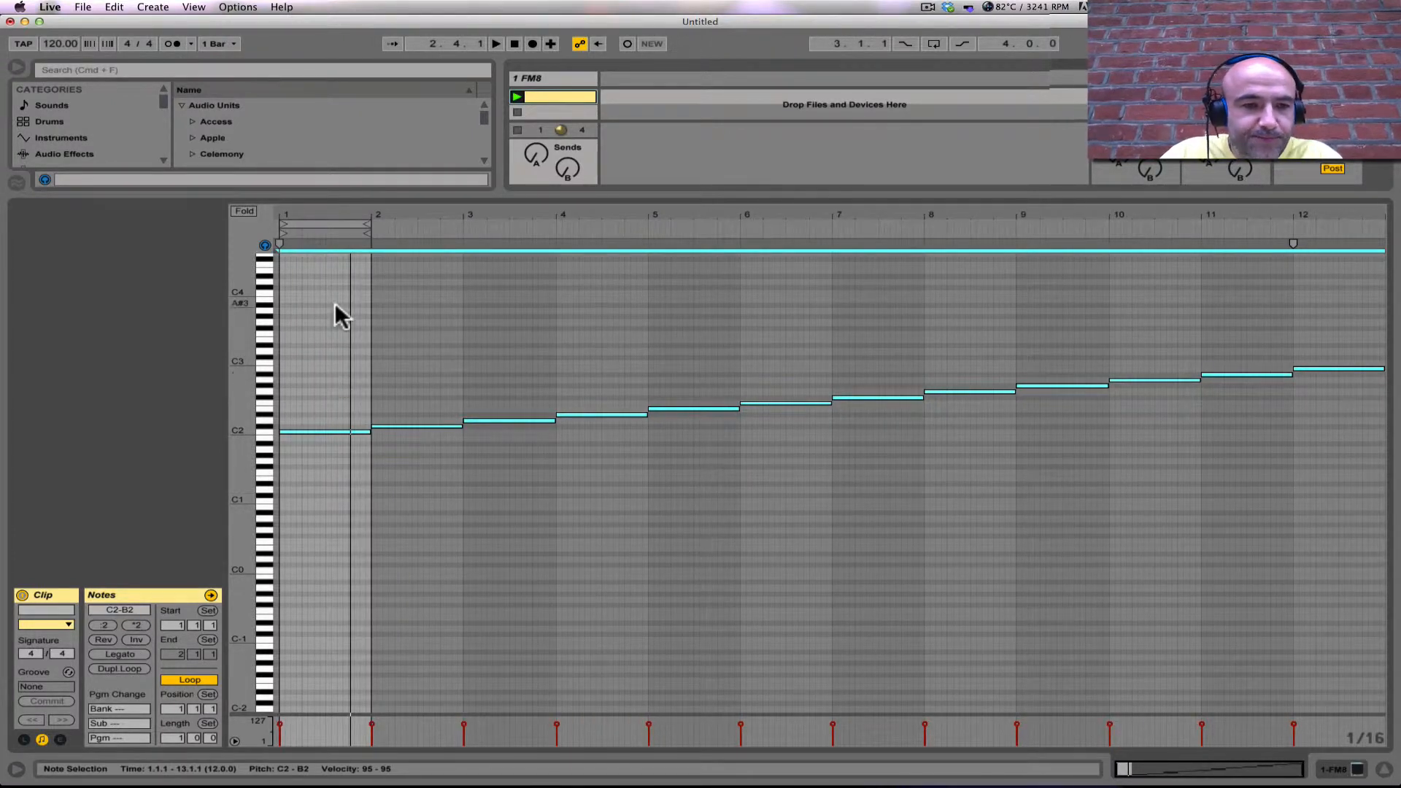
Step: Select all the notes and set the clip loop around them, 12 bars long
left_click(382, 334)
key("super+a")
key("super+l")
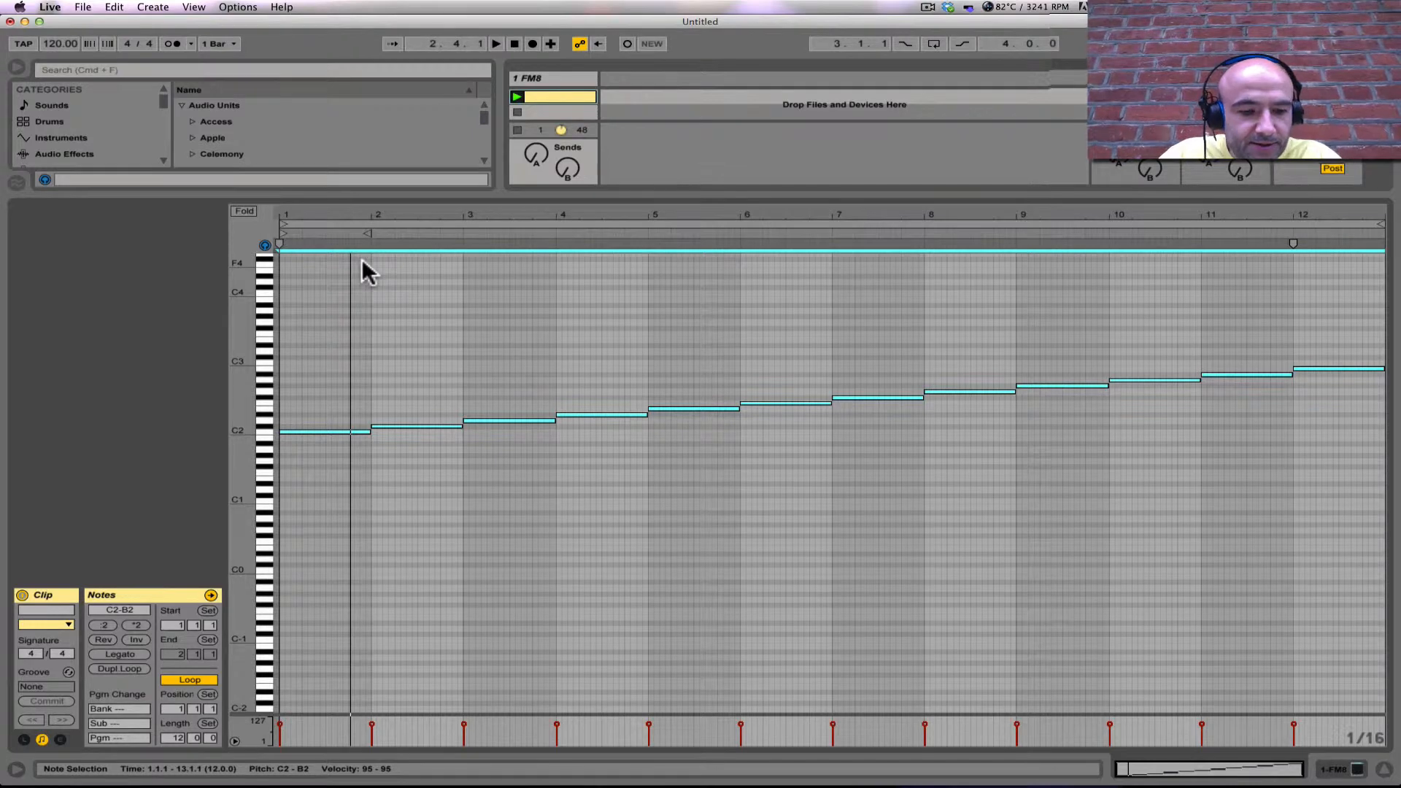
Step: Duplicate the twelve notes to bar 13 one octave up at C3–B3, and duplicate those to bar 25 at C4–B4
key("super+d")
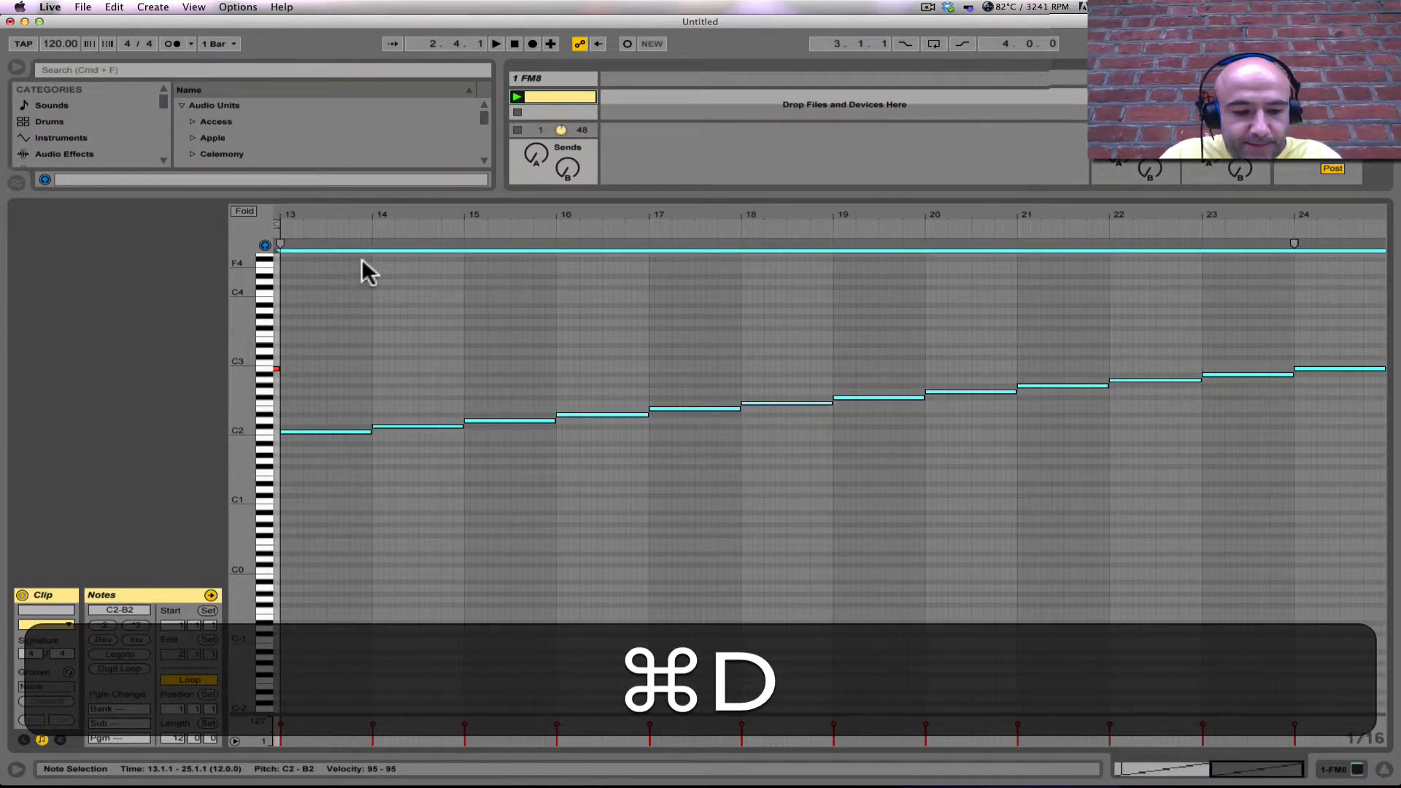
key("shift+Up")
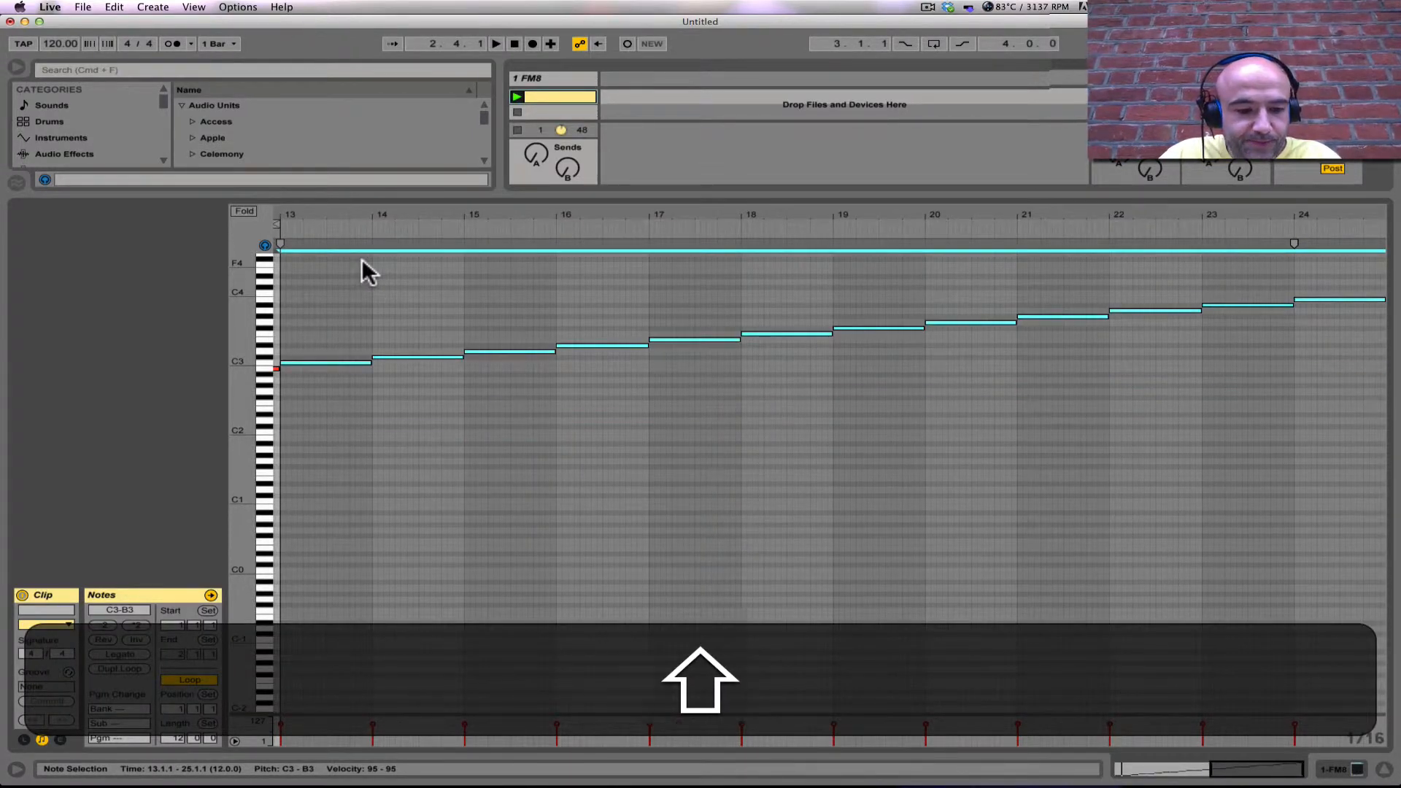
key("super+d")
key("super+shift+Up")
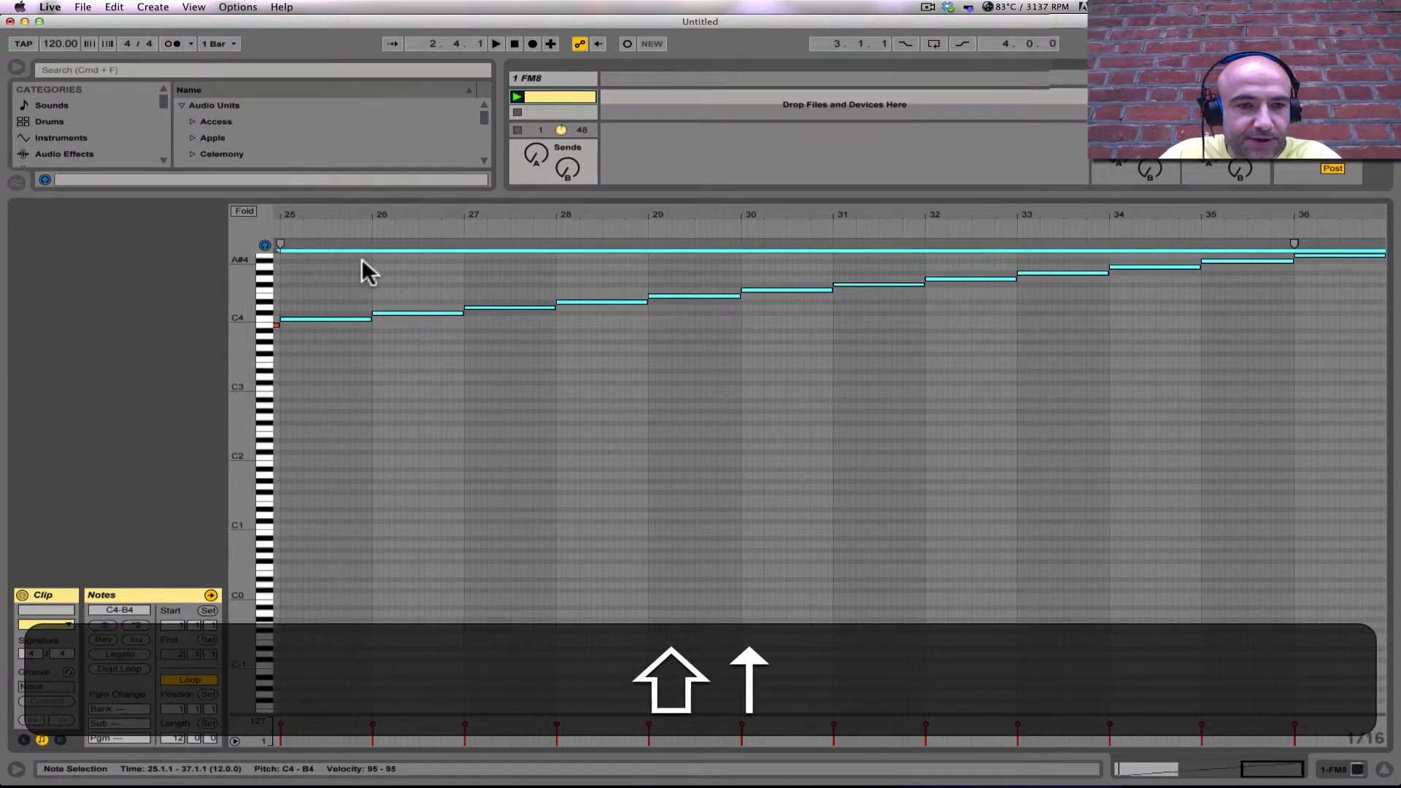
Step: Extend the clip loop around all the notes from C2 to B4, 36 bars long, and audition the clip
left_click_drag(414, 213, 413, 143)
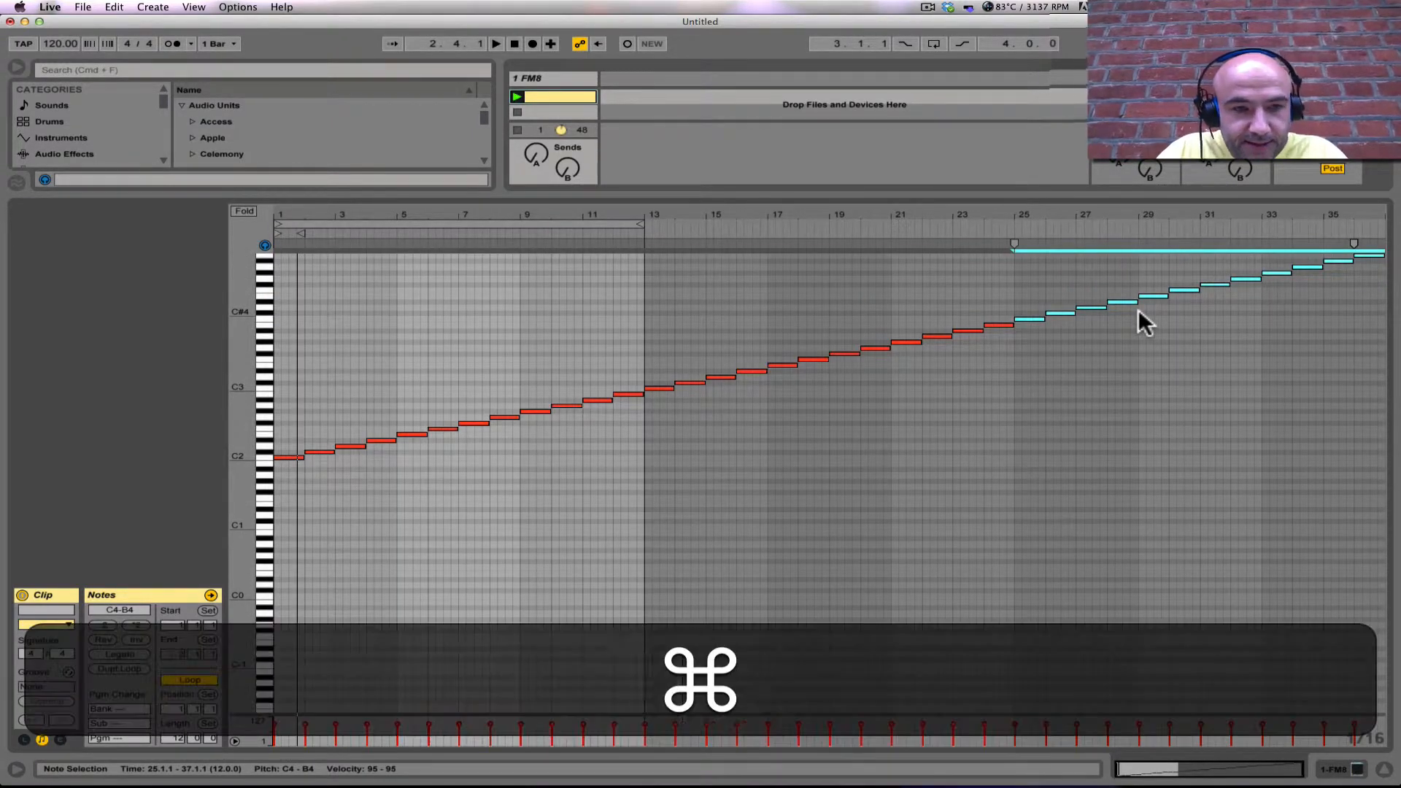
key("super+a")
key("super+l")
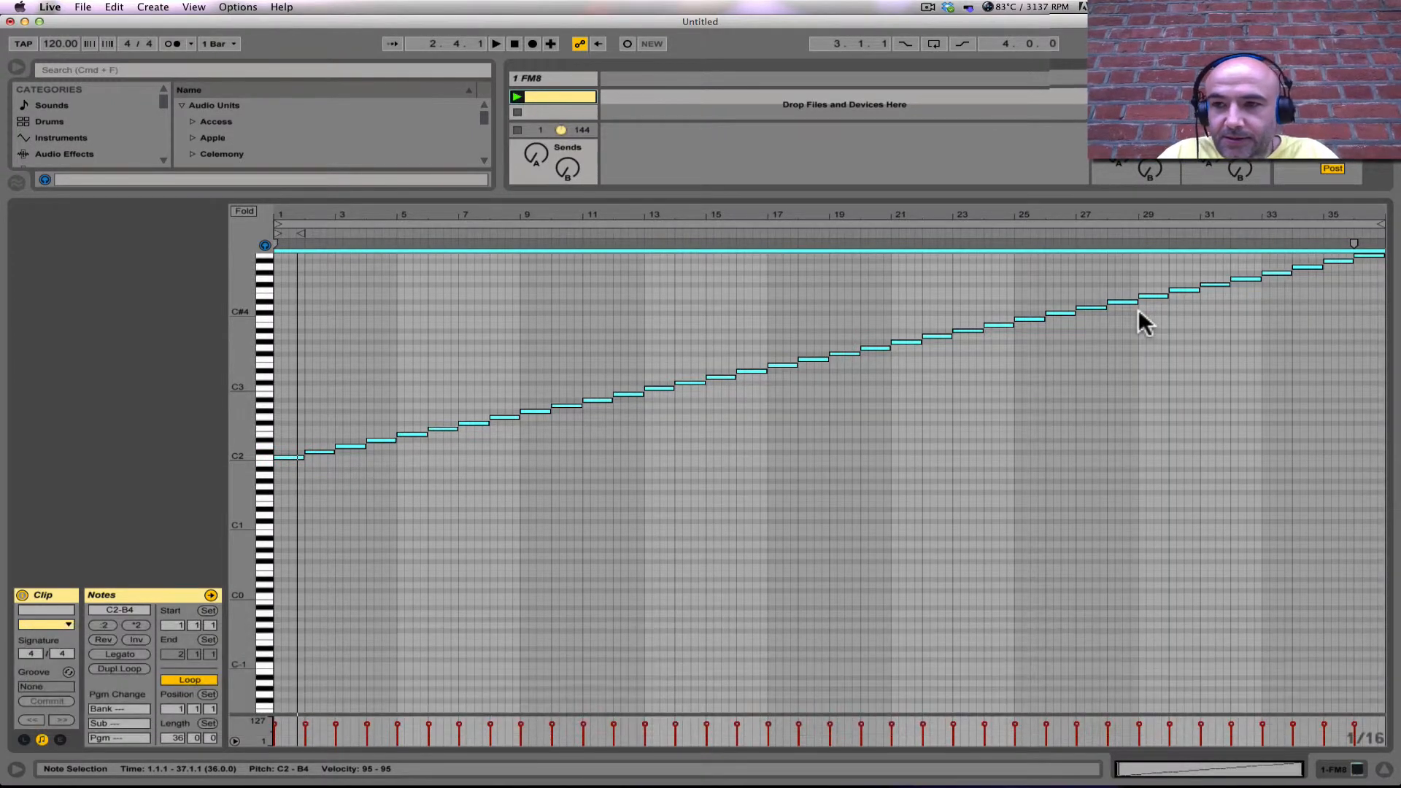
key("space")
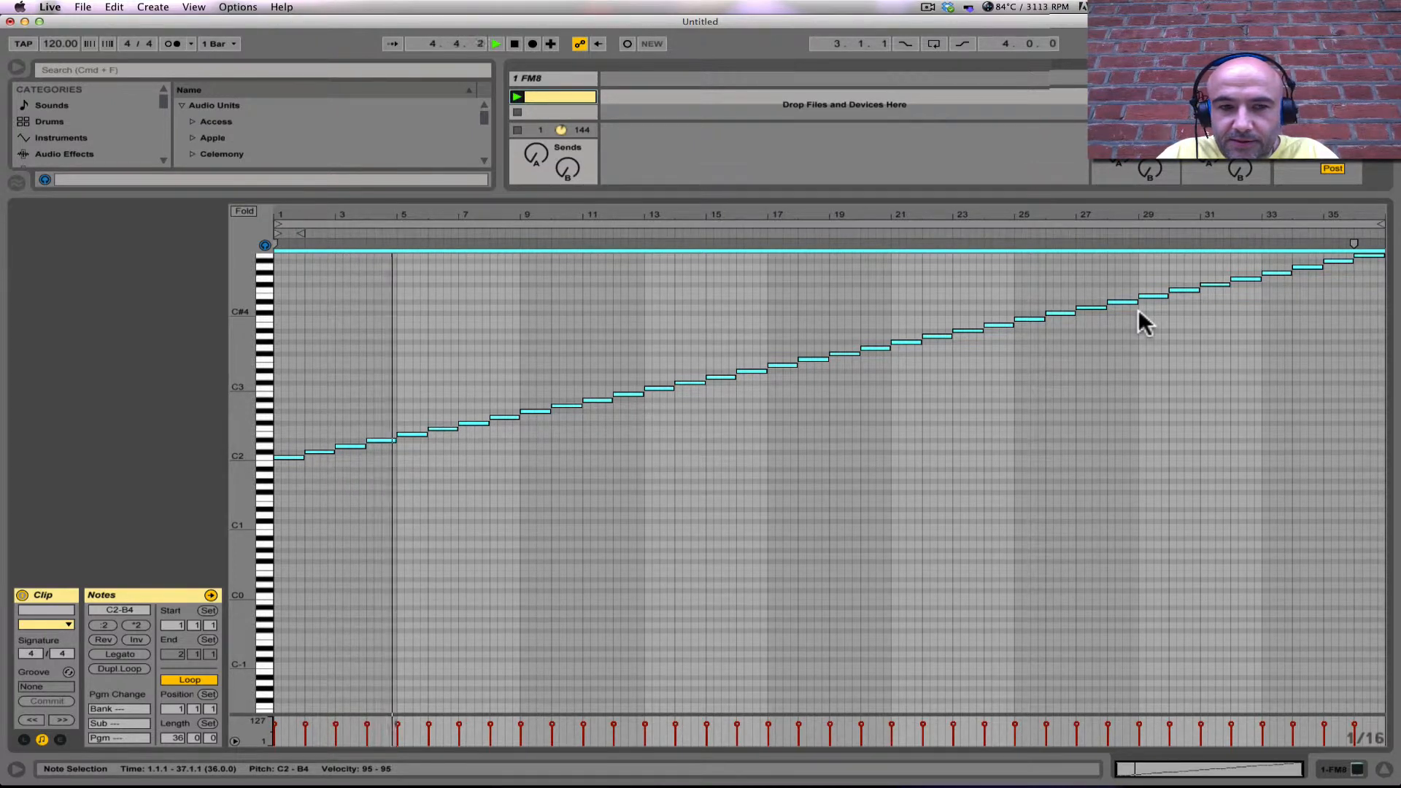
key("space")
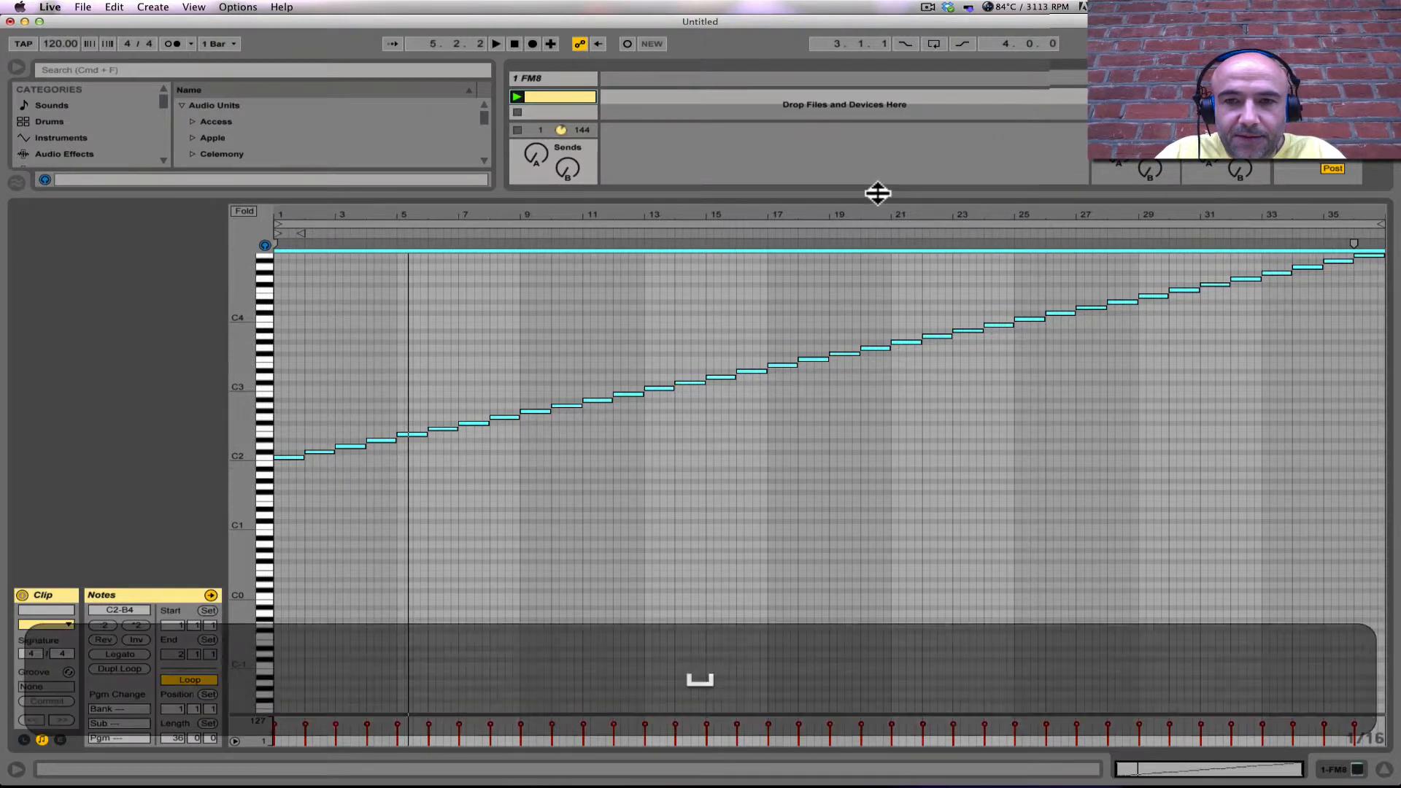
Step: Freeze the FM8 track
left_click_drag(879, 194, 841, 575)
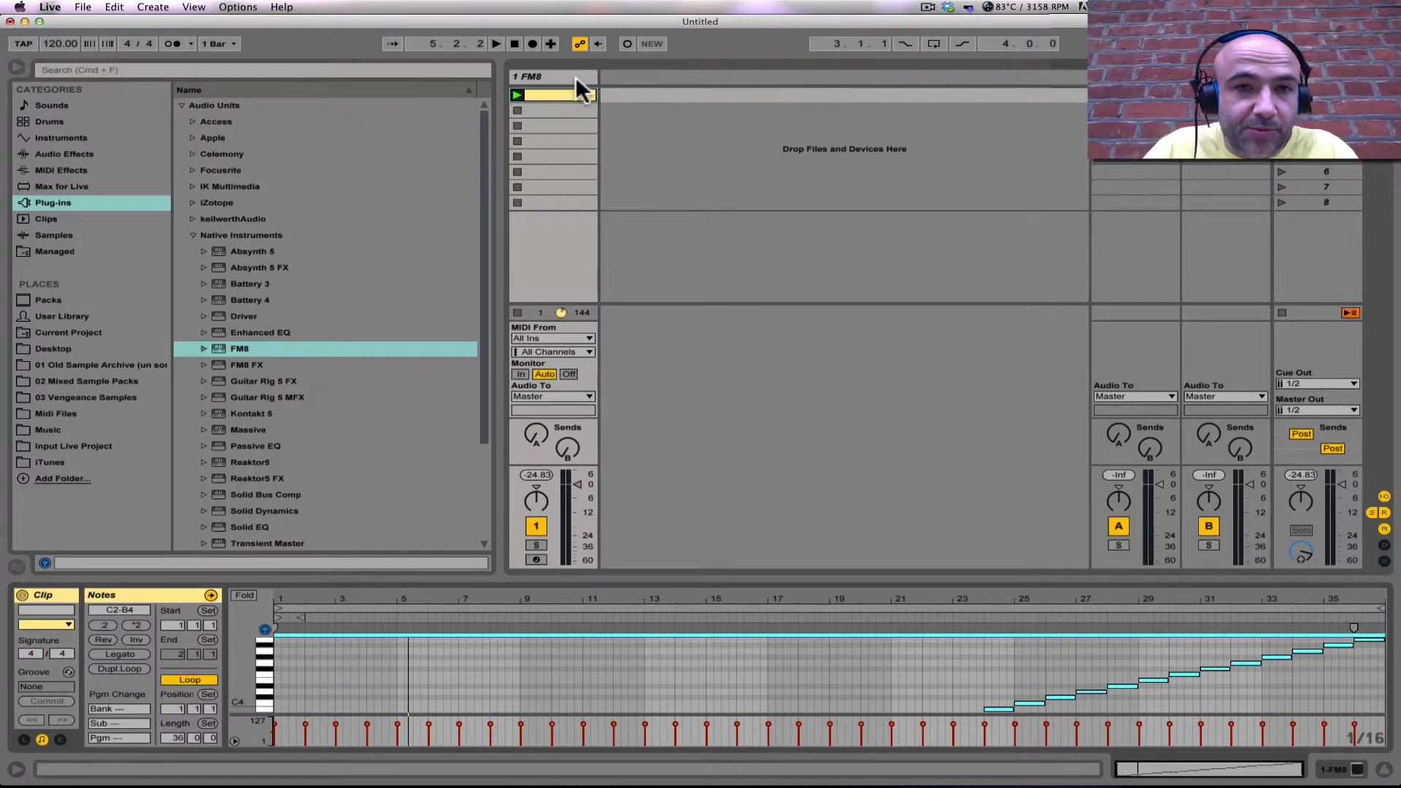
left_click(553, 76)
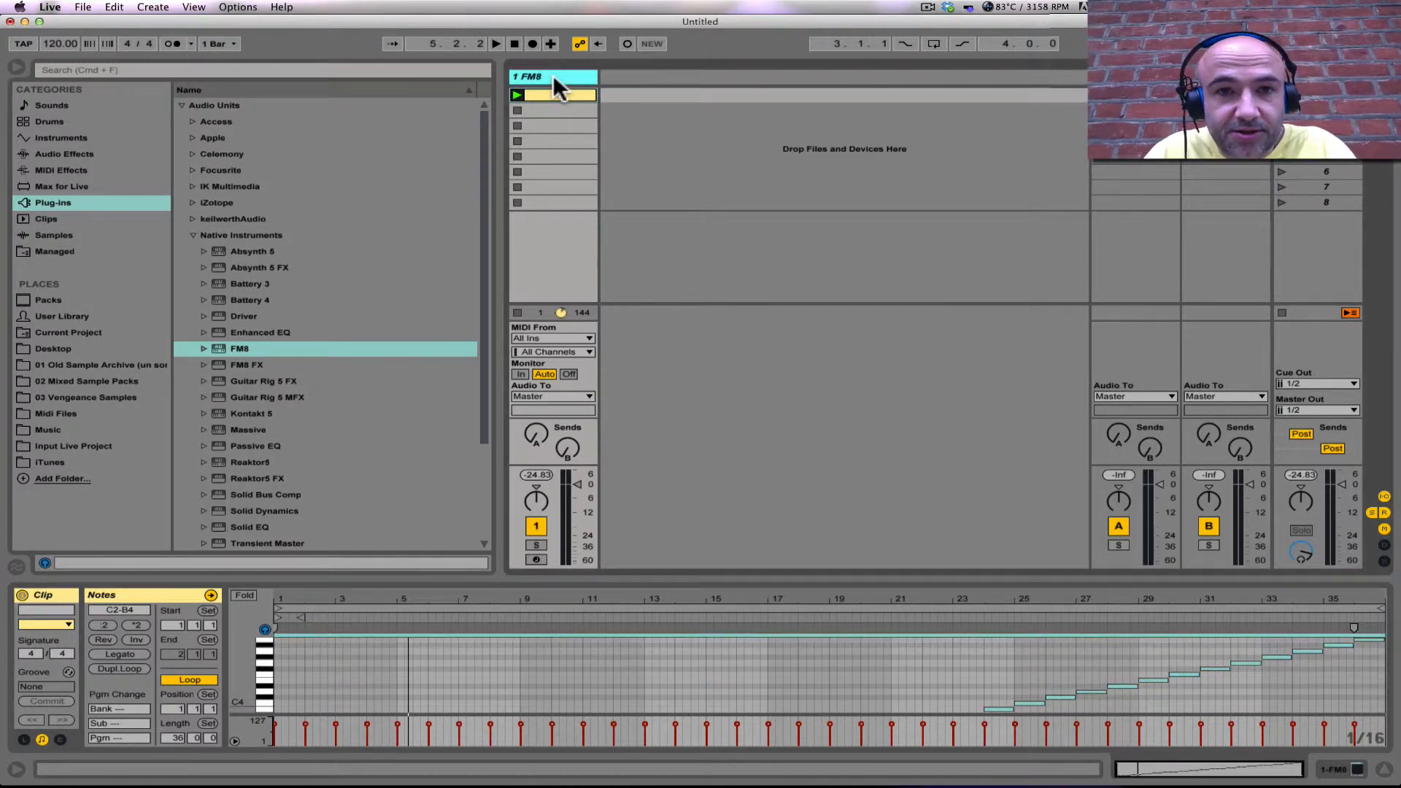
right_click(553, 76)
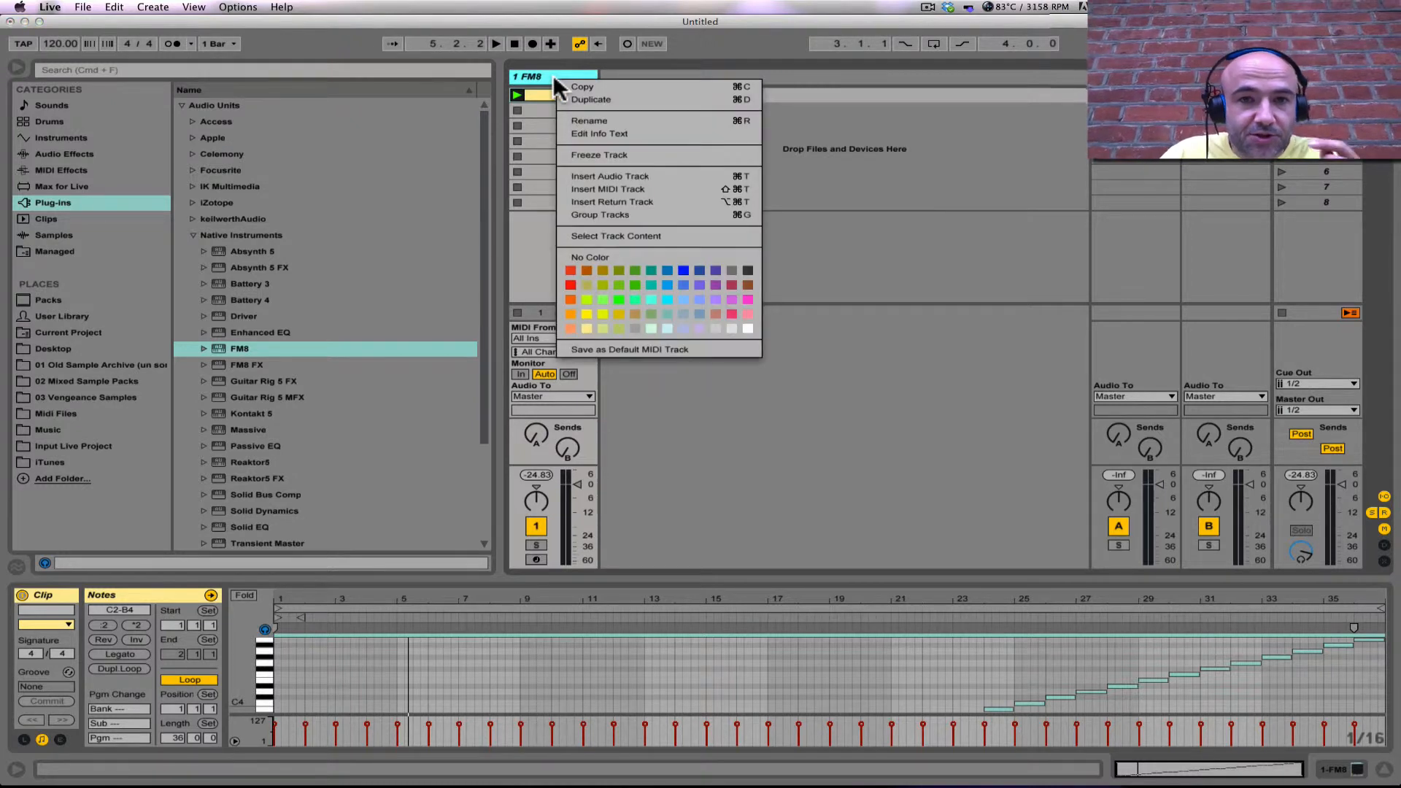
left_click(589, 152)
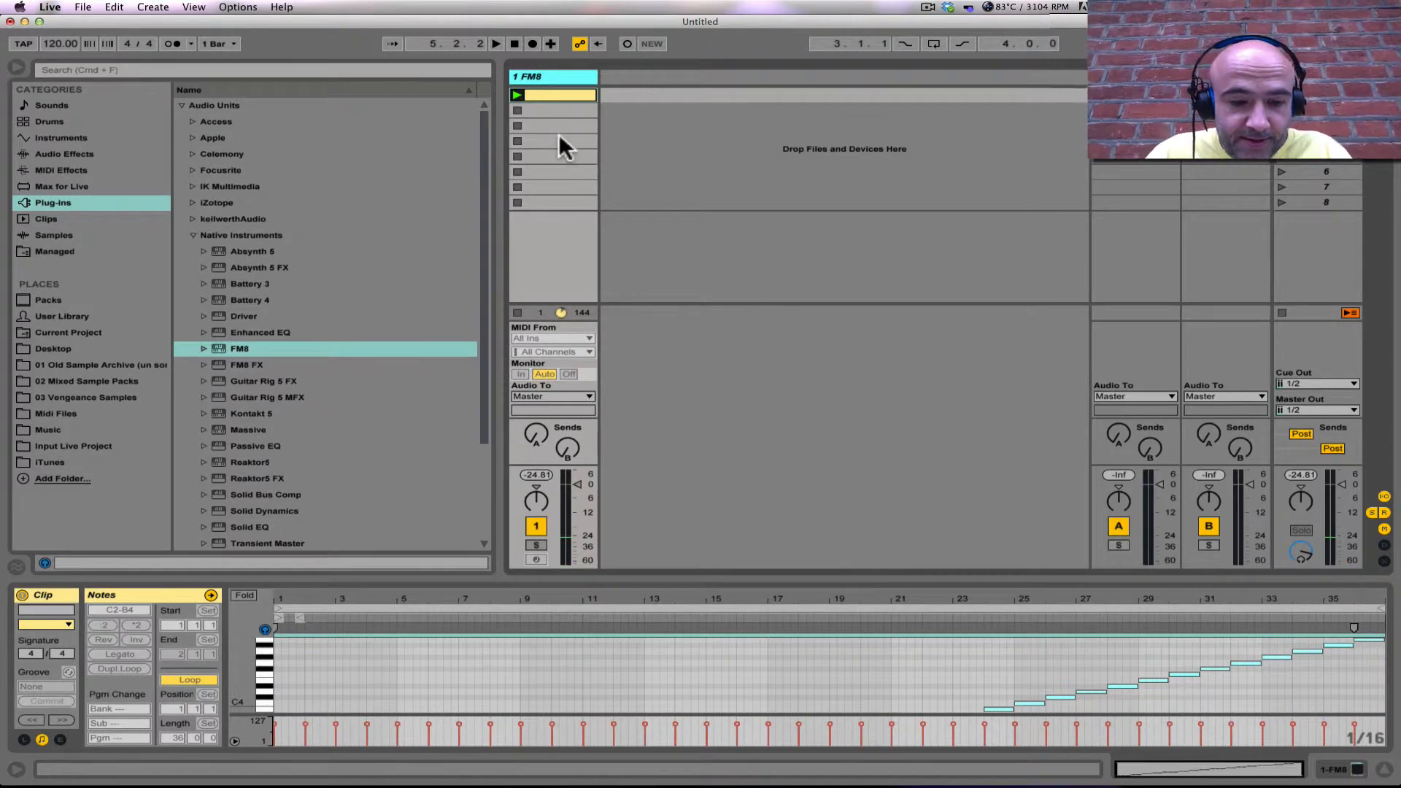
Step: Insert an audio track and copy the frozen FM8 clip into its first clip slot
key("super+t")
left_click(548, 95)
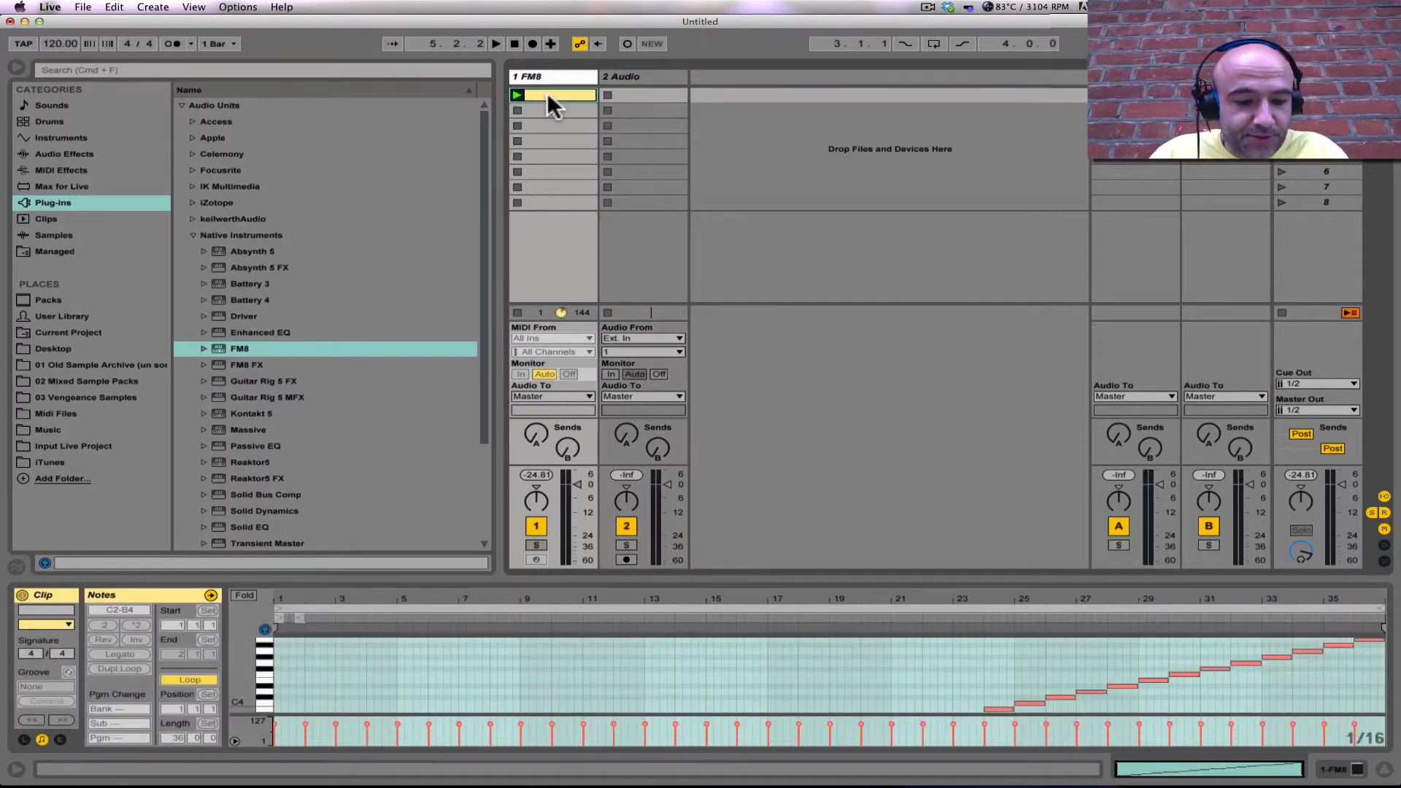
left_click_drag(549, 96, 662, 100)
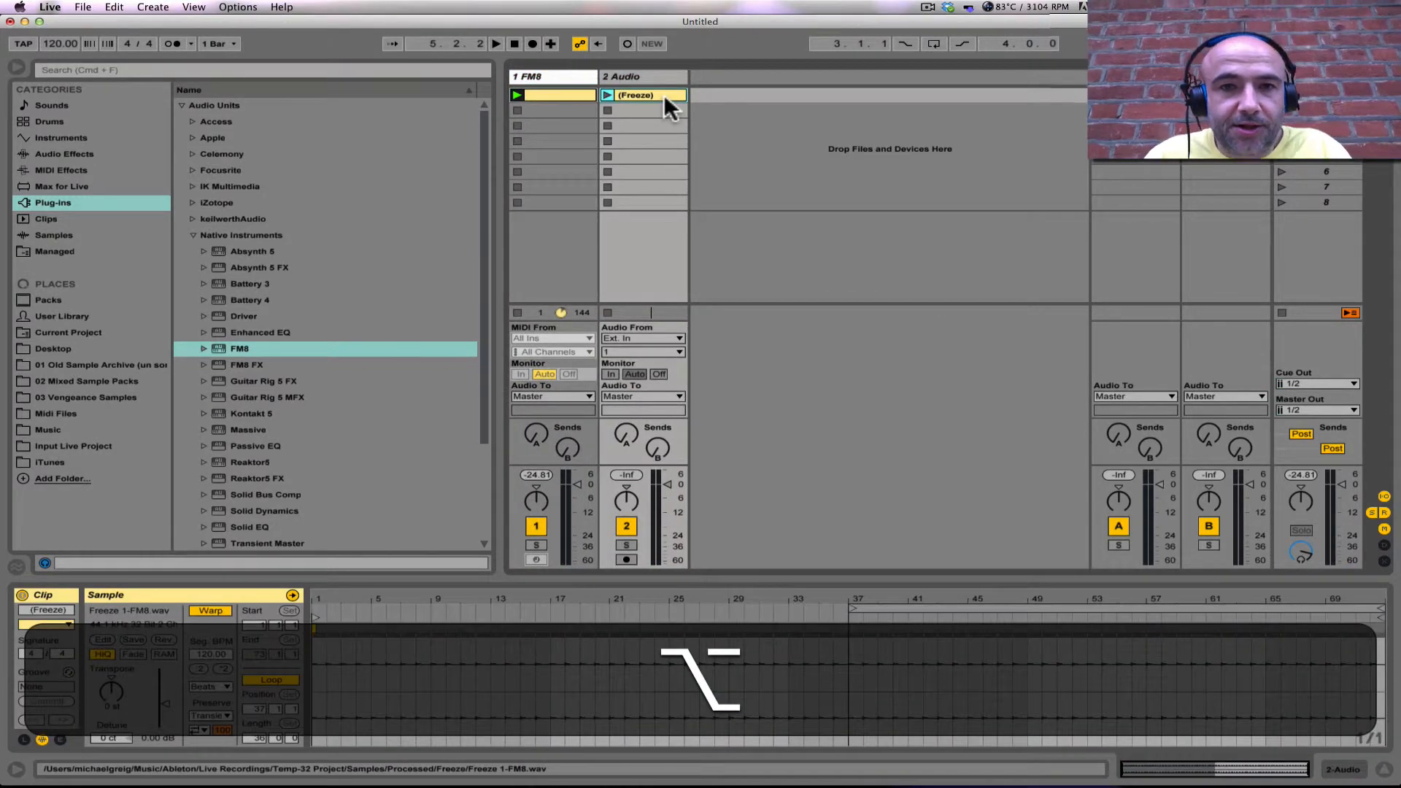
Step: Rename the copied audio clip to Solid Bass
key("super+r")
type("S")
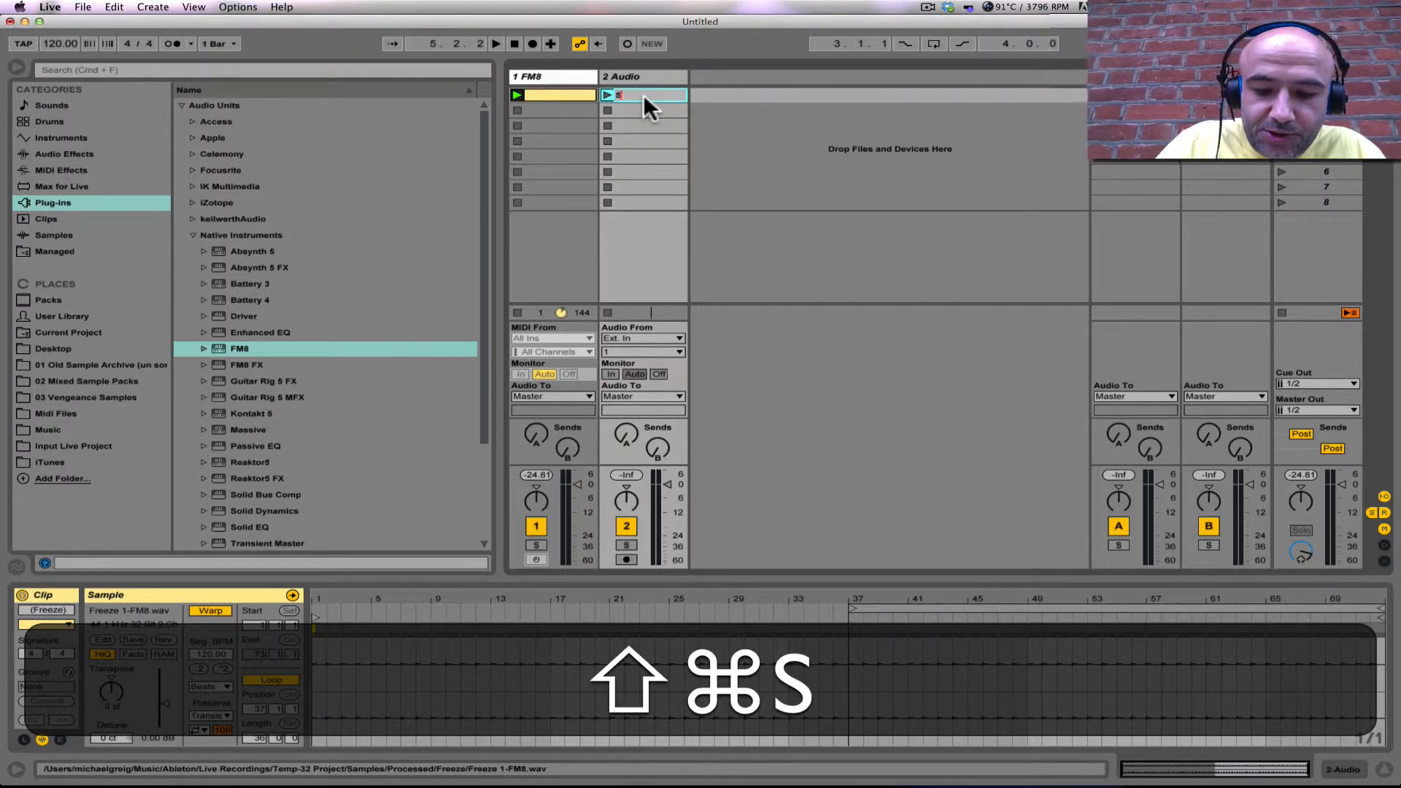
type("olid Bass")
key("Return")
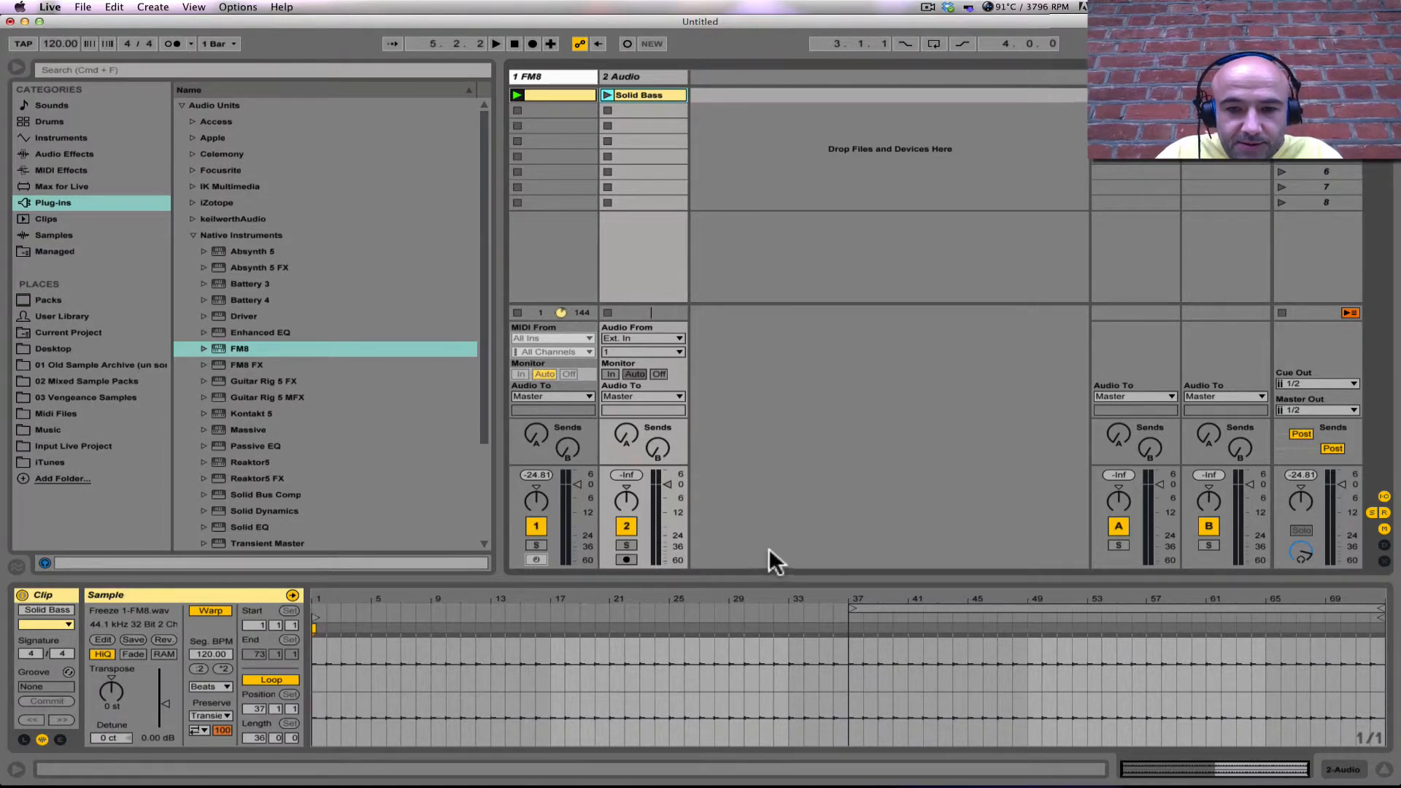
Step: Set the Solid Bass clip's loop to its first 36 bars, from 1.1.1 to 37.1.1
left_click_drag(771, 577, 812, 281)
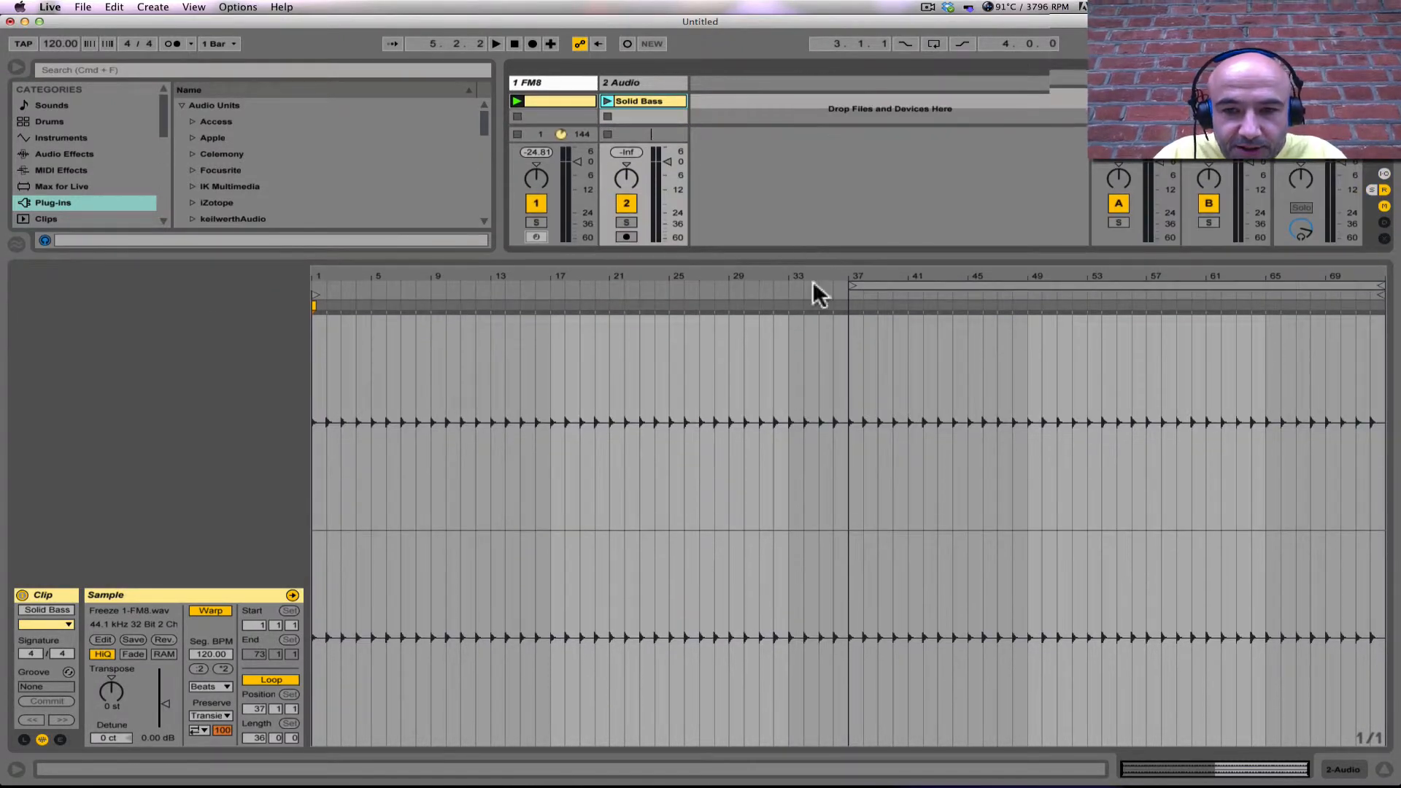
left_click(840, 484)
left_click_drag(837, 481, 315, 436)
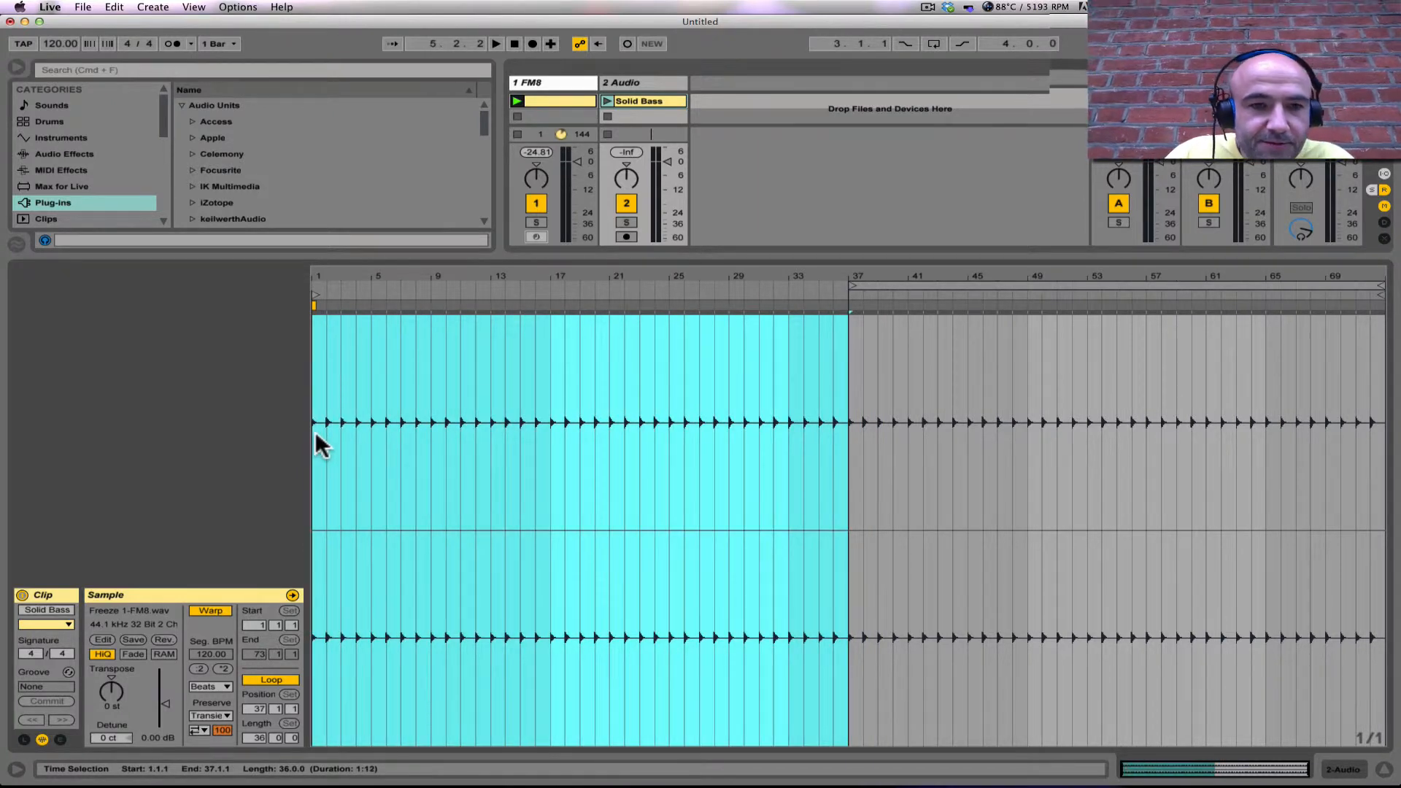
key("super+l")
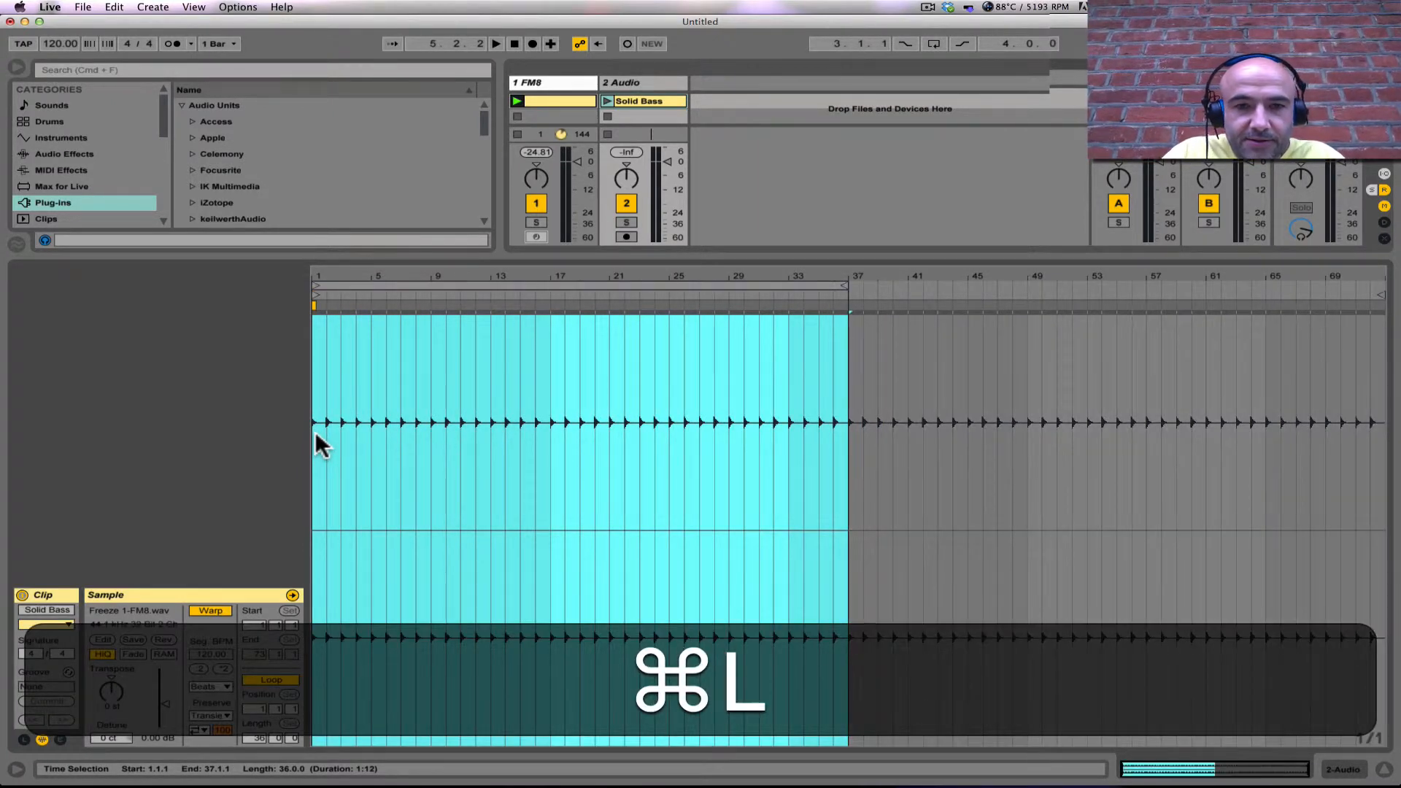
Step: Select the audio clip's loop region and briefly play the set to listen to the result
left_click(574, 284)
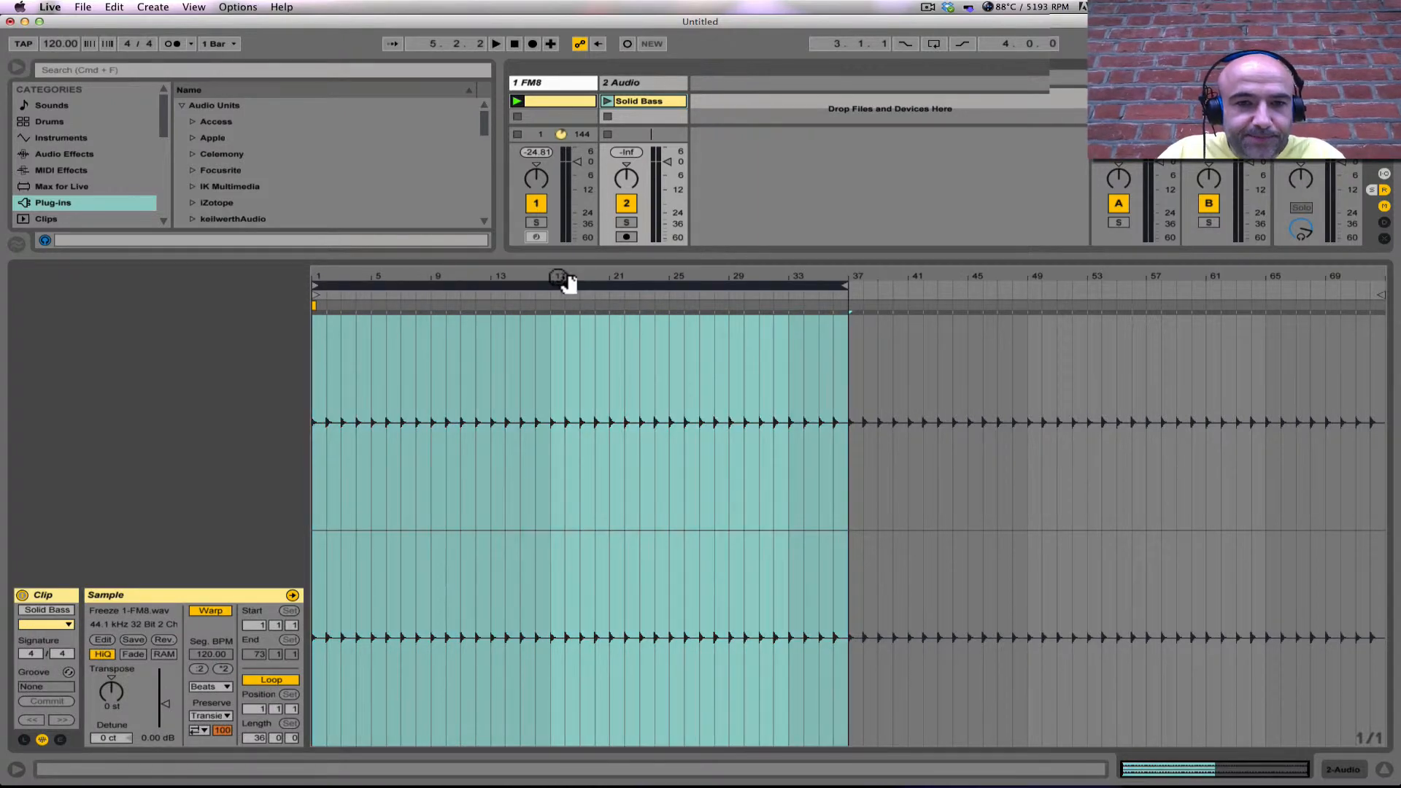
left_click_drag(559, 279, 487, 279)
key("space")
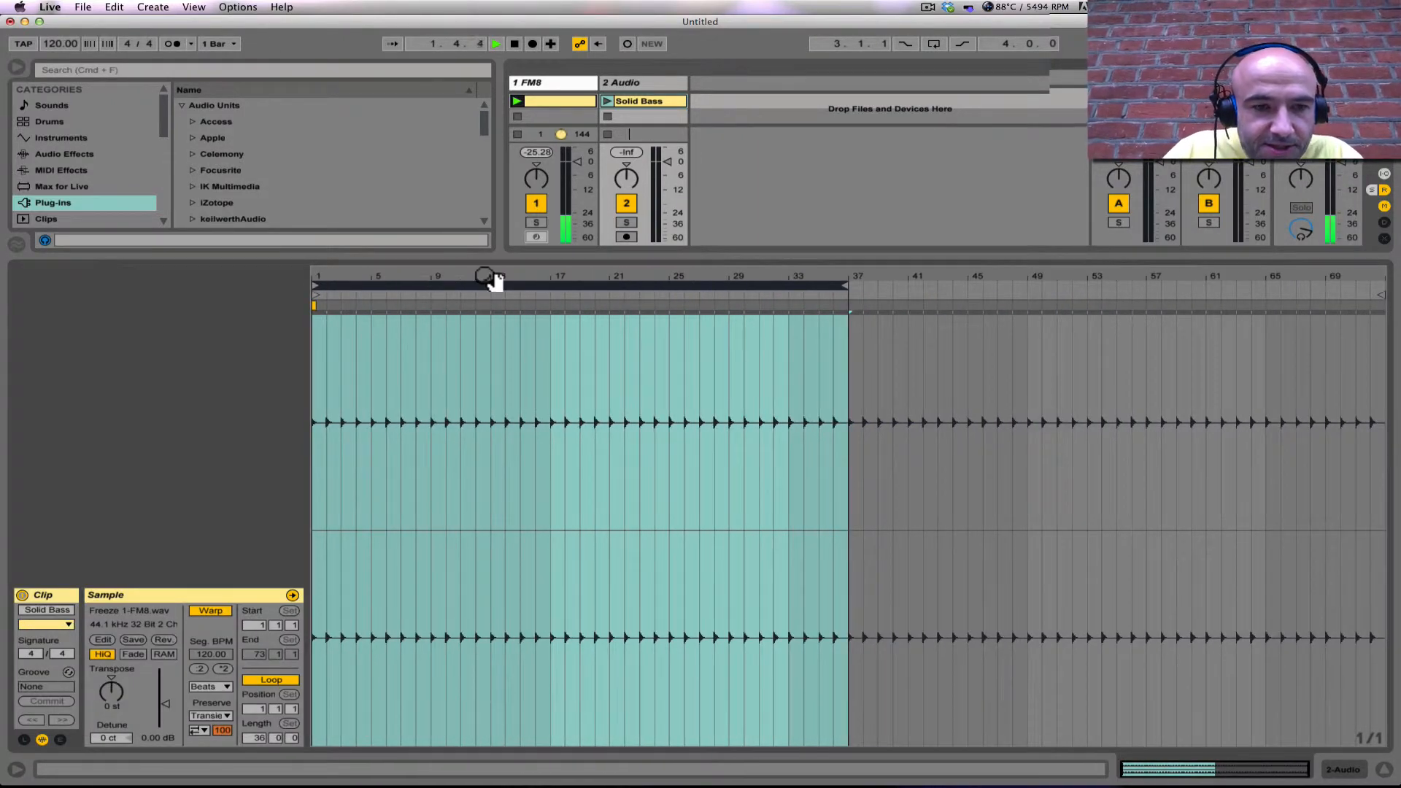
key("space")
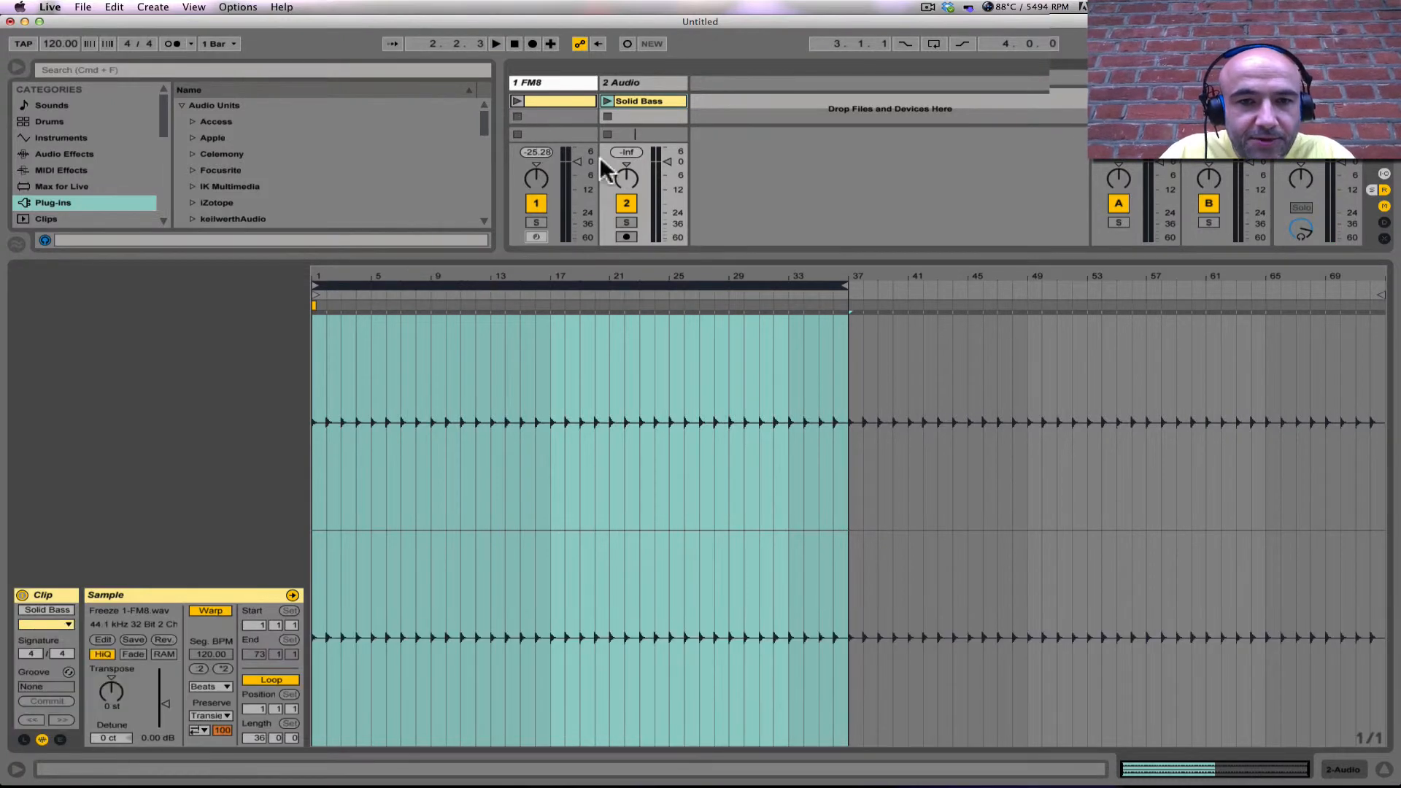
Step: Slice the Solid Bass audio clip to a new MIDI track, one slice per transient, using the Slice to single Sampler preset
left_click_drag(671, 250, 679, 560)
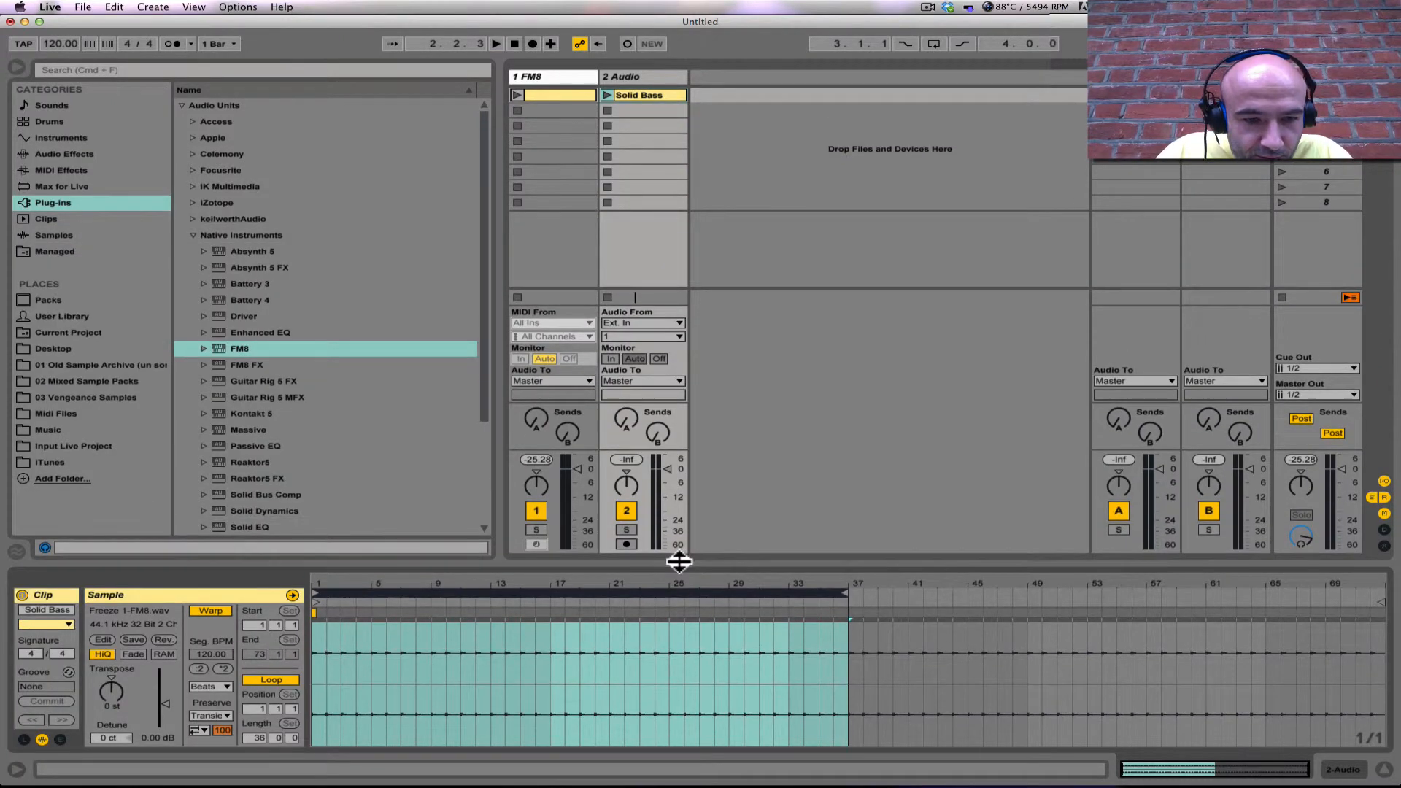
left_click(634, 95)
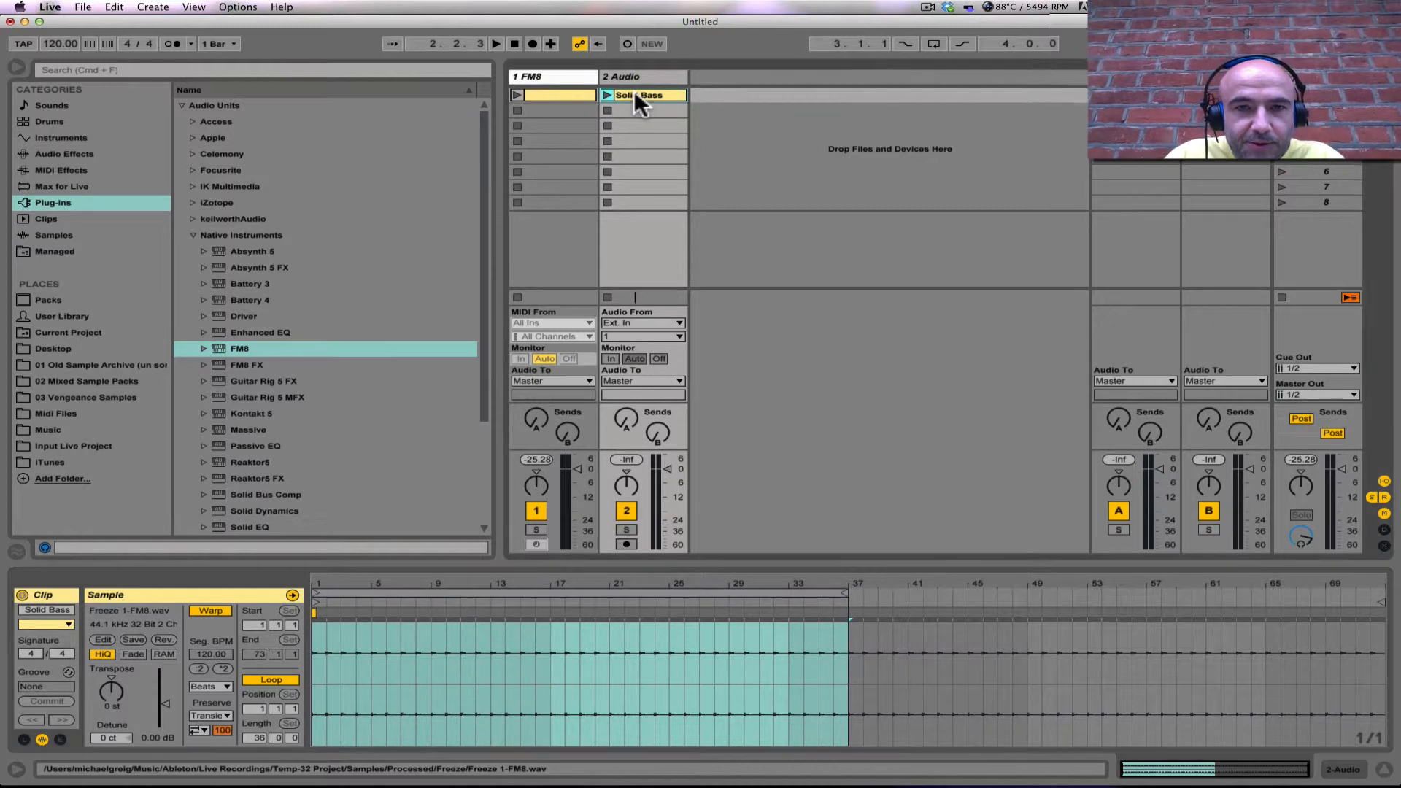
right_click(634, 95)
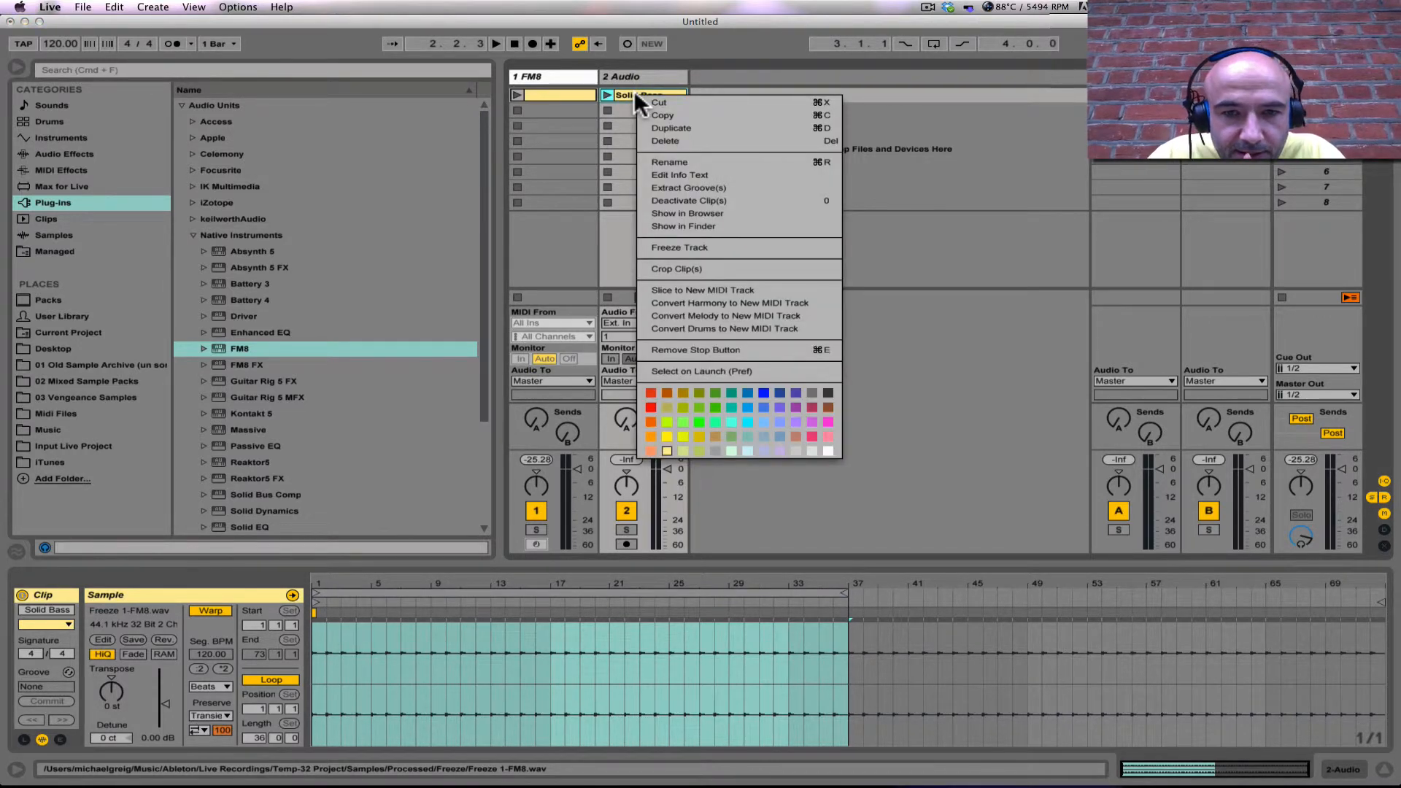
left_click(715, 291)
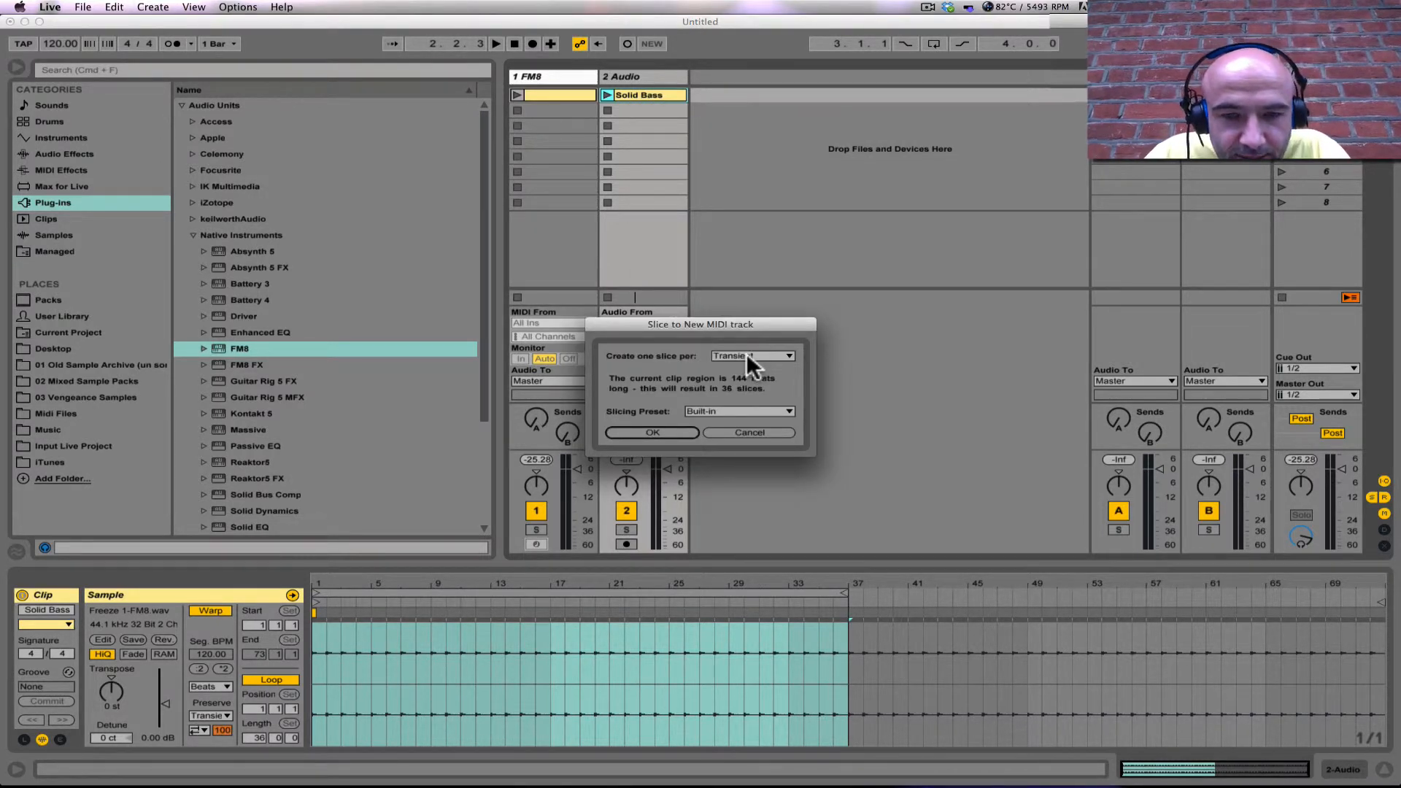
left_click(716, 411)
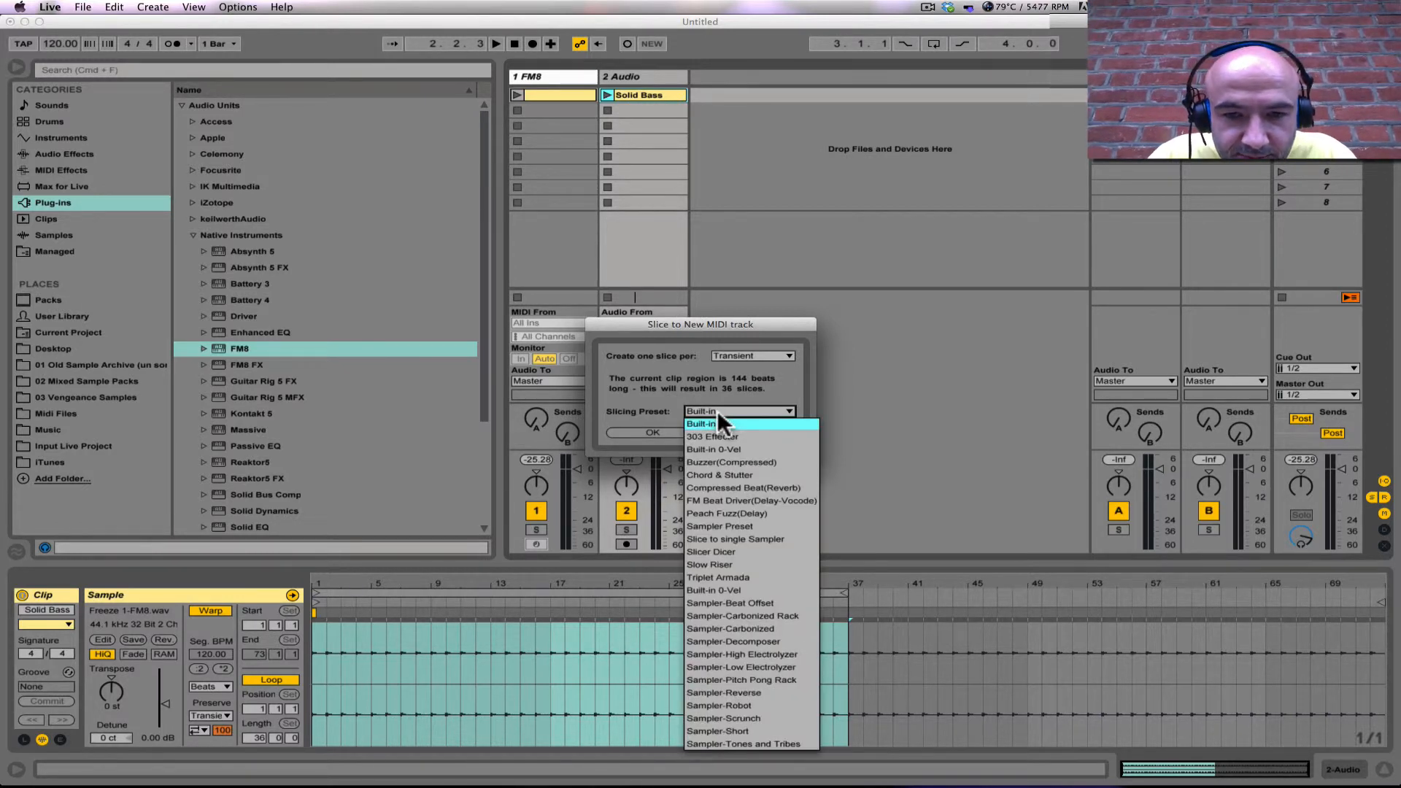
left_click(739, 540)
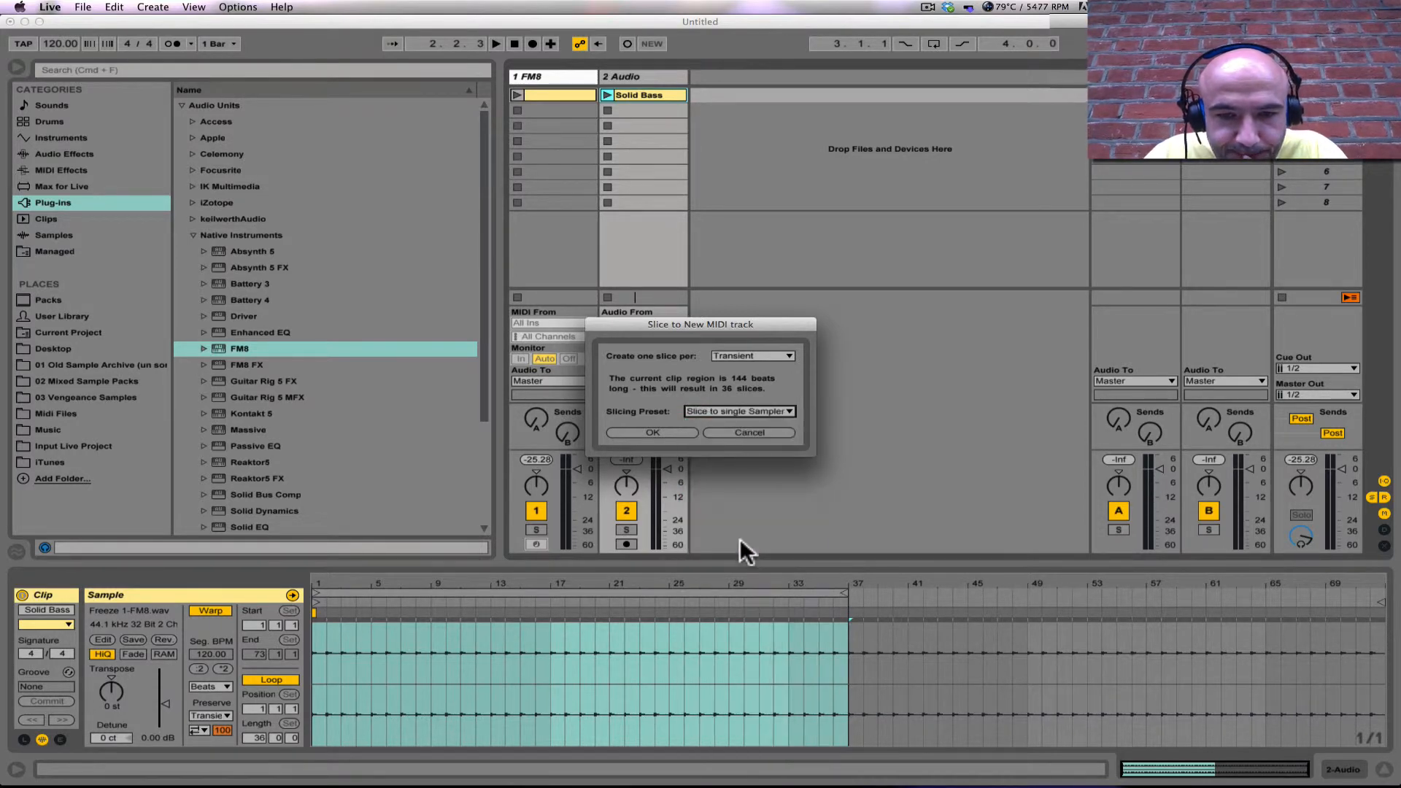
left_click(642, 432)
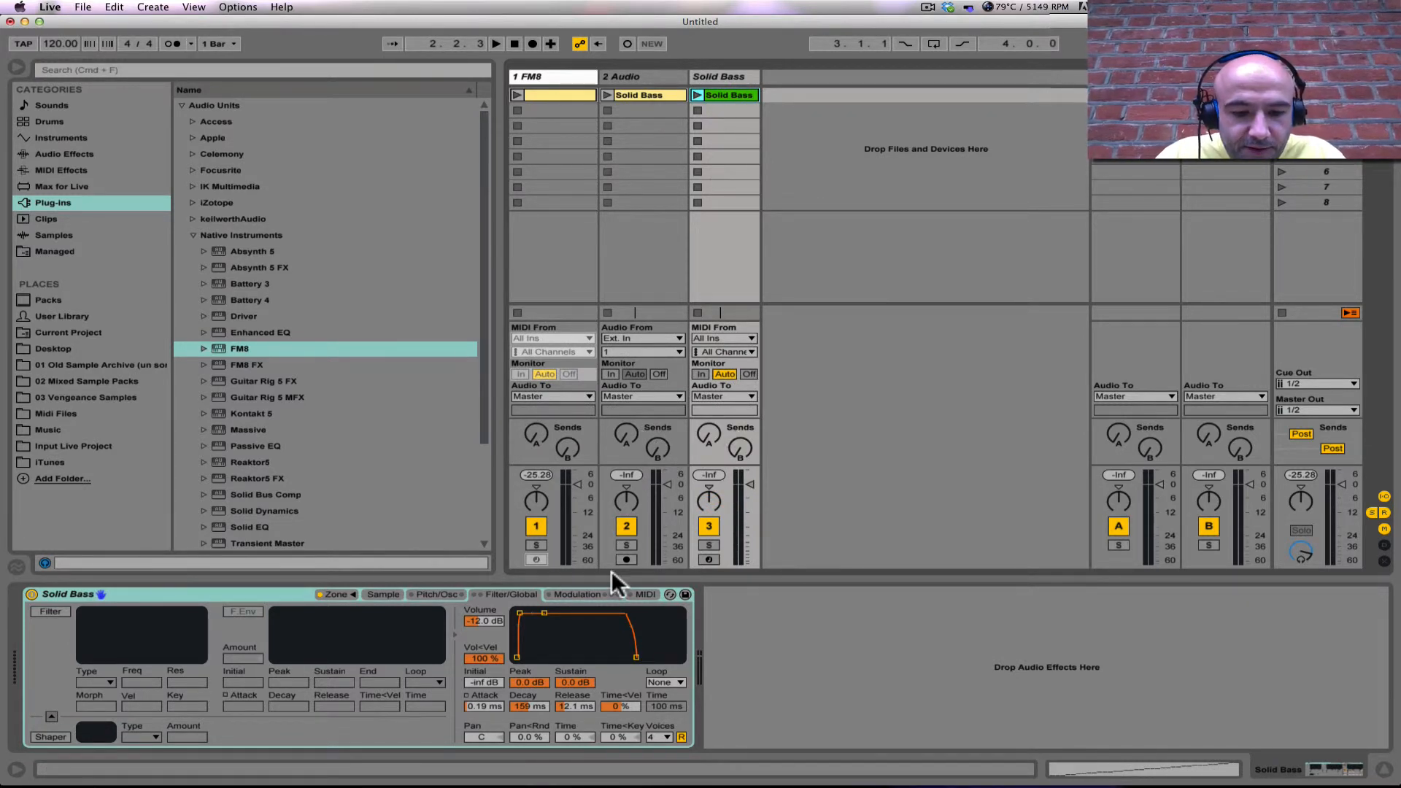
Step: Arm the new Solid Bass MIDI track for recording and play several test notes through its Sampler
left_click(708, 559)
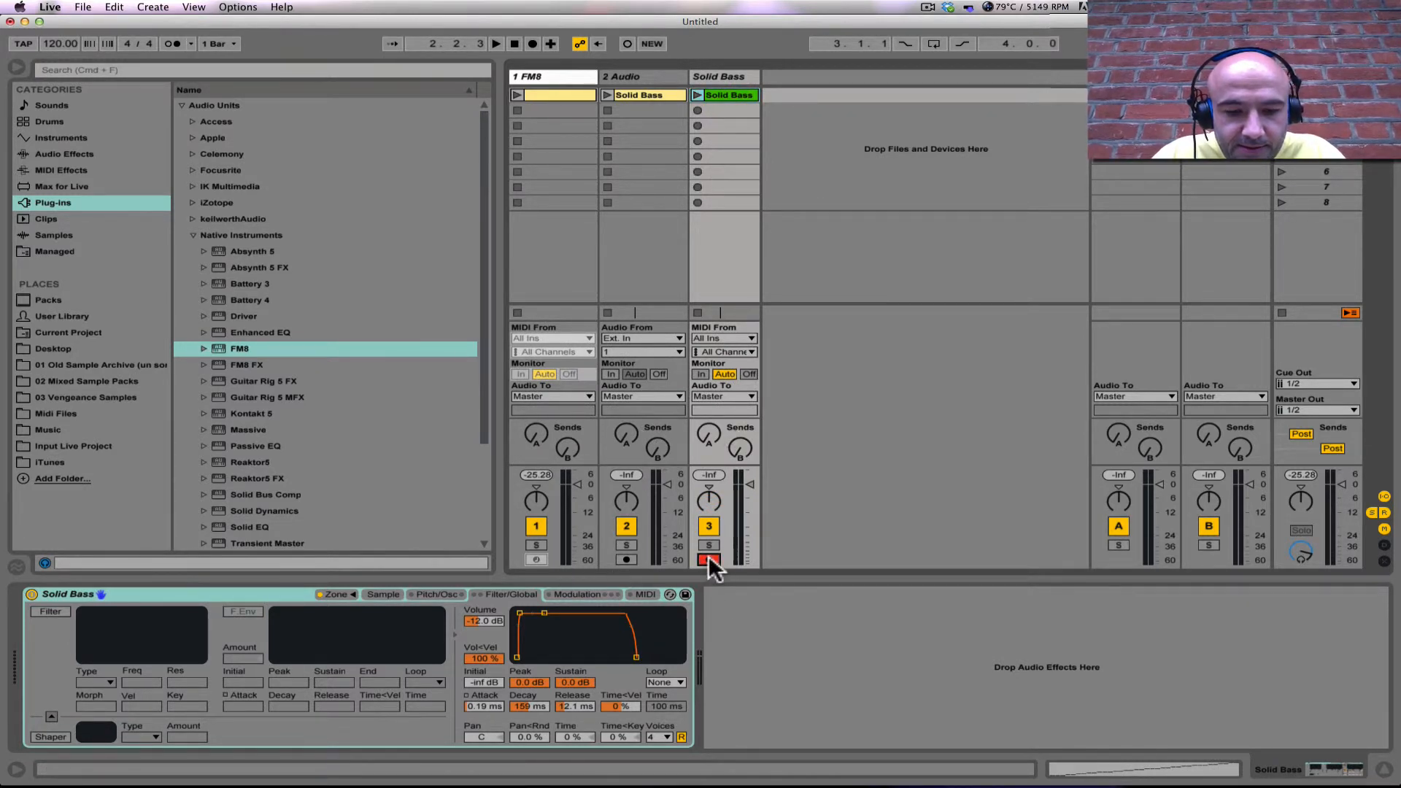
key("d")
key("s")
key("a")
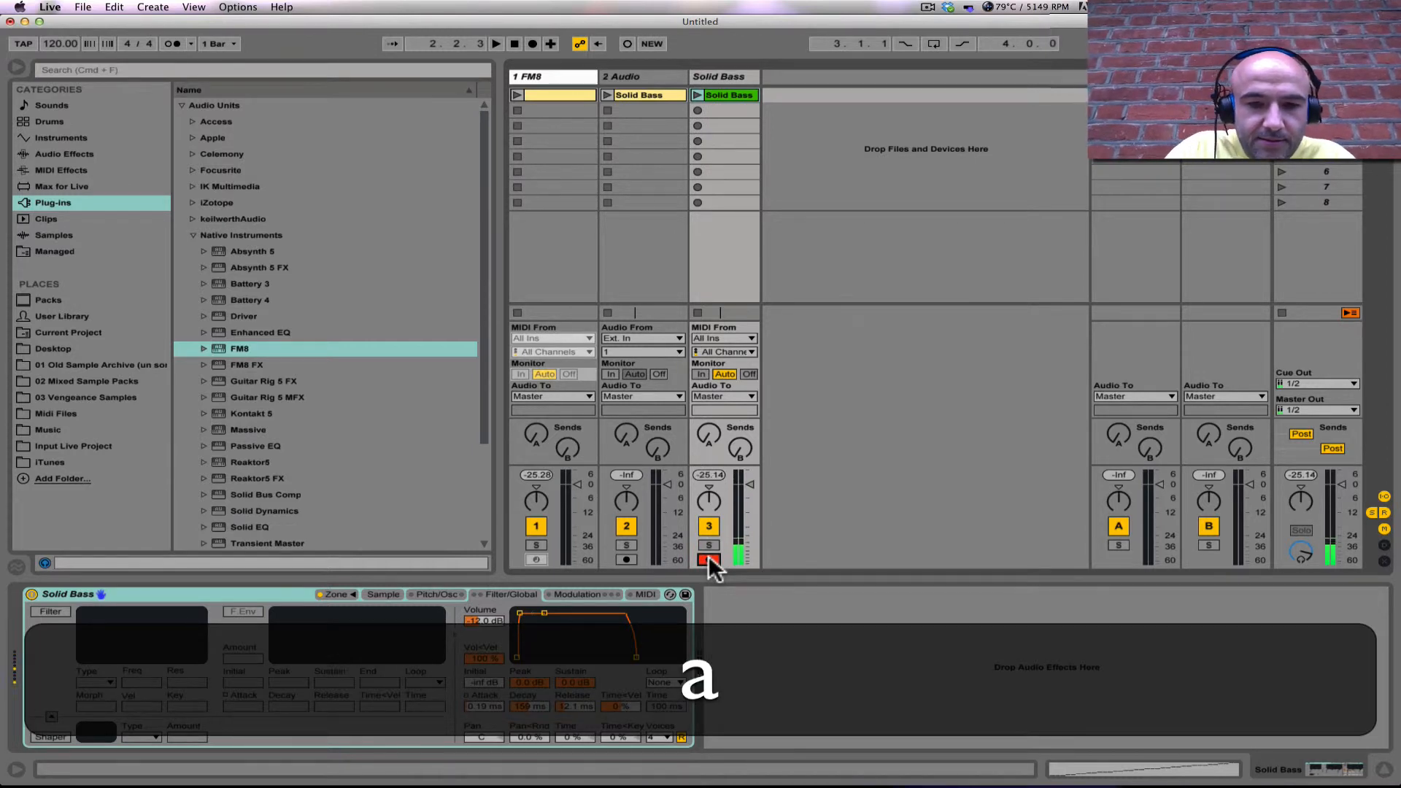
key("h")
key("g")
key("s")
key("a")
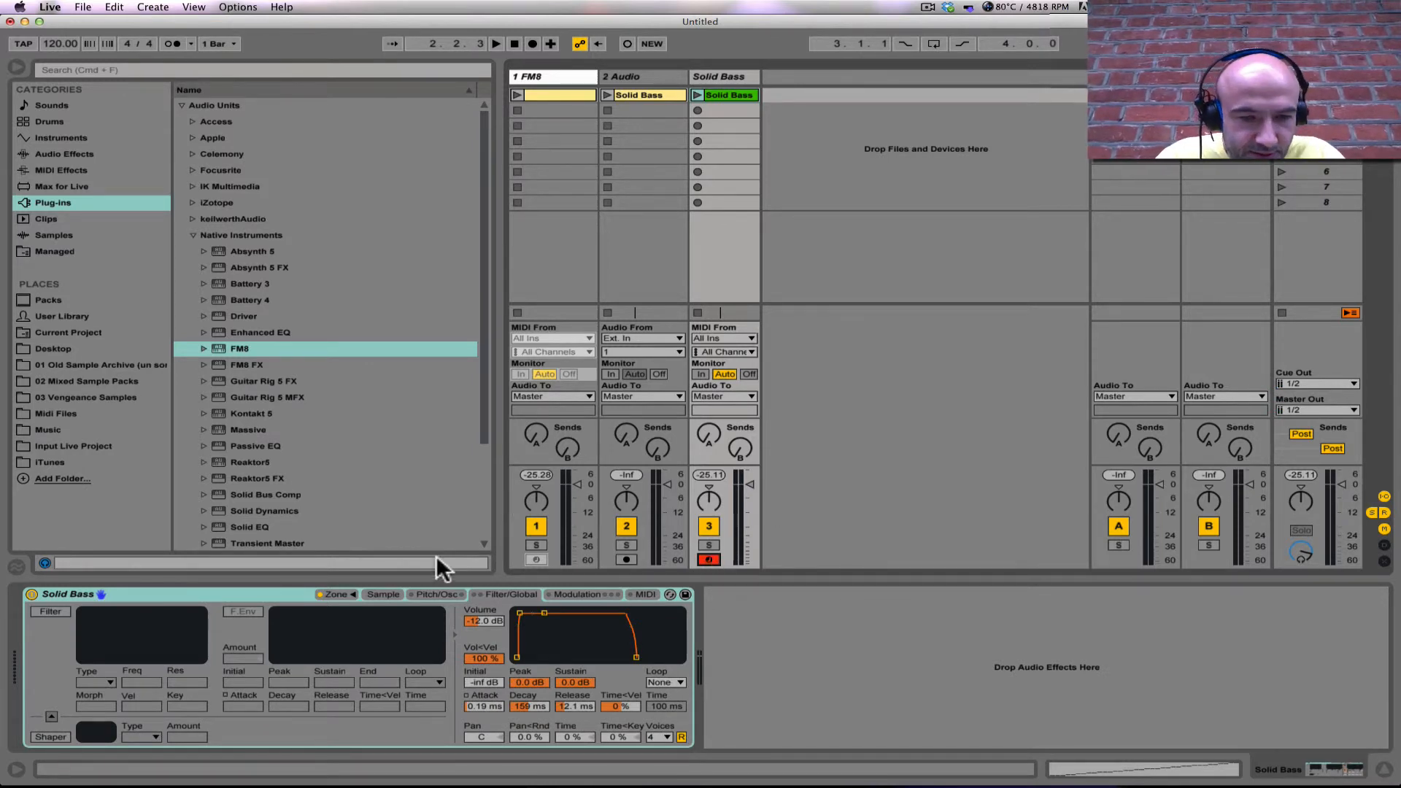
Step: Select all slices from Slice 1 to Slice 36 in the Sampler's zone list, normalize their volumes and crop the samples
left_click(380, 594)
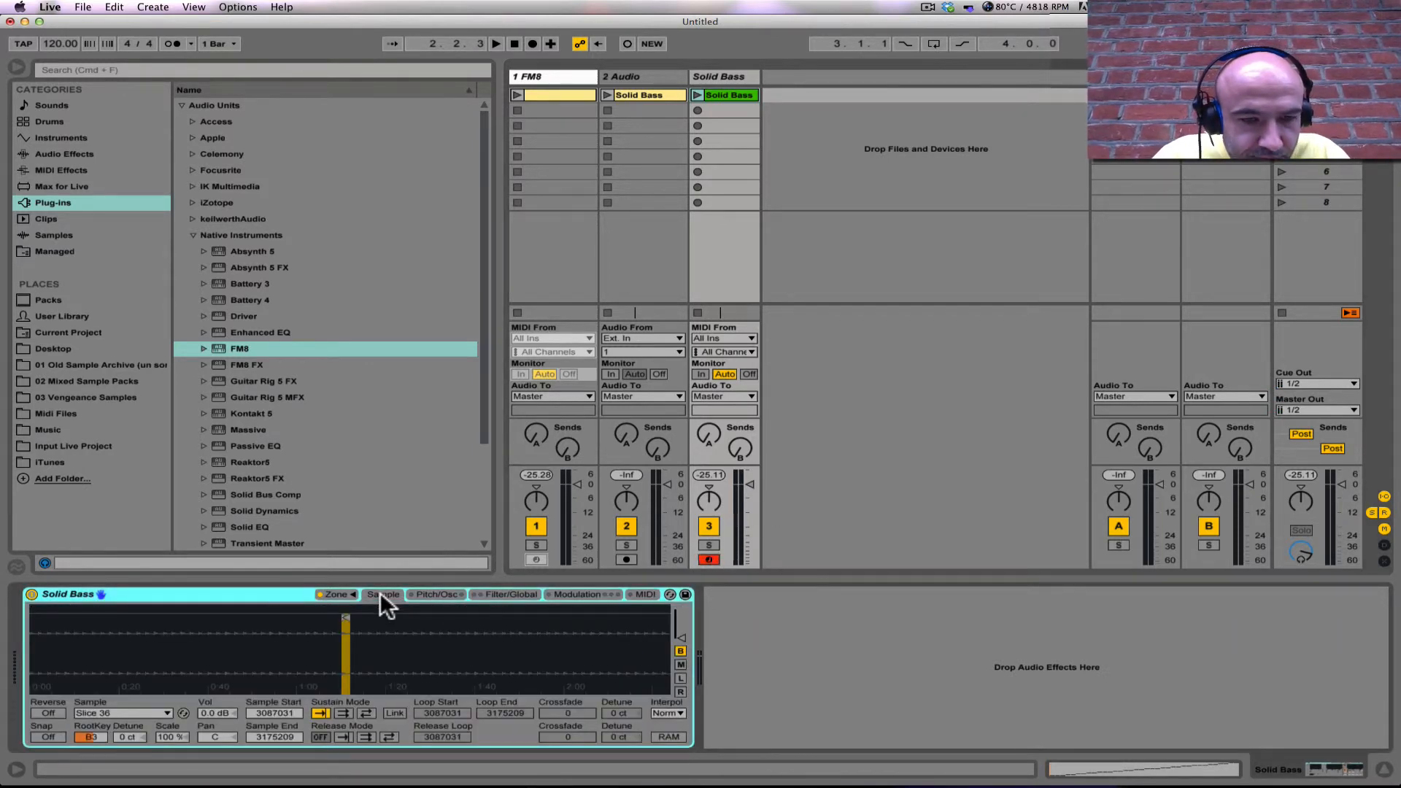
left_click(353, 594)
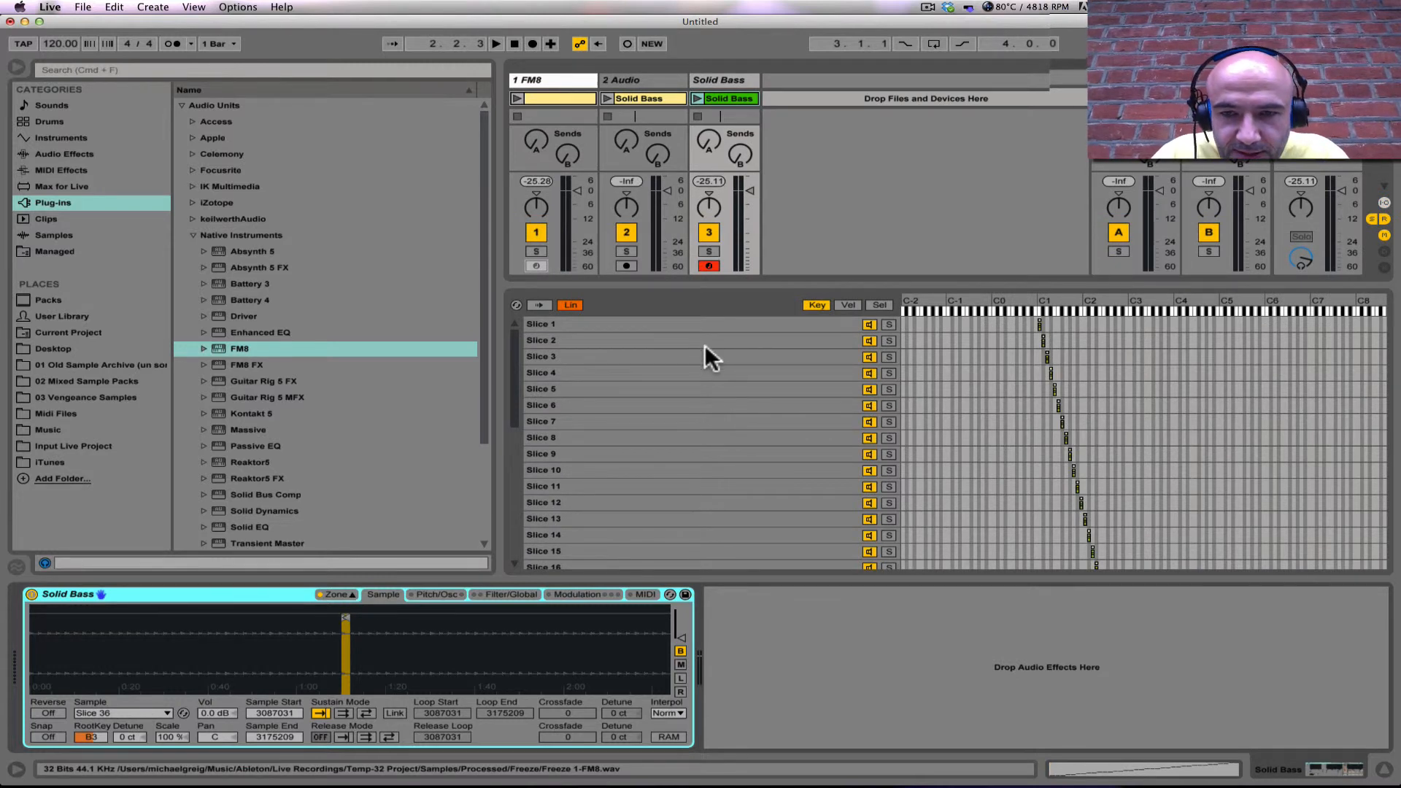
left_click(672, 323)
scroll(667, 406, "down", 5)
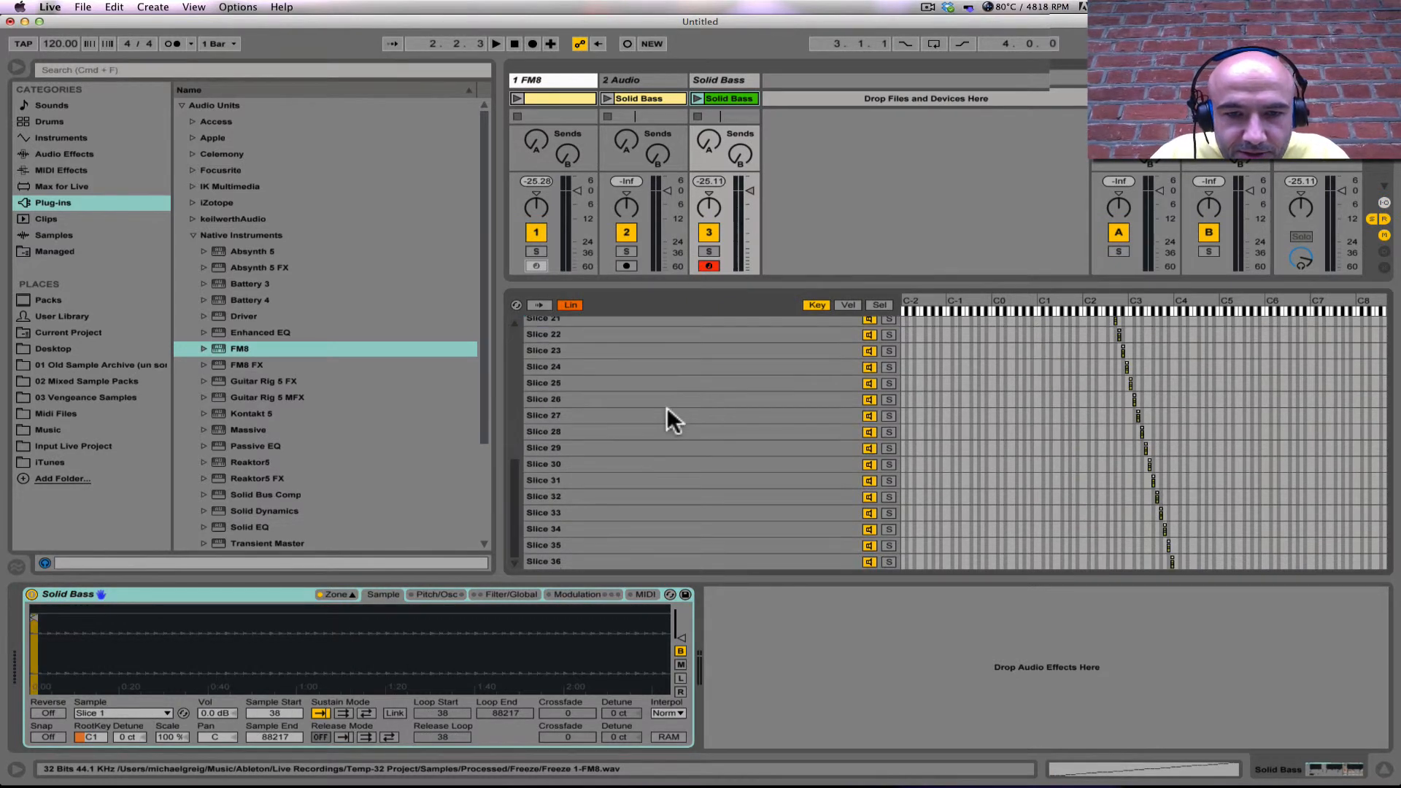
left_click(634, 562, "shift")
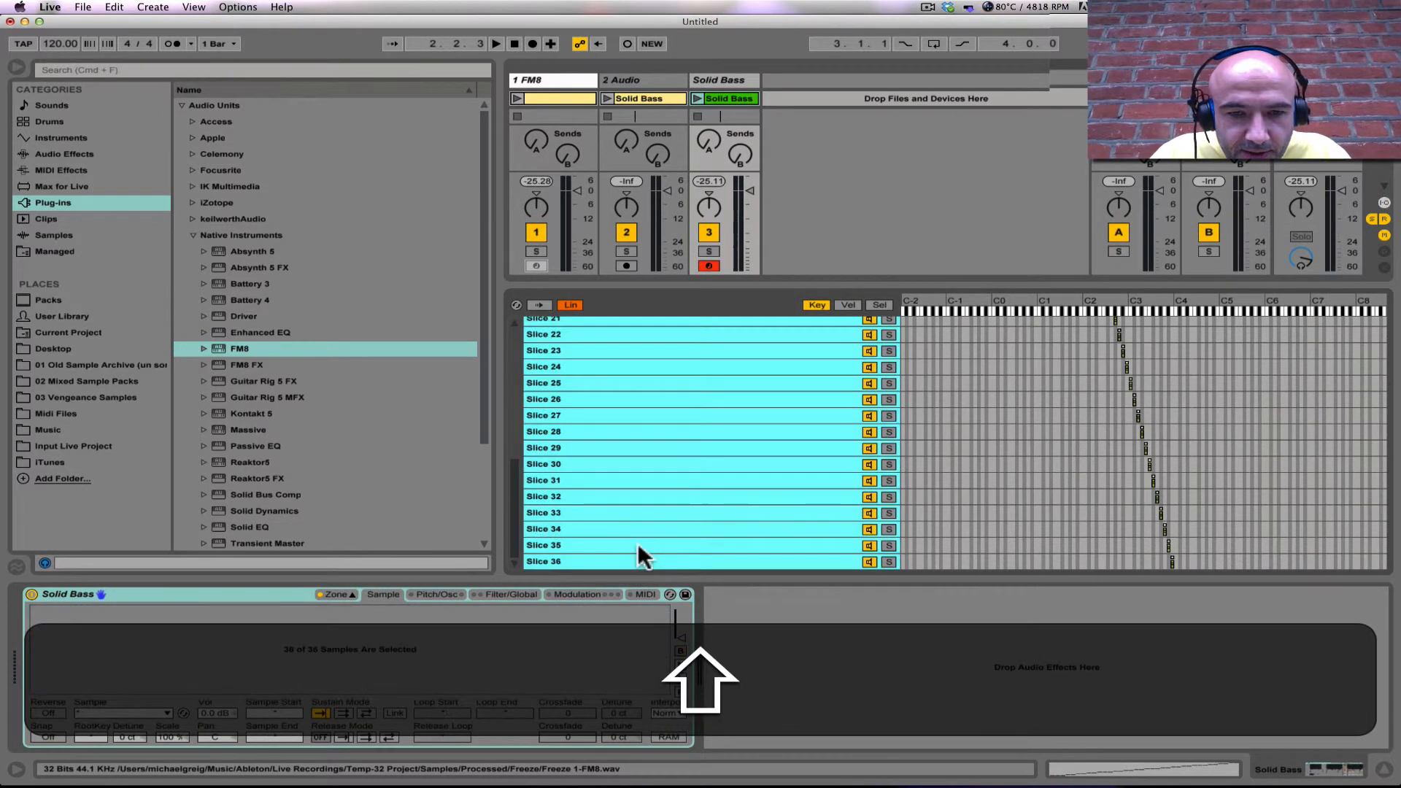
right_click(693, 356)
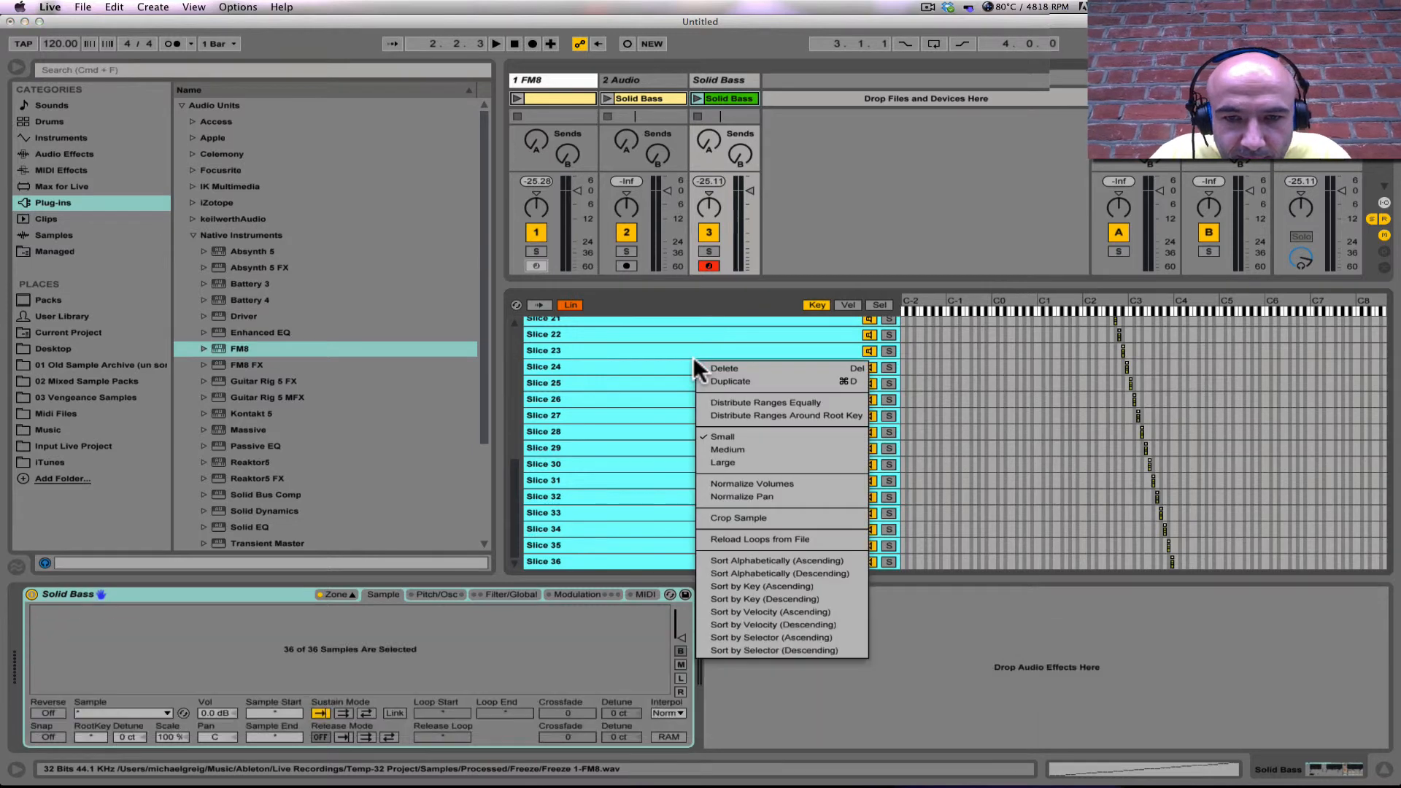
left_click(773, 483)
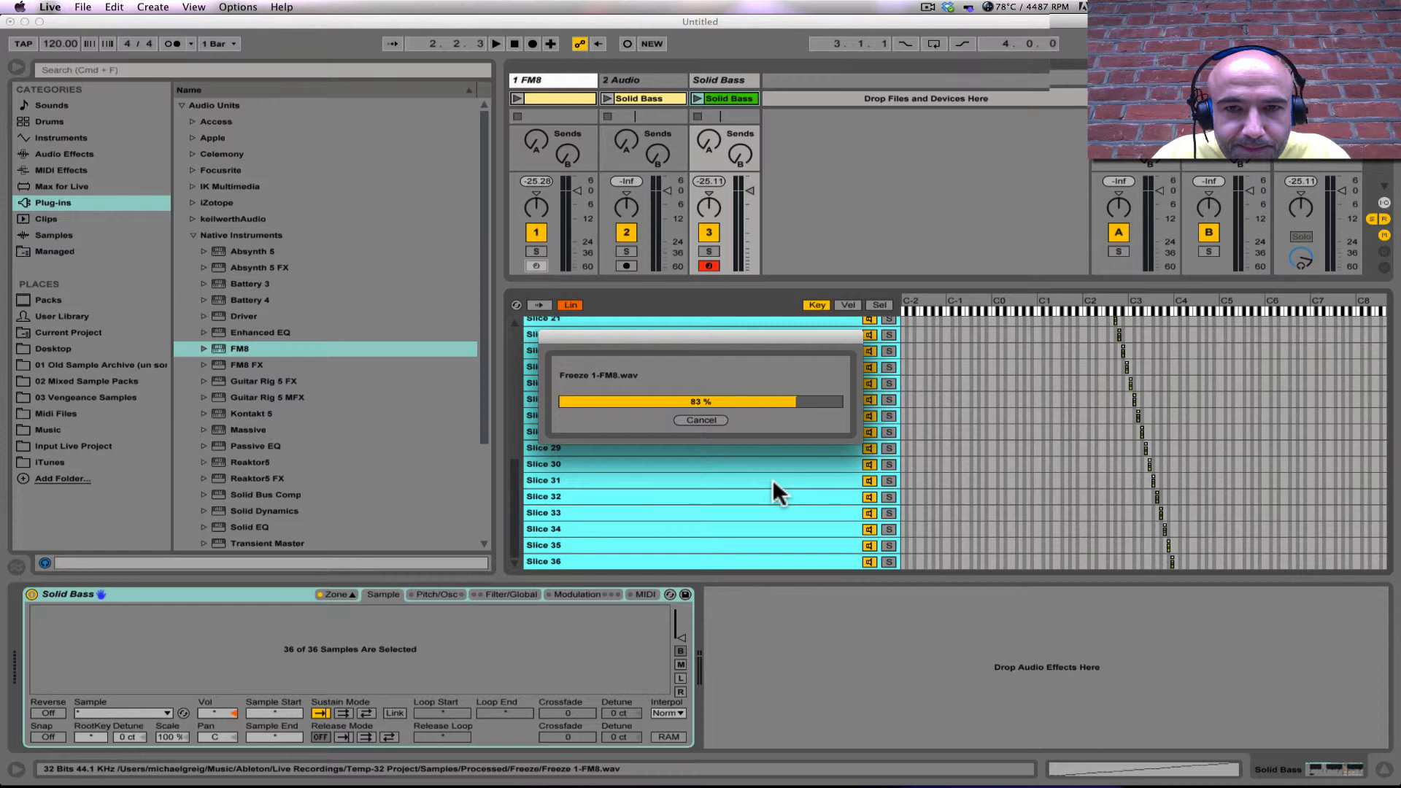
right_click(715, 384)
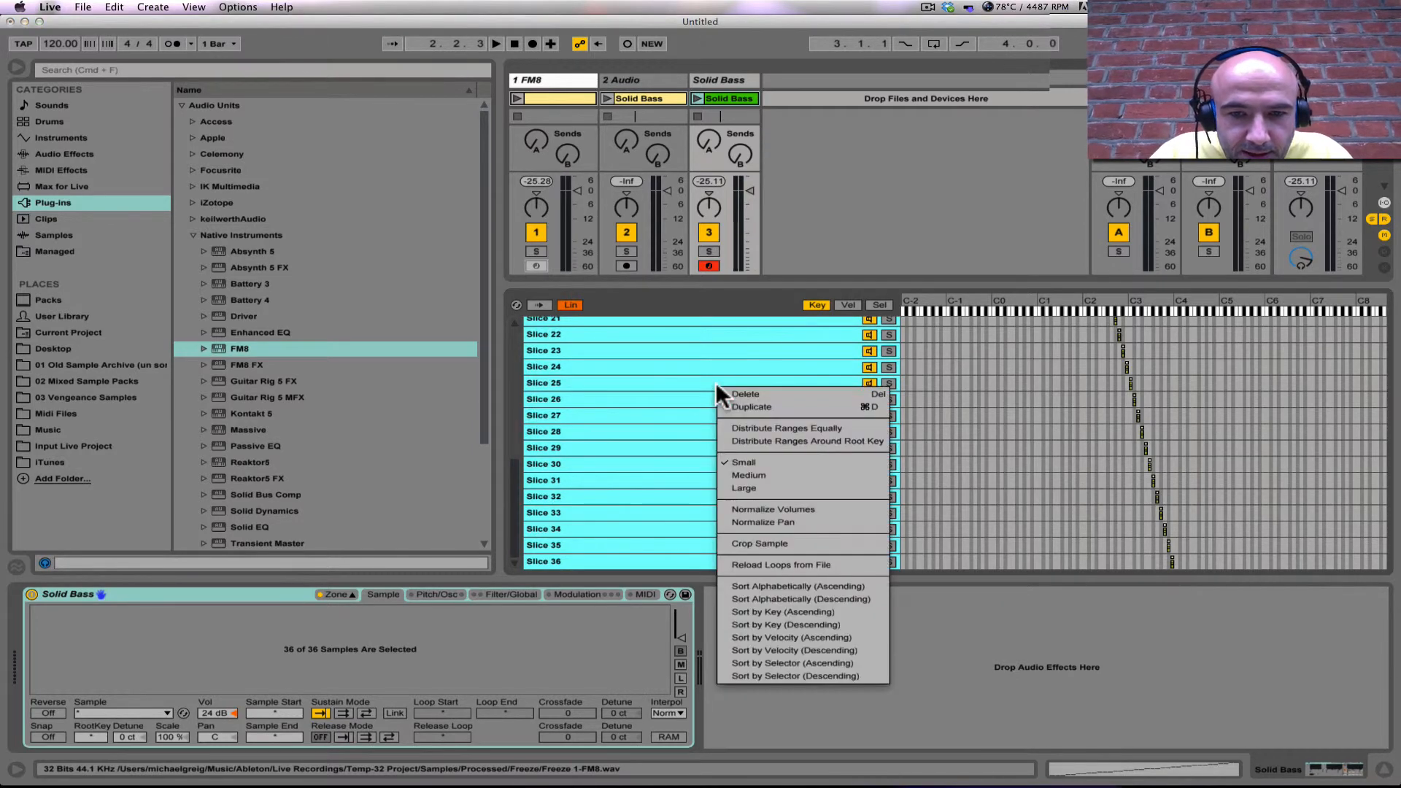
left_click(750, 542)
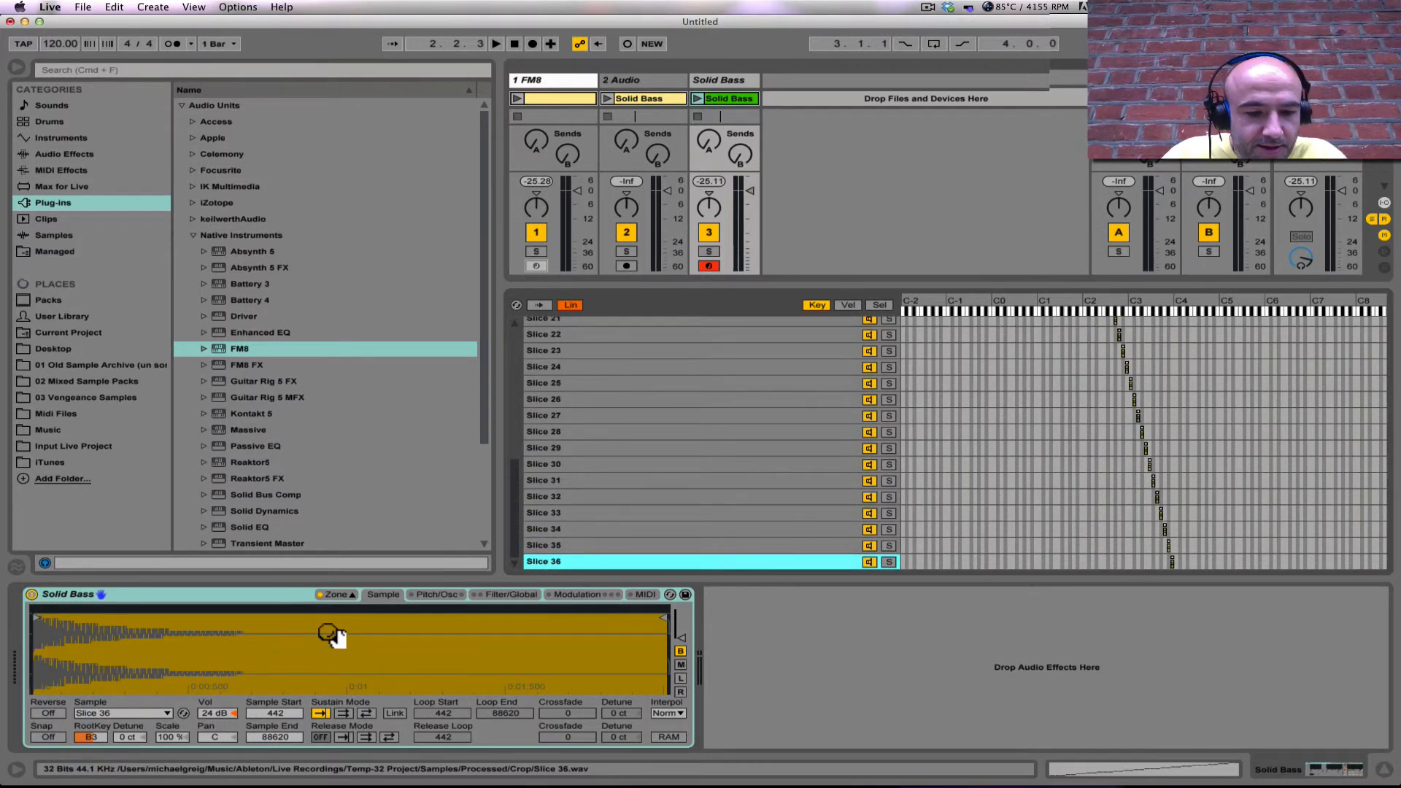
Step: Lower the Solid Bass MIDI track's volume to -13.0 dB while playing test notes through the Sampler
key("s")
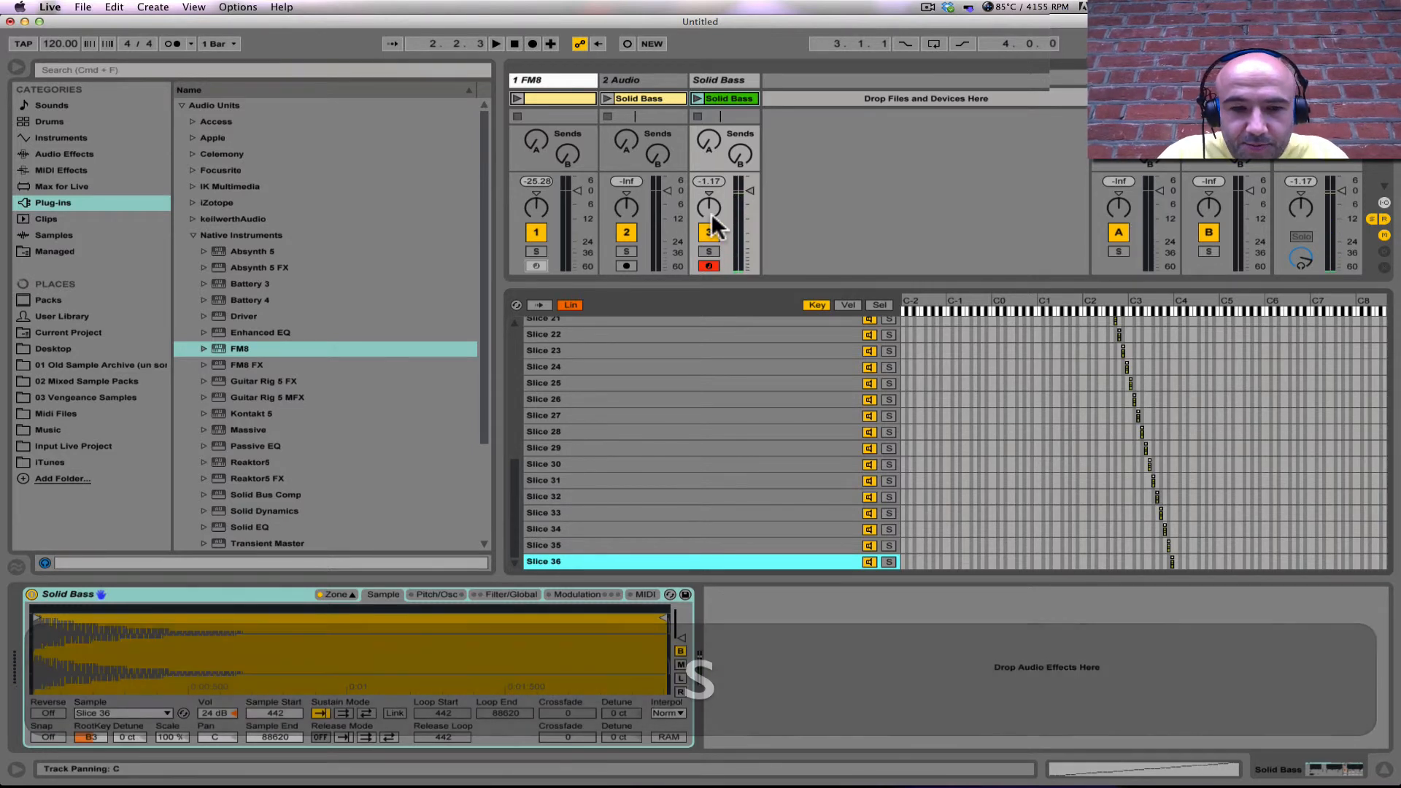
left_click_drag(750, 191, 751, 222)
key("s")
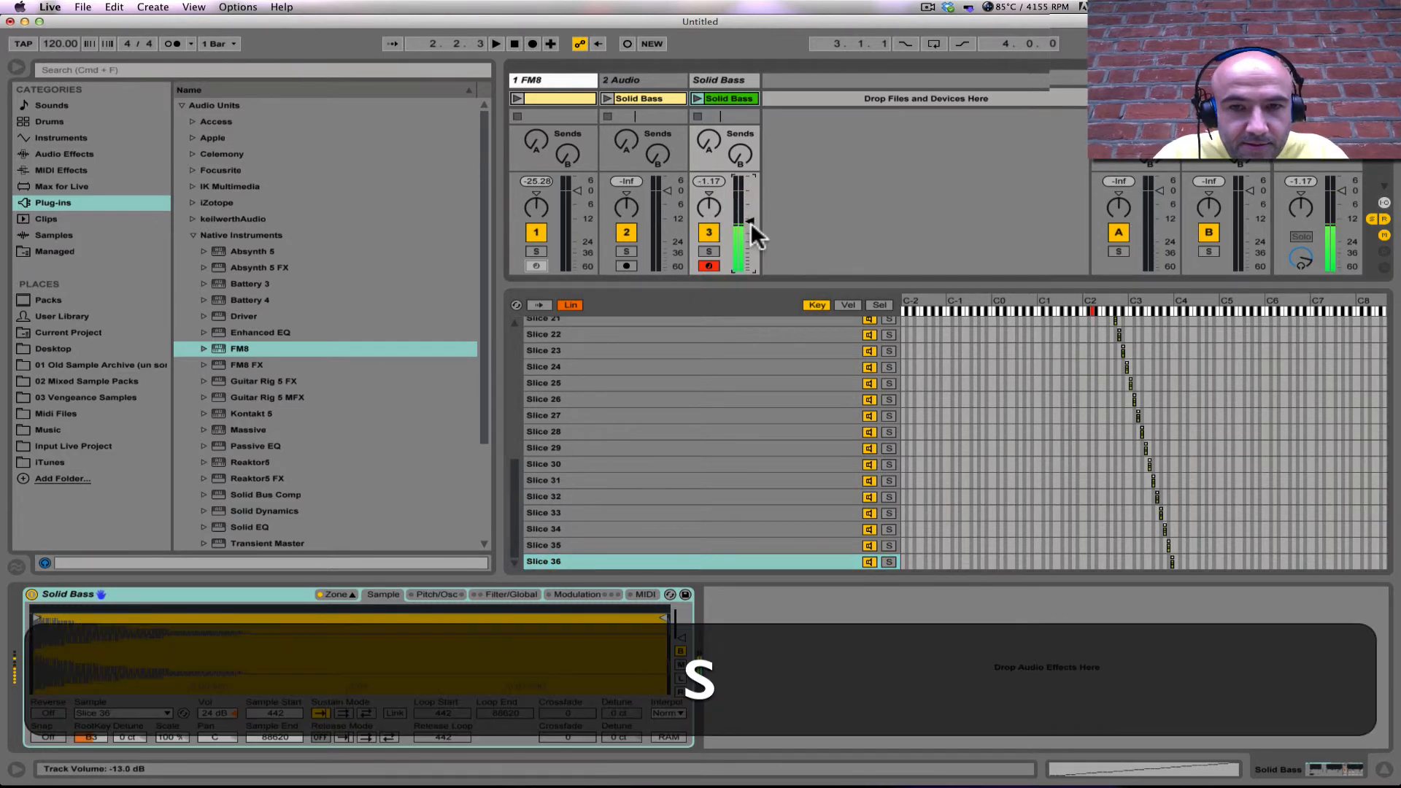
key("d")
key("h")
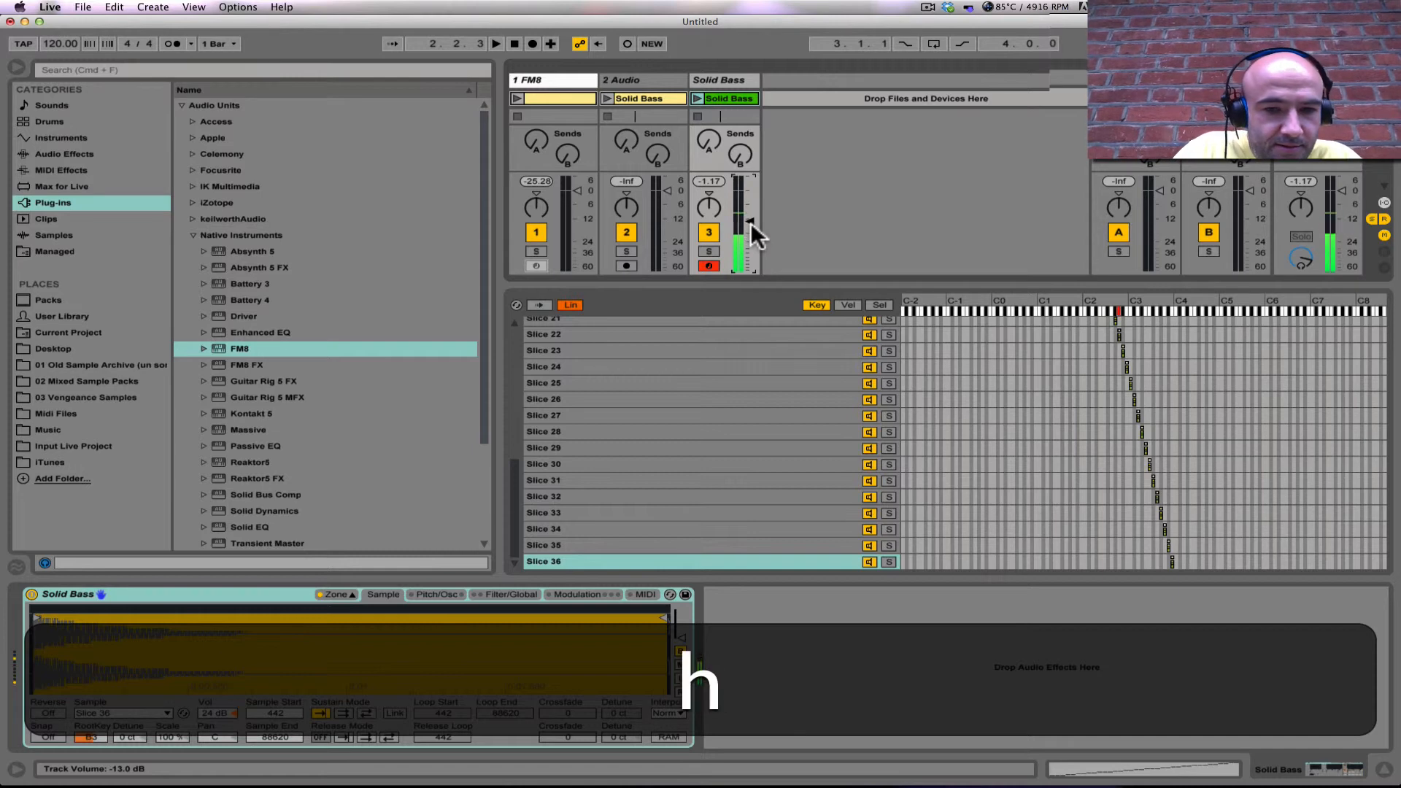
key("a")
key("s")
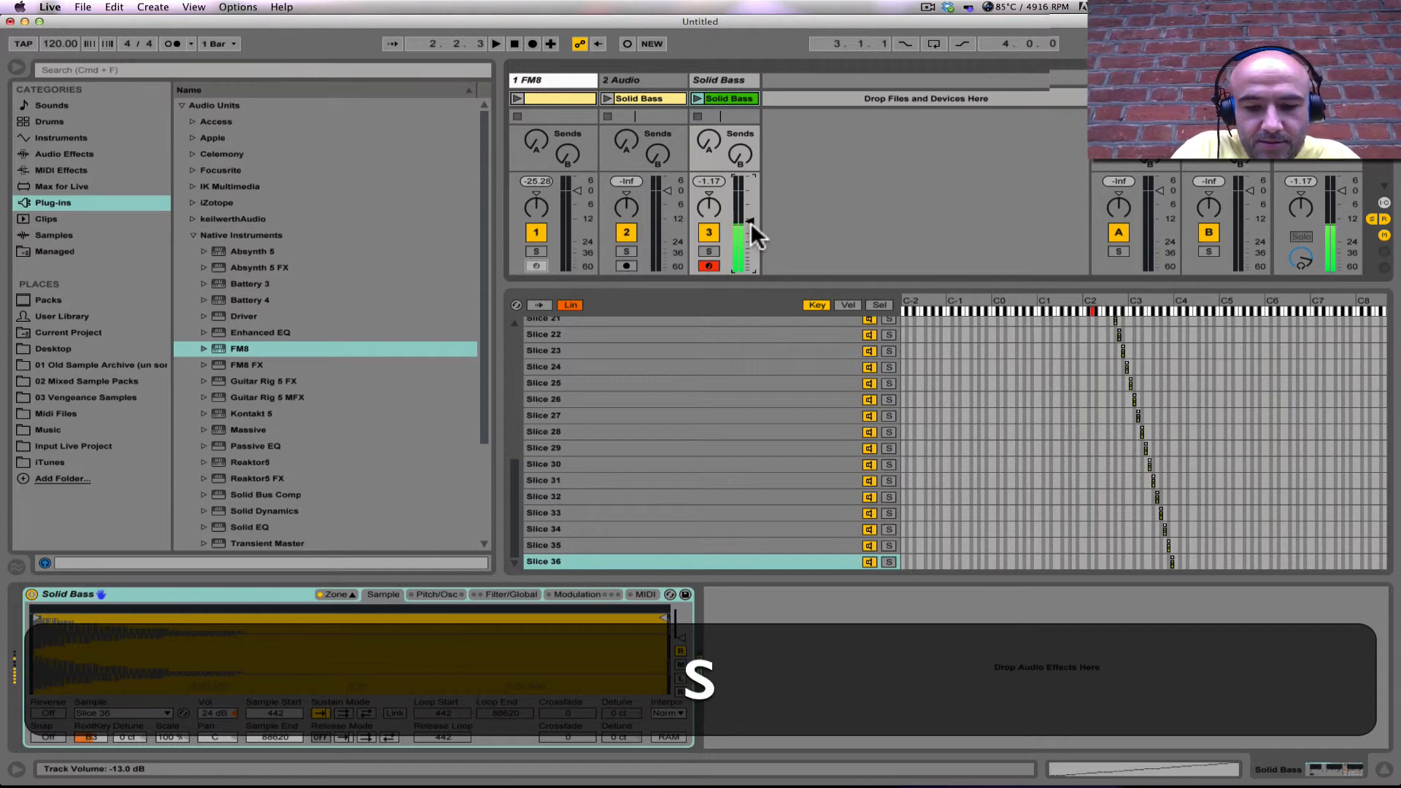
key("a")
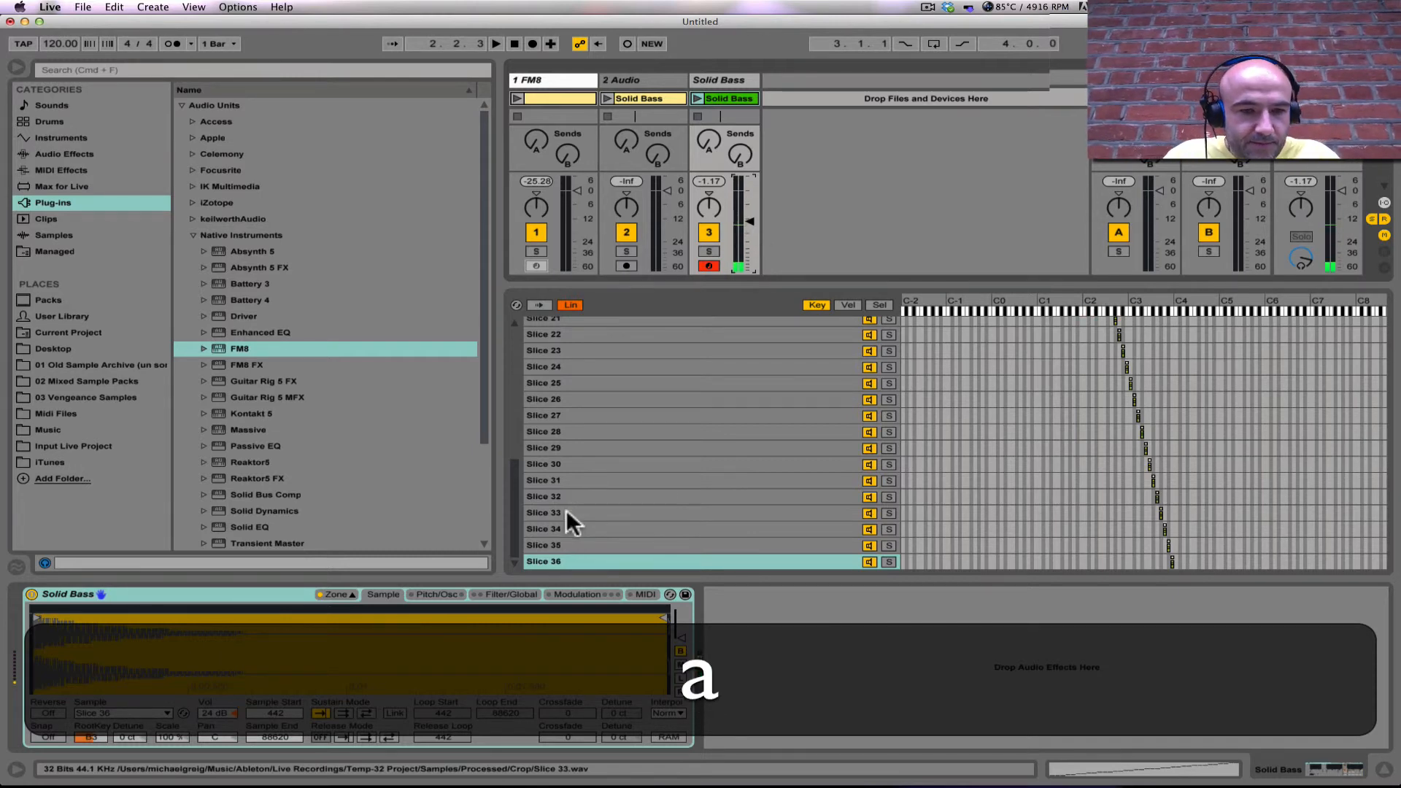
Step: Save the Sampler as the preset Solid Bass.adv in the User Library and move it into the Sampler presets' Bass folder
left_click(685, 592)
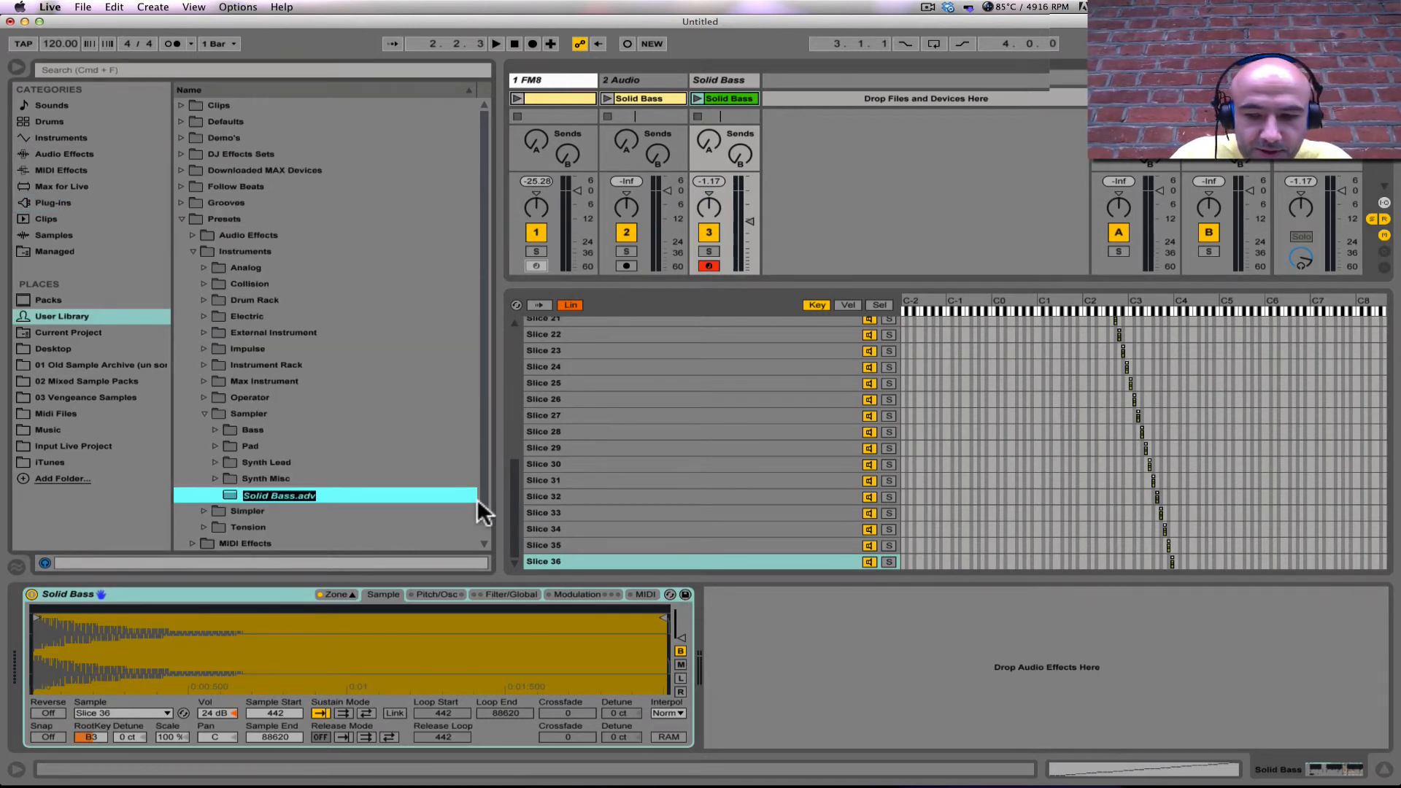
key("Return")
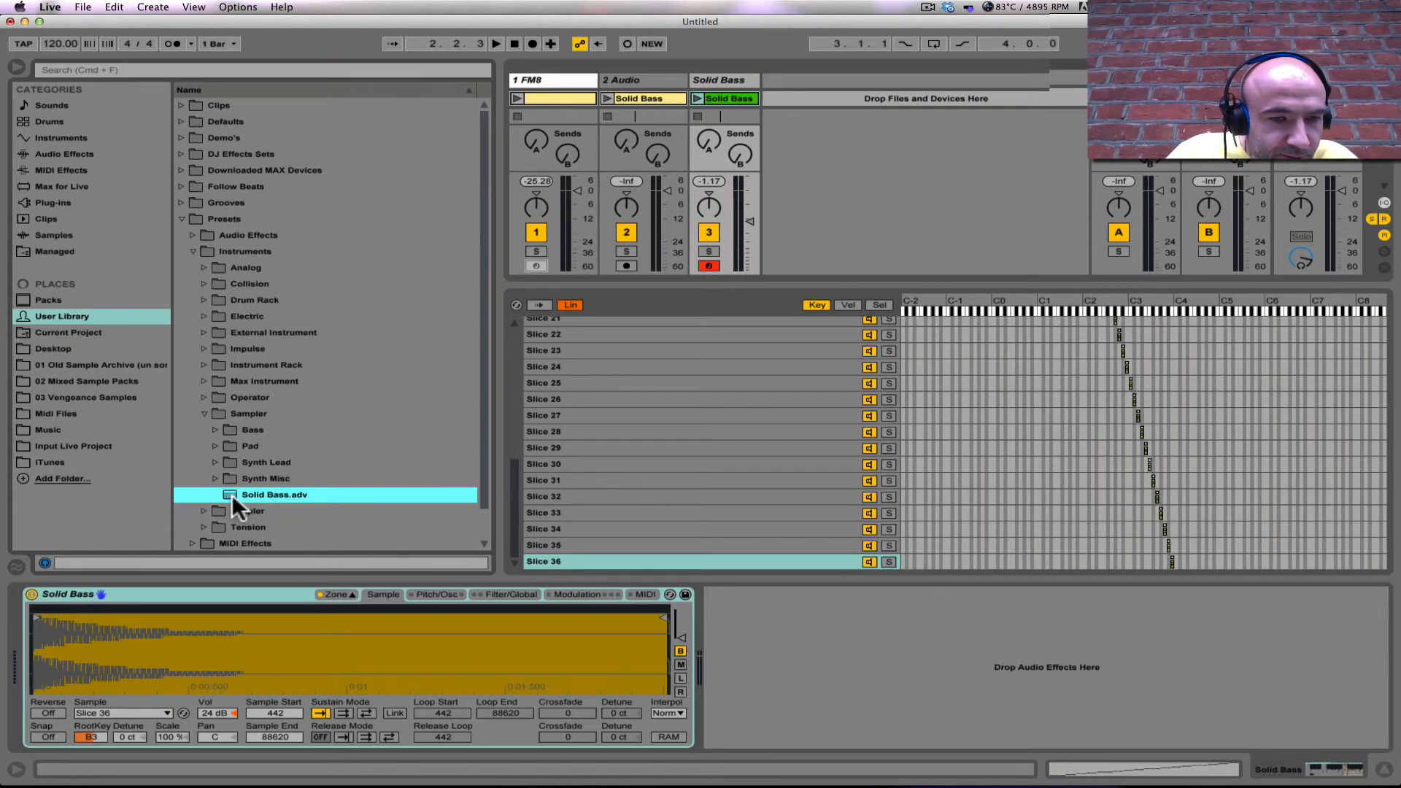
left_click_drag(230, 493, 260, 428)
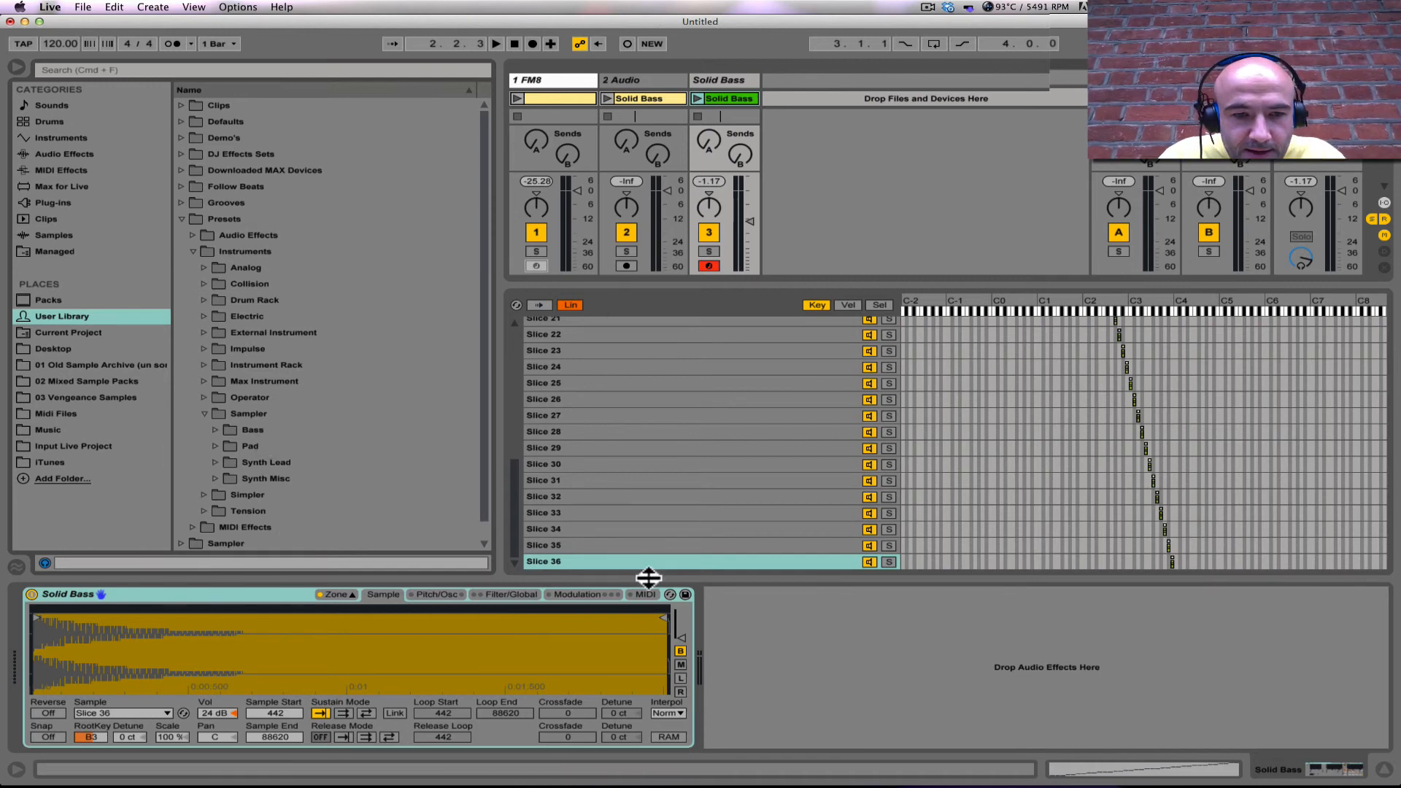
Step: Close the Sampler's zone list and delete the FM8 and audio tracks, keeping only the Solid Bass MIDI track
left_click(348, 593)
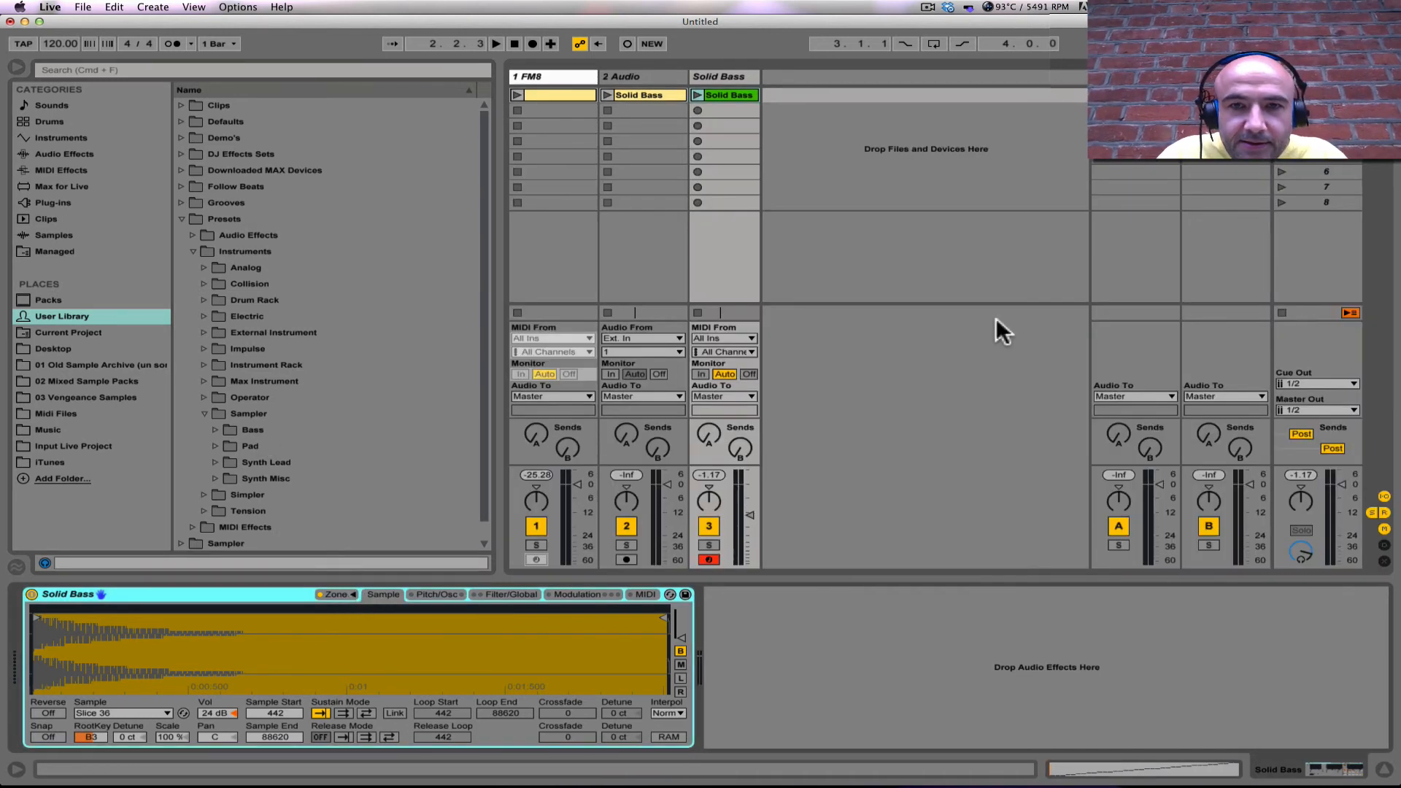
left_click(655, 74)
key("BackSpace")
key("BackSpace")
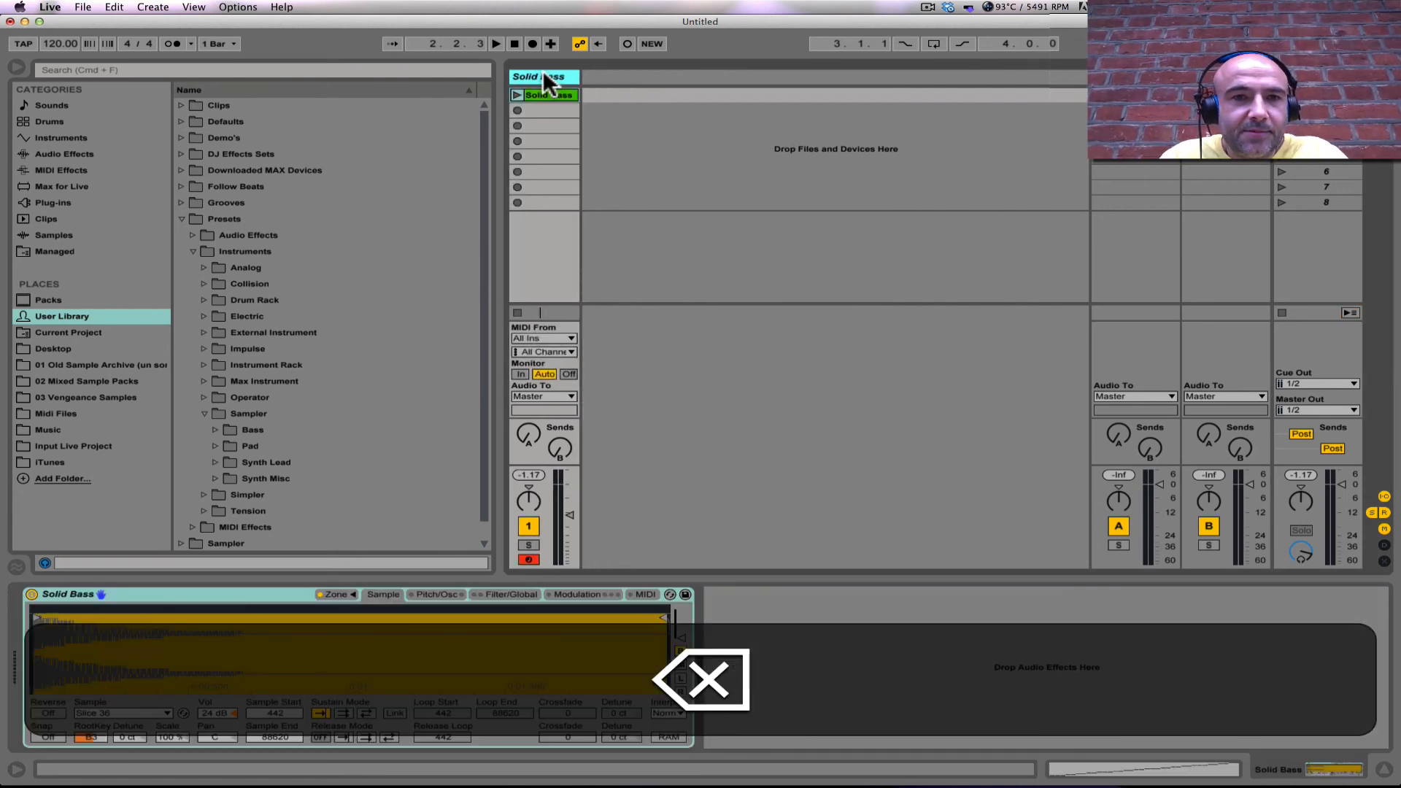